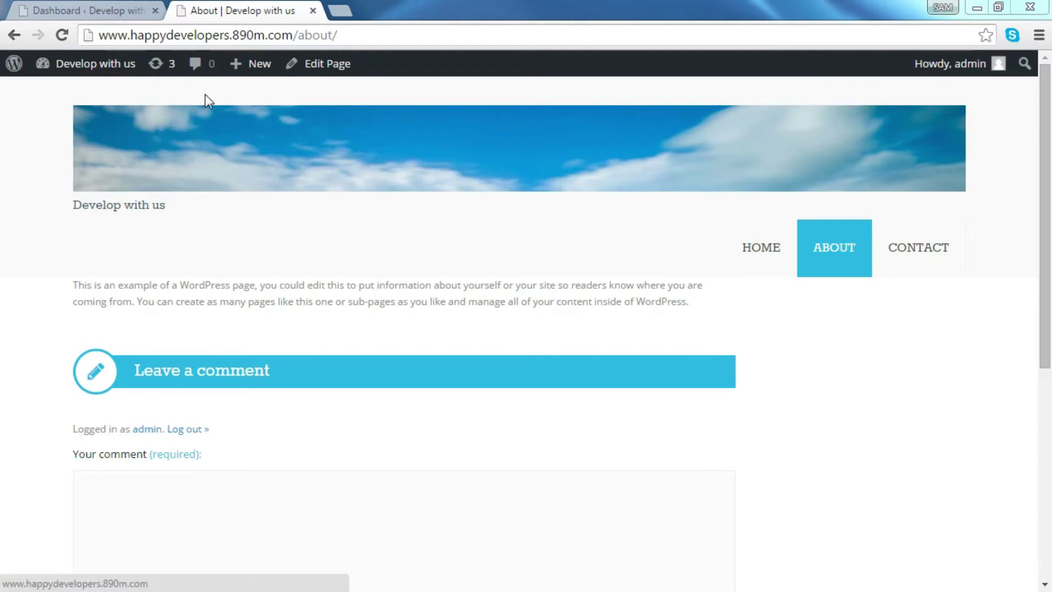
Hide the site's header image in the theme customizer, publish the change and reload the live About page.
left_click(61, 11)
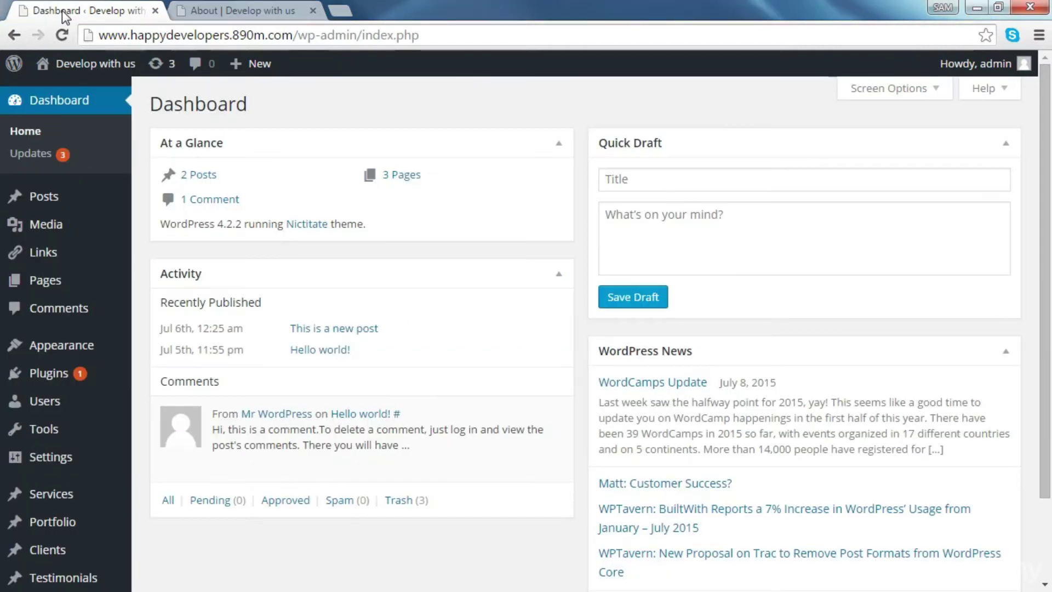
mouse_move(61, 353)
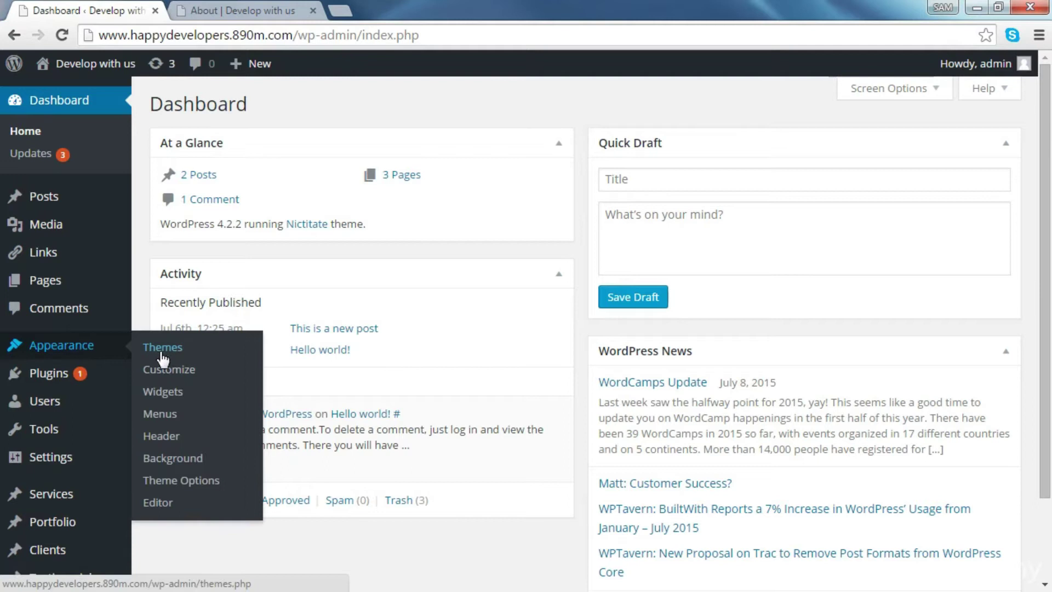
left_click(166, 370)
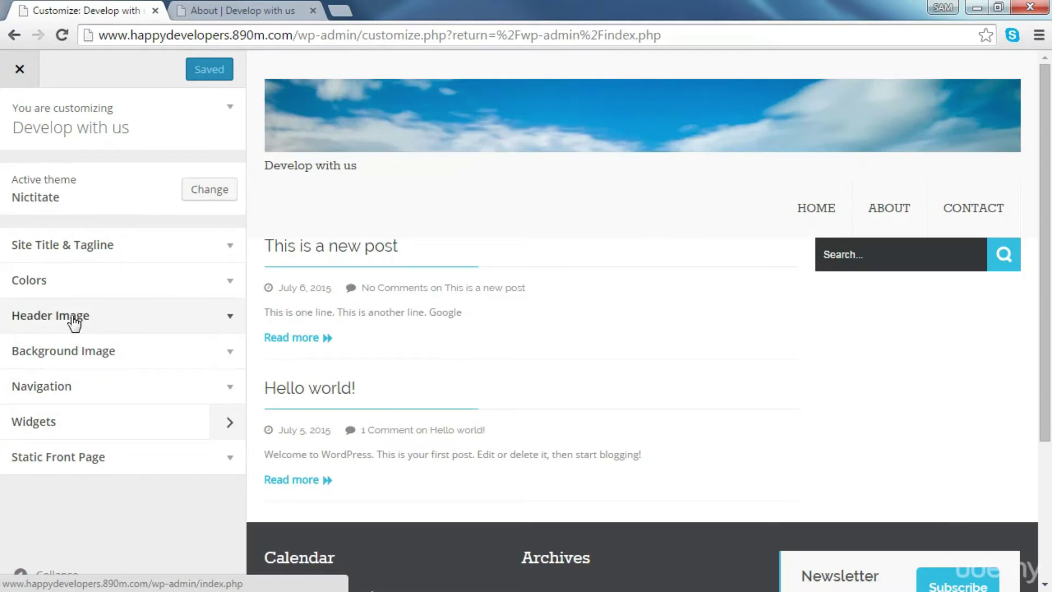
left_click(74, 324)
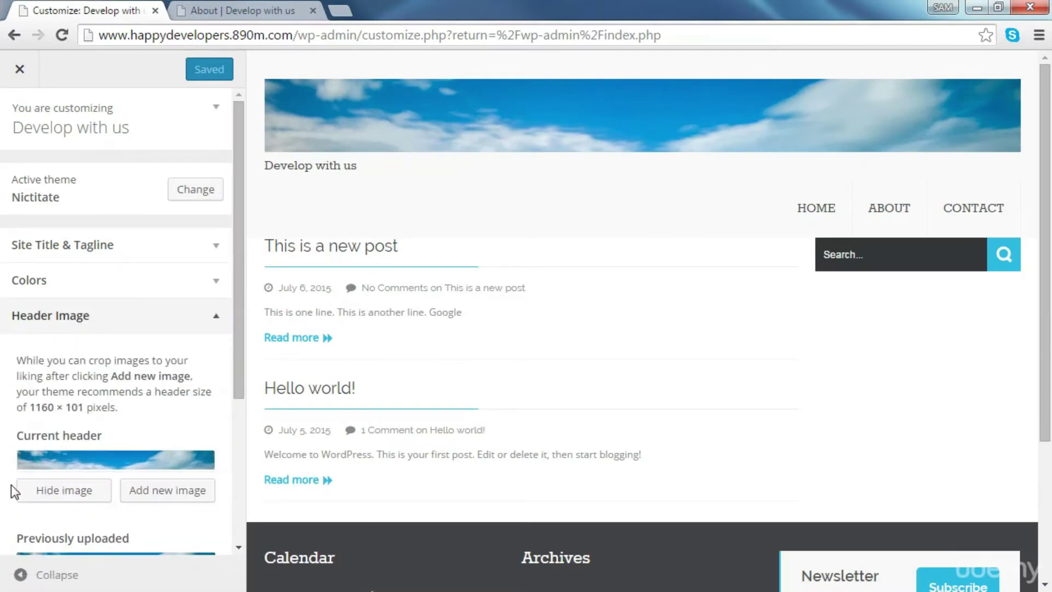
left_click(80, 491)
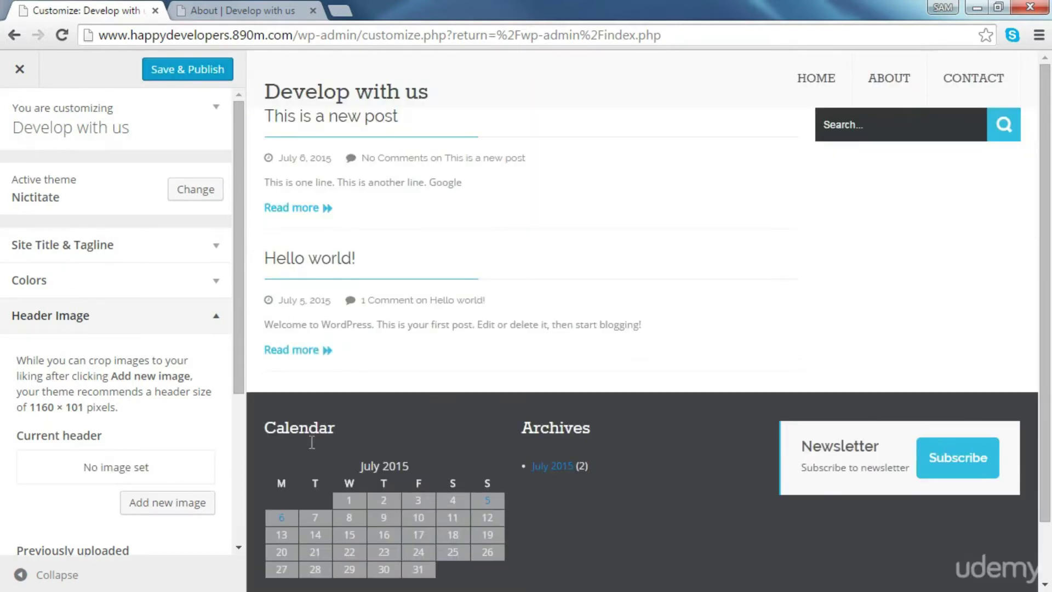
left_click(181, 72)
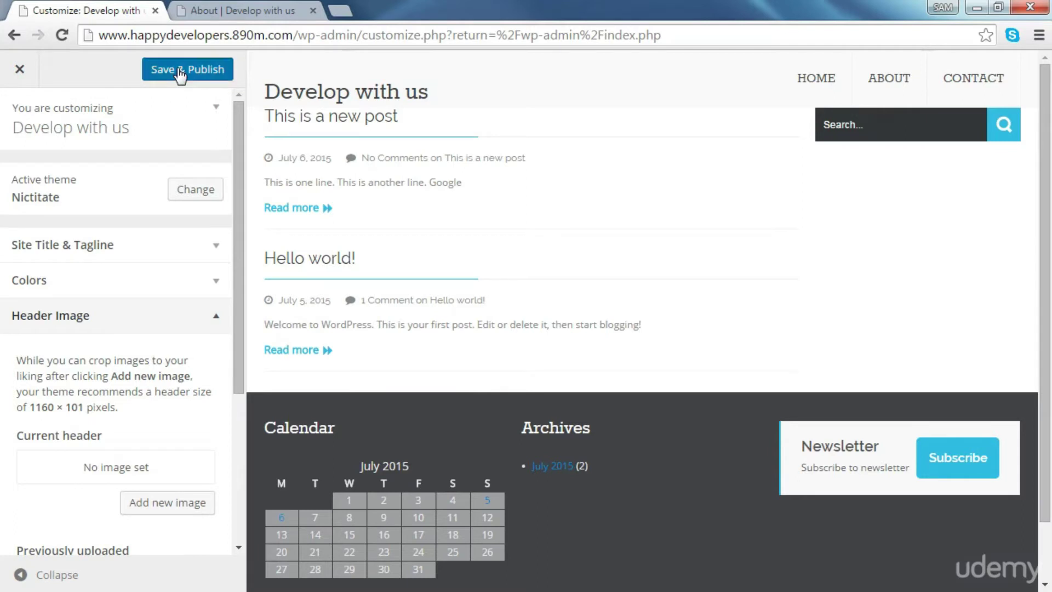
left_click(205, 9)
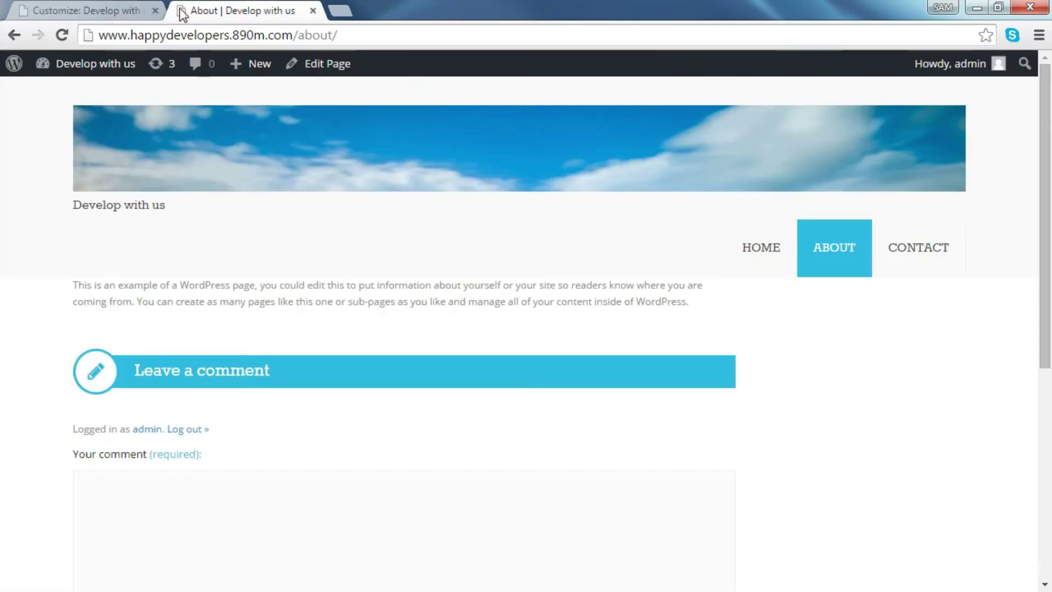
left_click(59, 37)
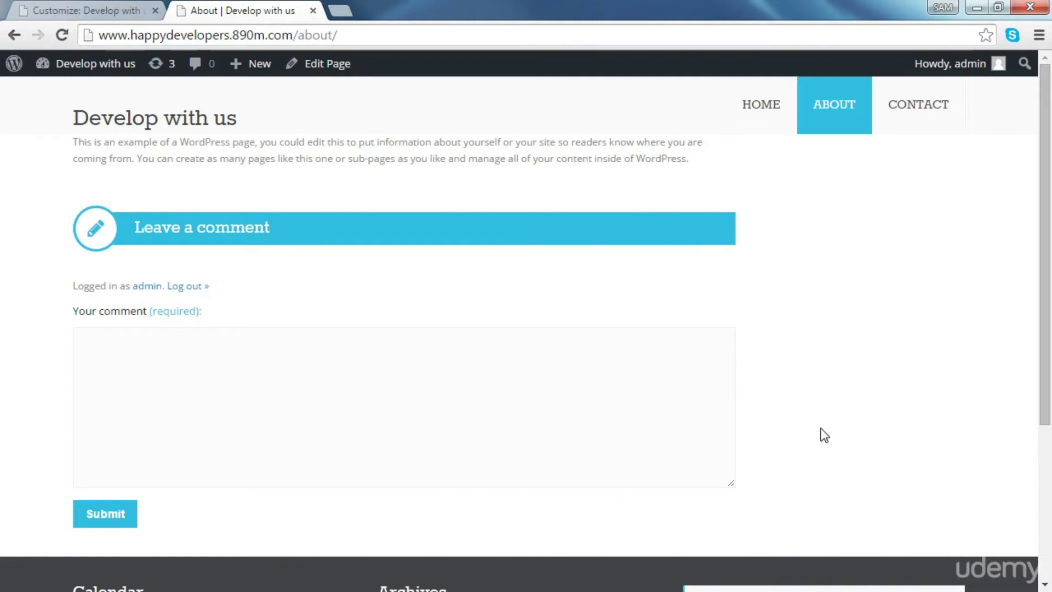
Leave the theme customizer and open the About page for editing.
left_click(61, 7)
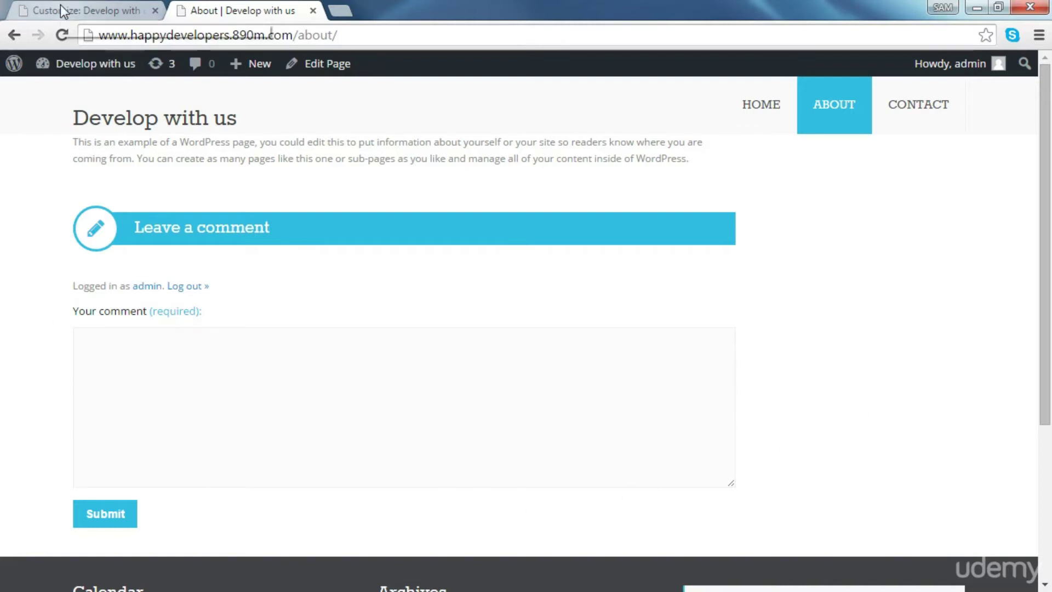
left_click(20, 69)
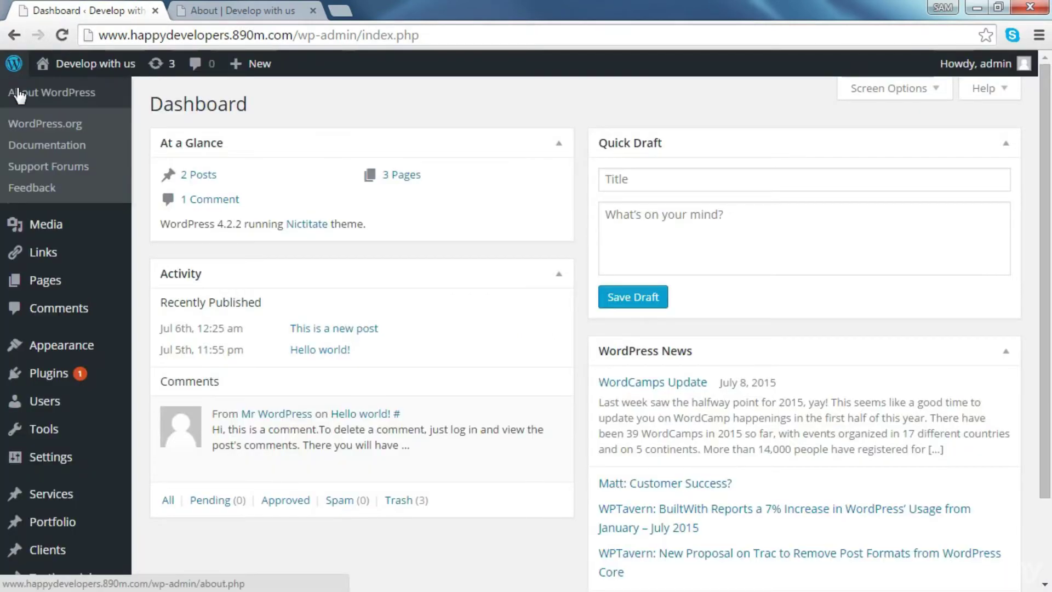
left_click(59, 284)
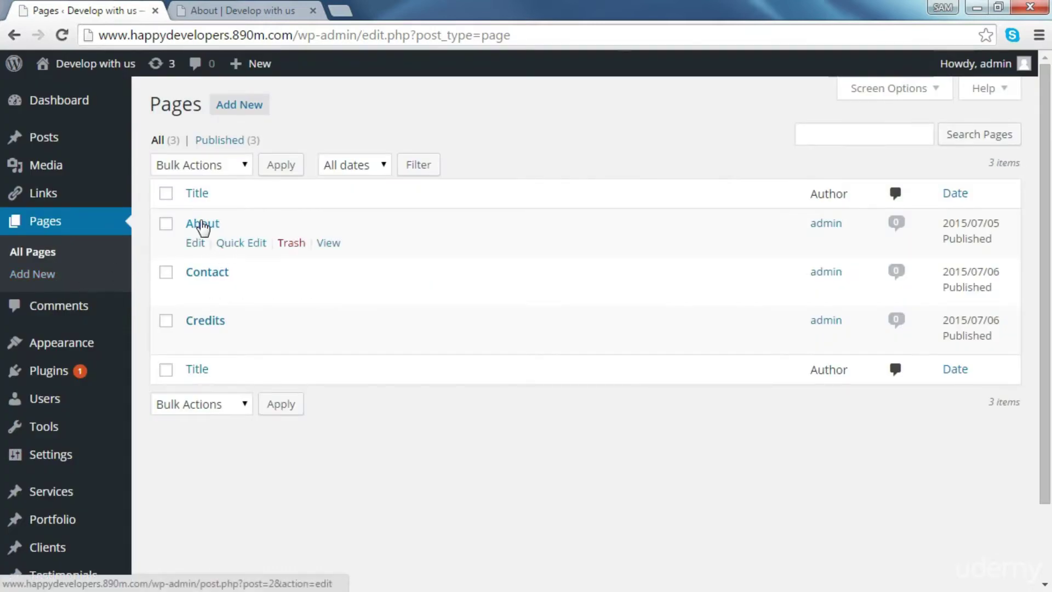
left_click(203, 224)
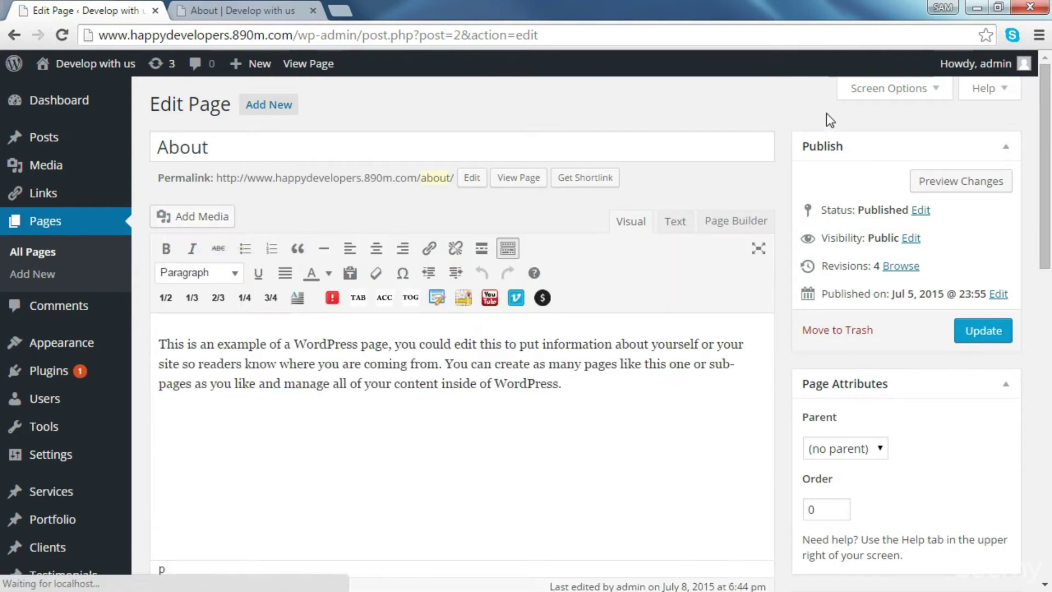
Show the Discussion settings, disallow comments on the About page and update it, checking the reloaded live page.
left_click(899, 96)
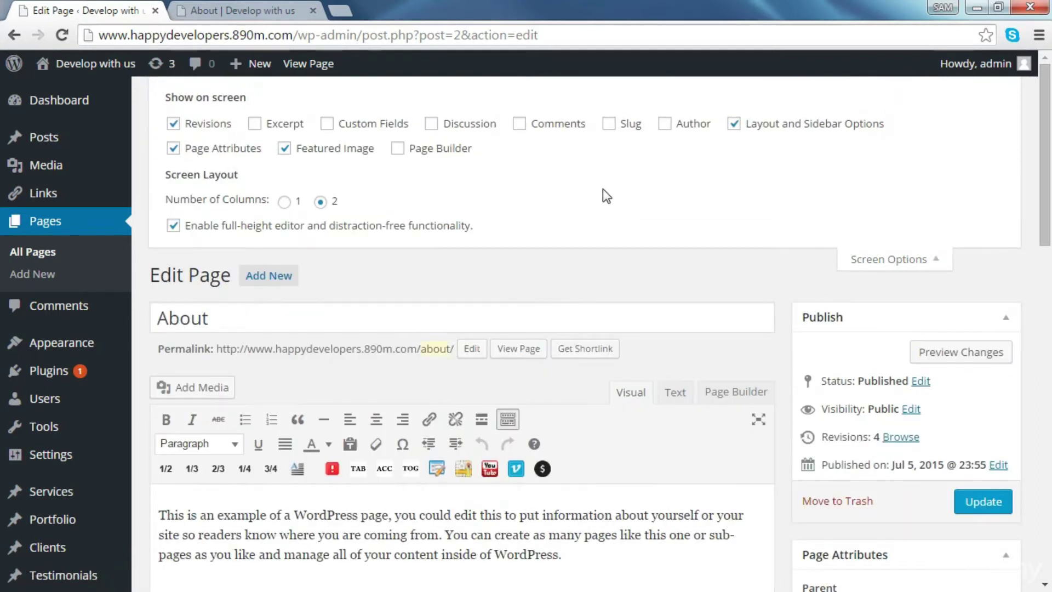
left_click(433, 124)
scroll(339, 220, "down", 2)
scroll(345, 225, "down", 10)
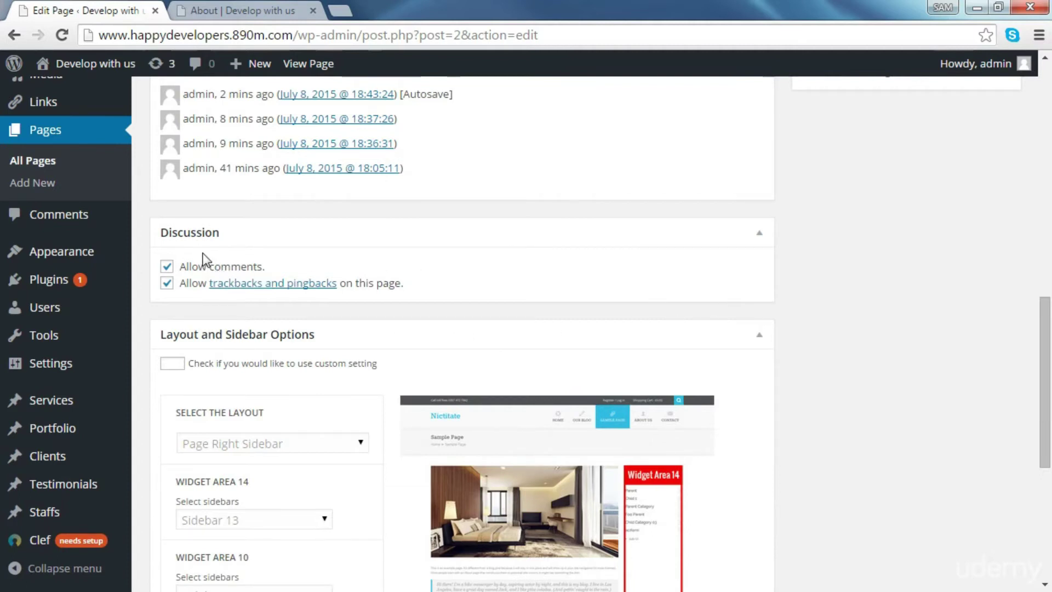
left_click(167, 268)
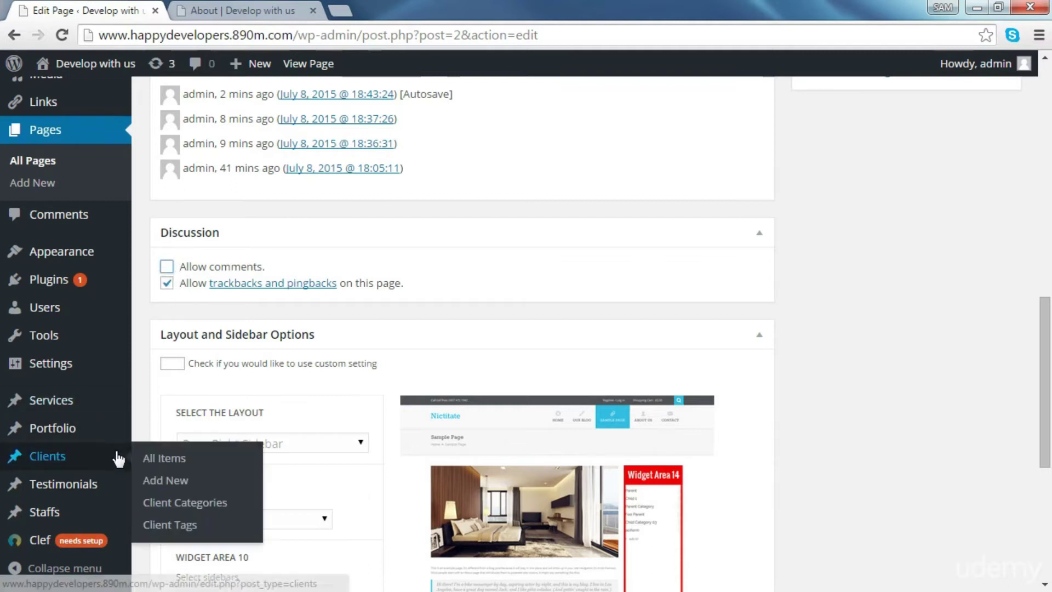
scroll(871, 275, "up", 9)
left_click(985, 255)
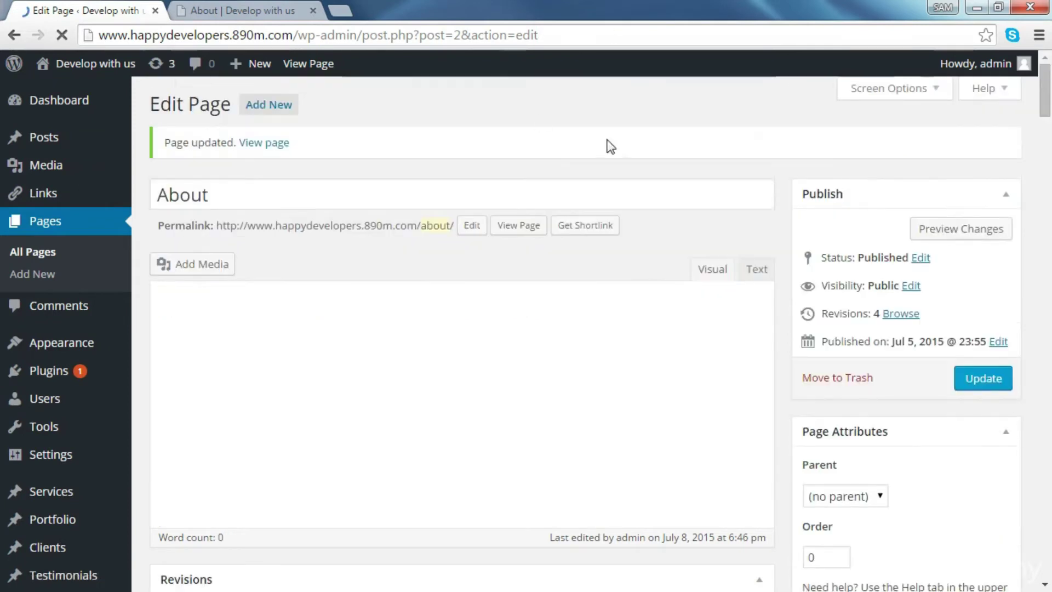
left_click(243, 1)
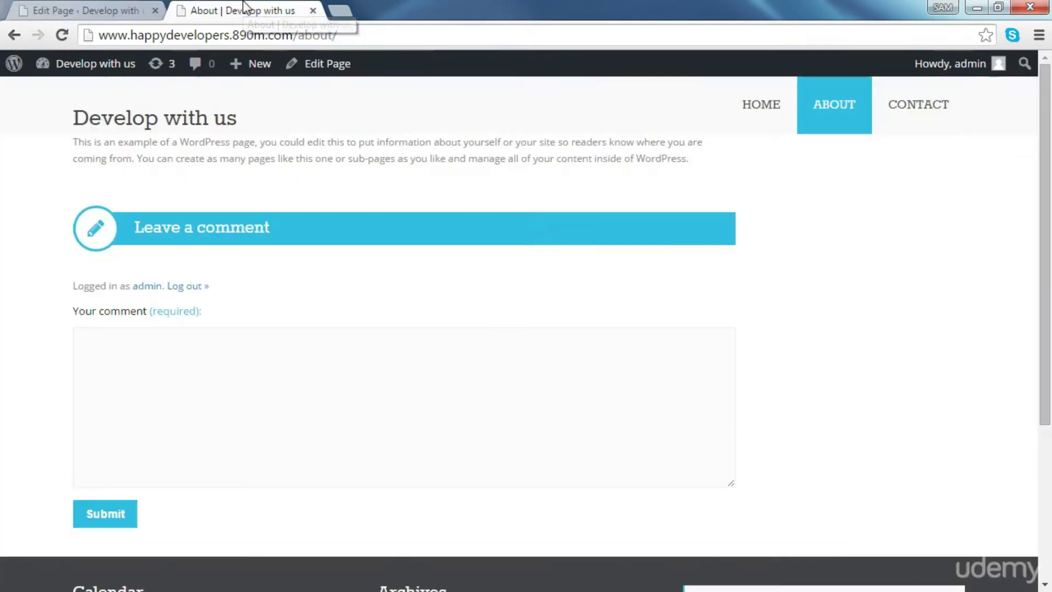
left_click(62, 37)
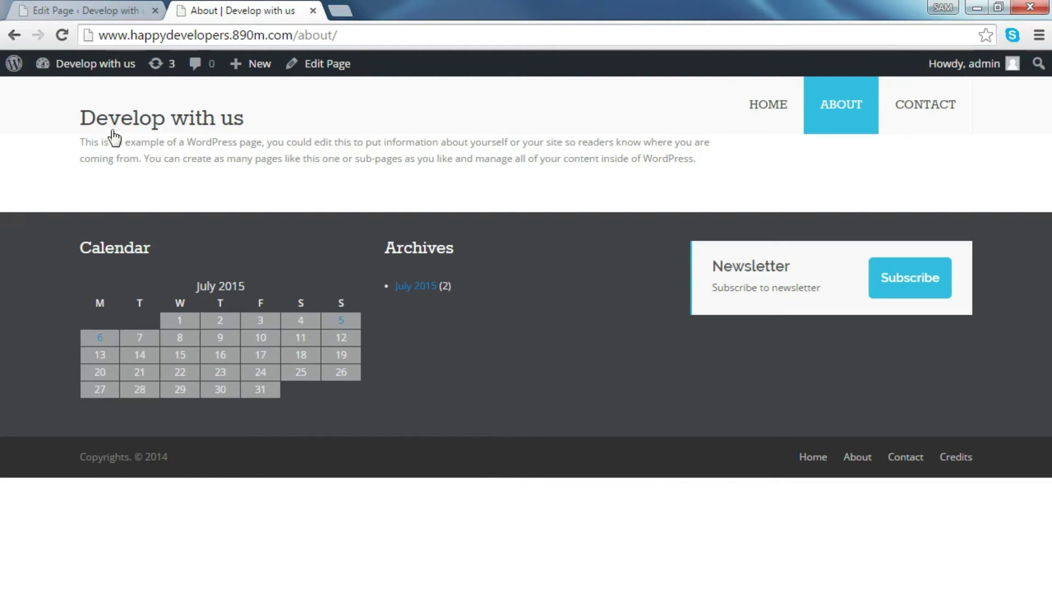
Delete the About page's example body text and switch its editor to Page Builder.
left_click(77, 8)
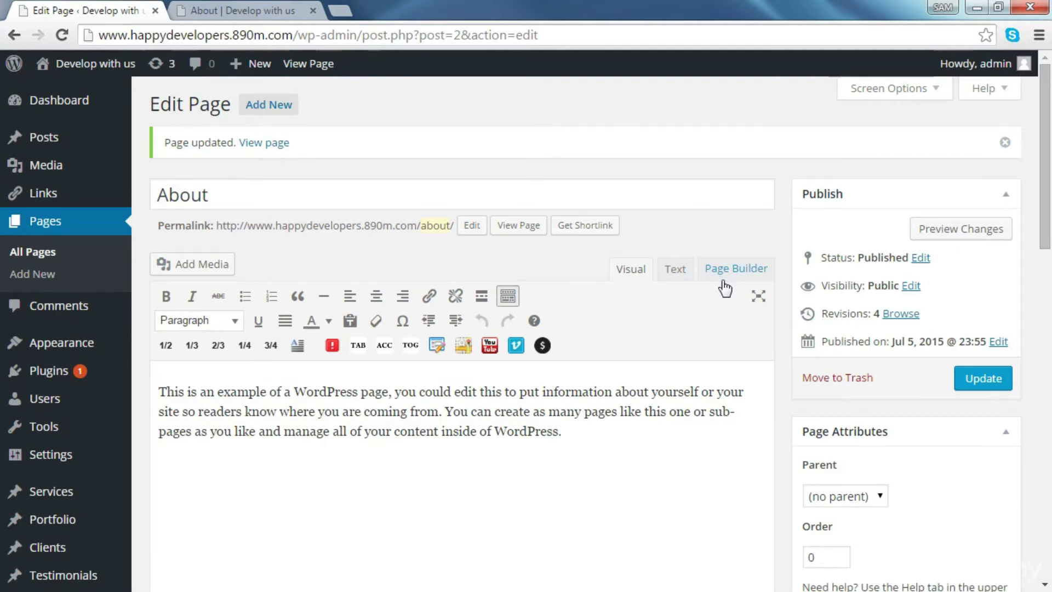
scroll(725, 287, "down", 1)
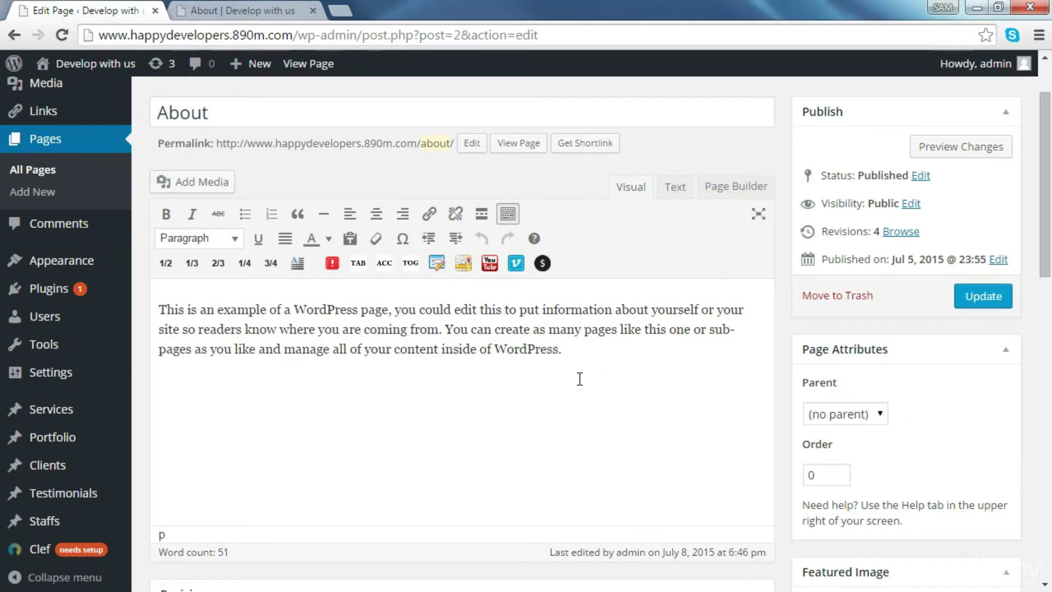
left_click_drag(580, 366, 83, 305)
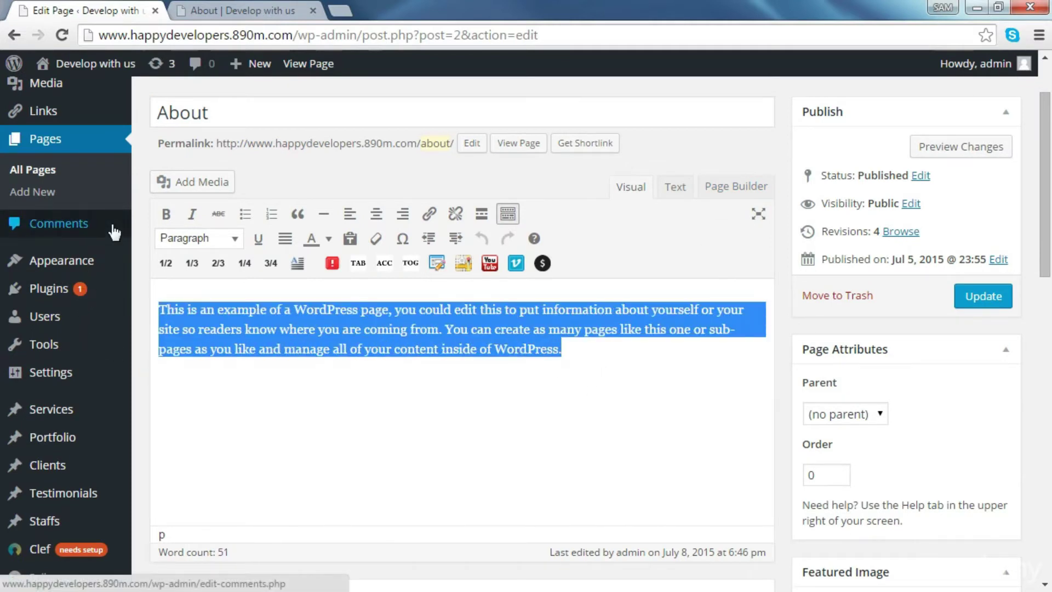
key("BackSpace")
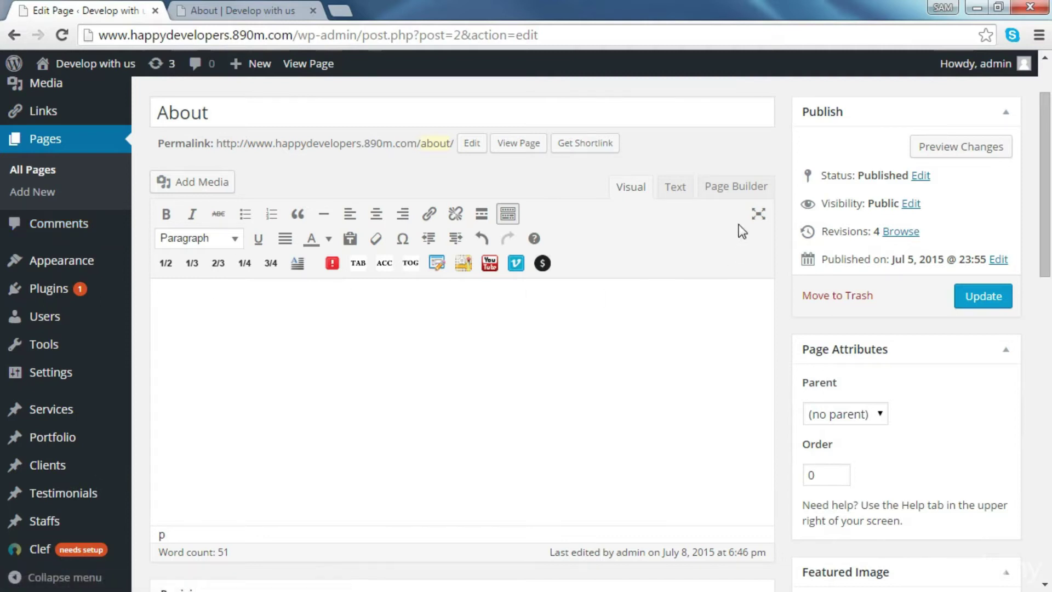
left_click(727, 188)
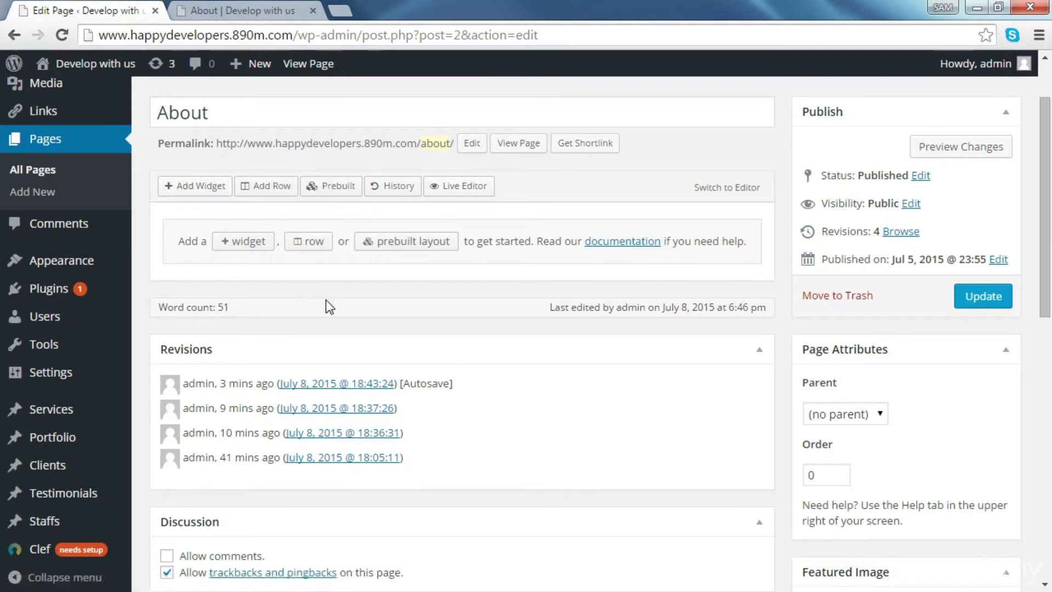
Look through the widgets available to add in Page Builder.
left_click(204, 197)
left_click_drag(1021, 156, 1013, 132)
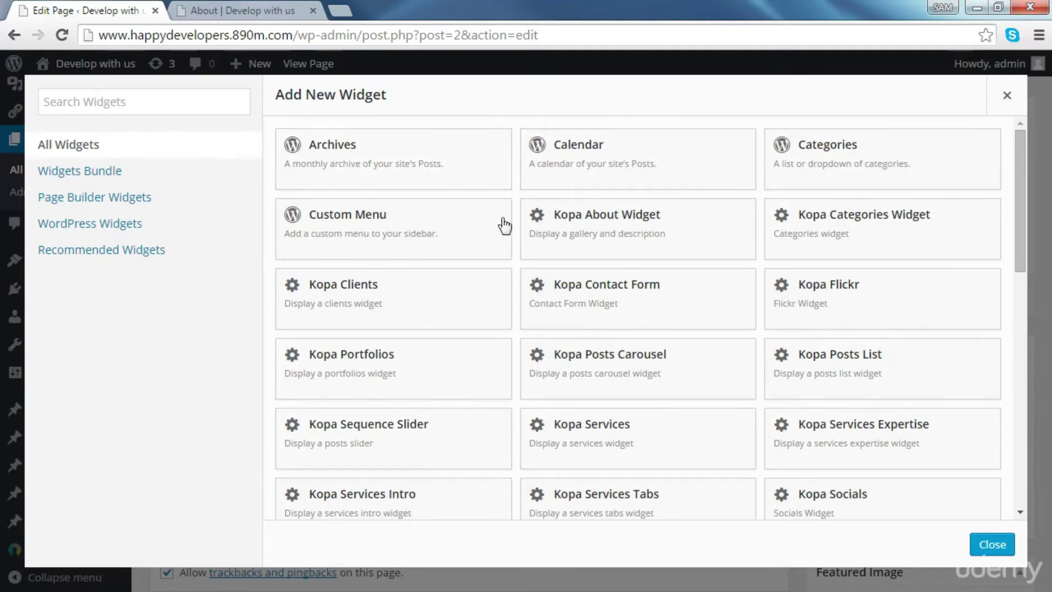
left_click_drag(1020, 144, 1008, 397)
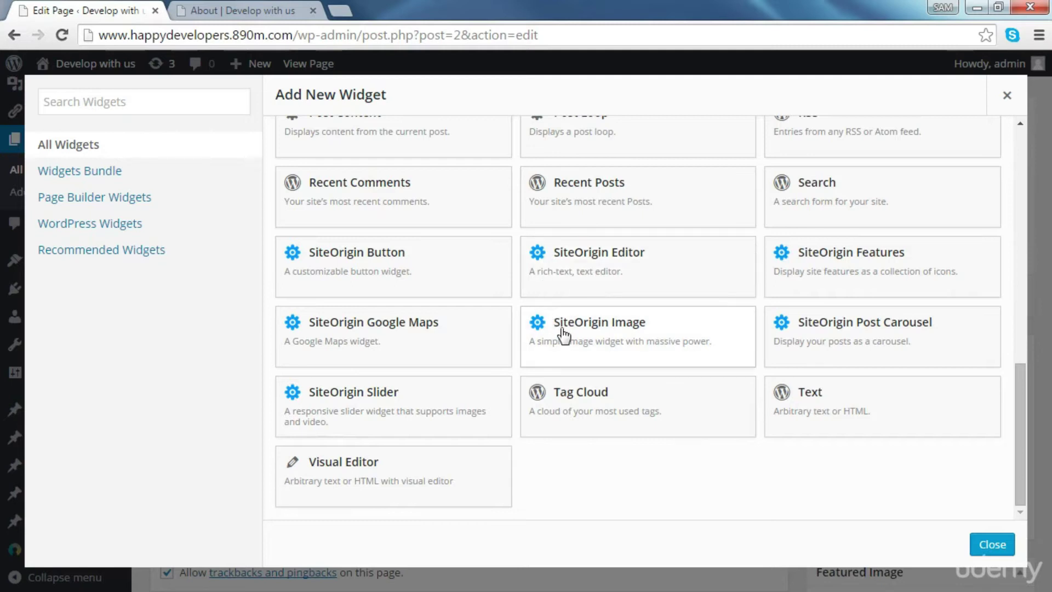
scroll(585, 342, "up", 1)
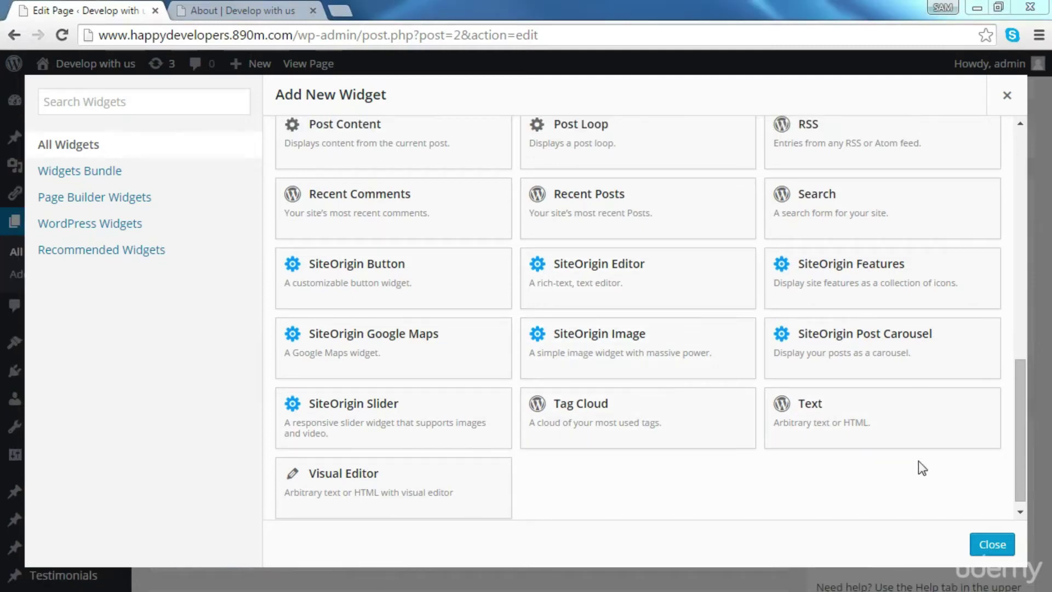
left_click(998, 545)
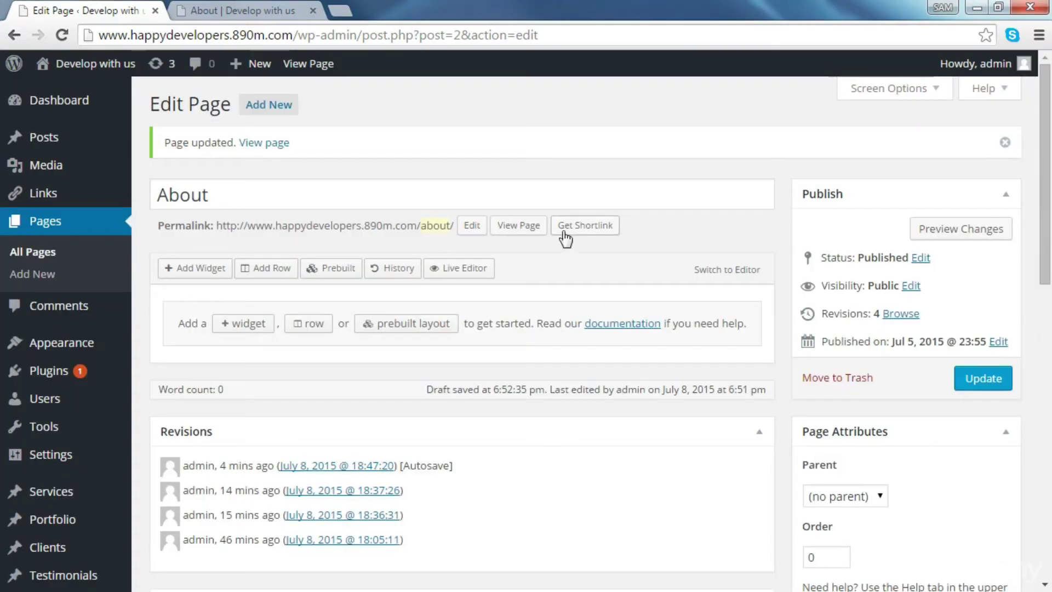
Try a new four-column row layout with the last column at 50%, and close it without inserting.
left_click(277, 274)
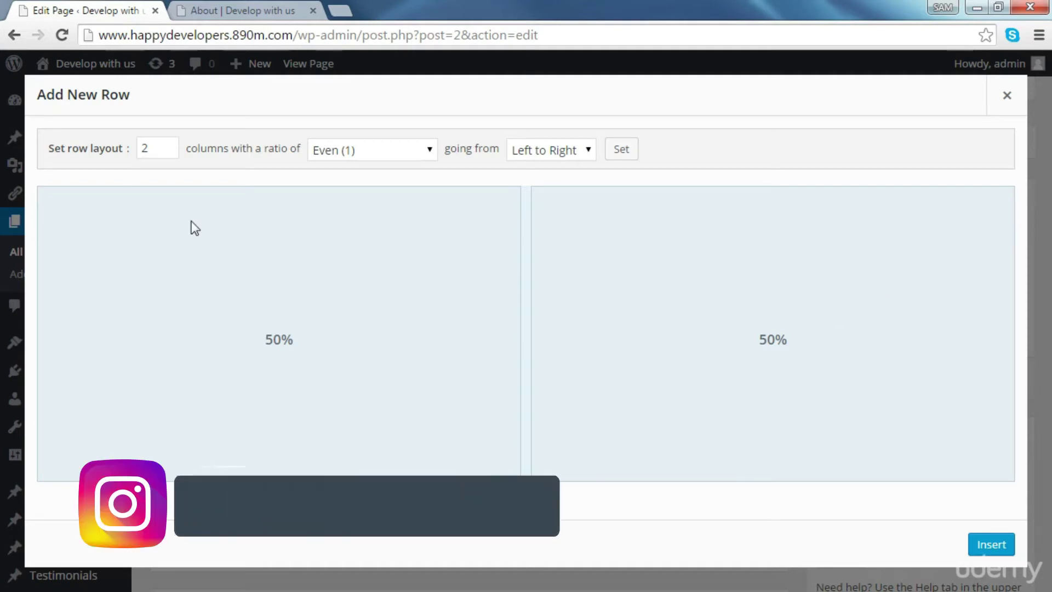
left_click(168, 145)
left_click(169, 145)
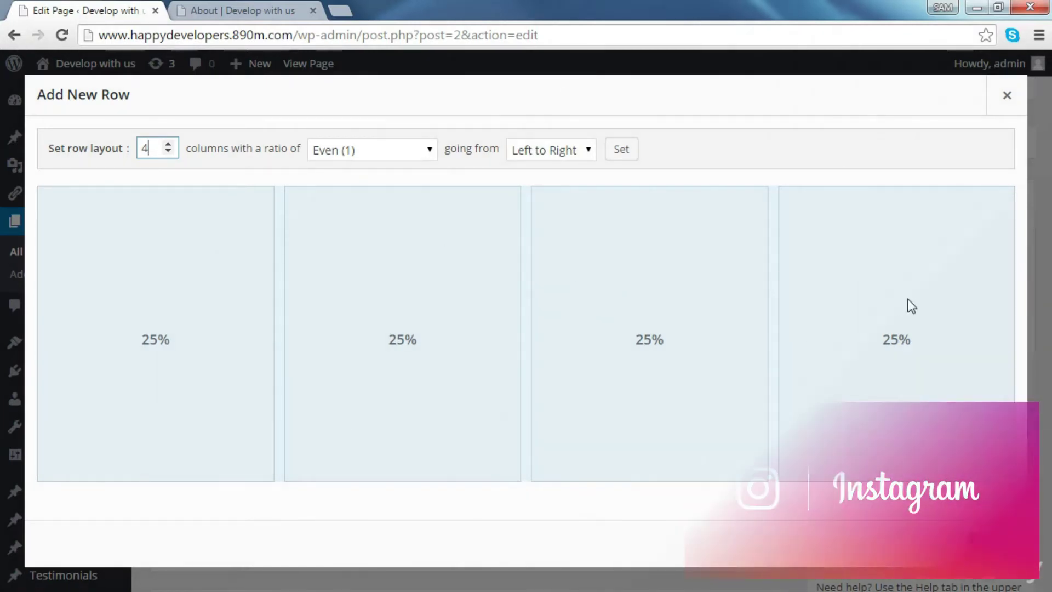
left_click(897, 345)
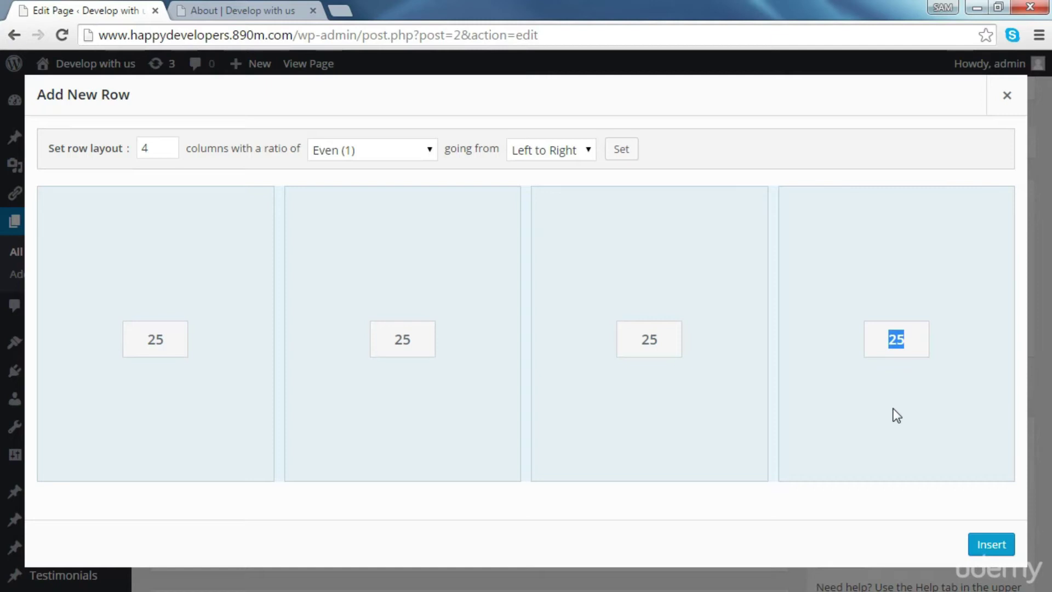
type("5")
key("Return")
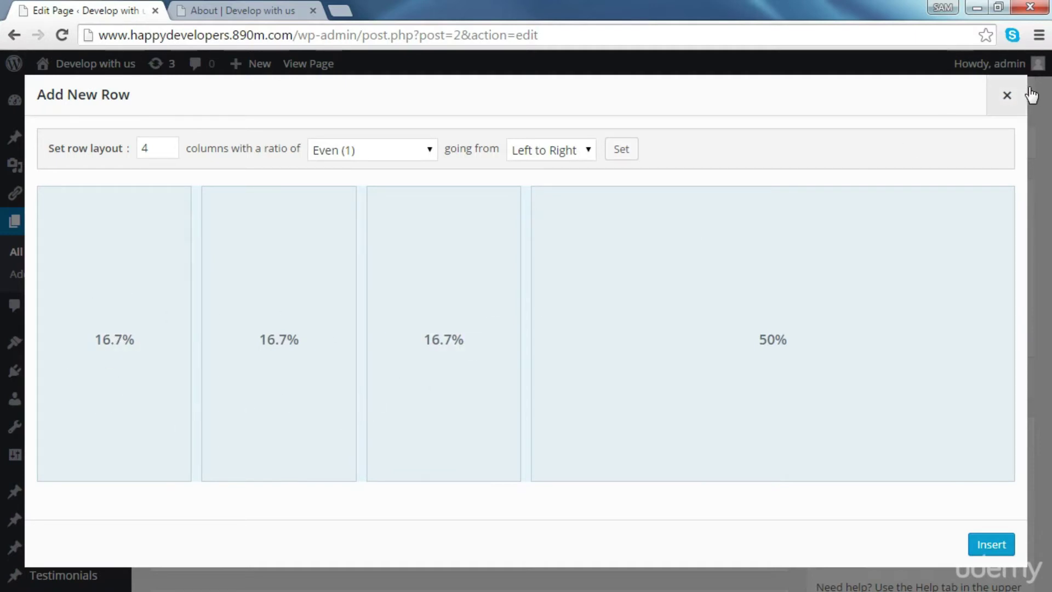
left_click(1008, 95)
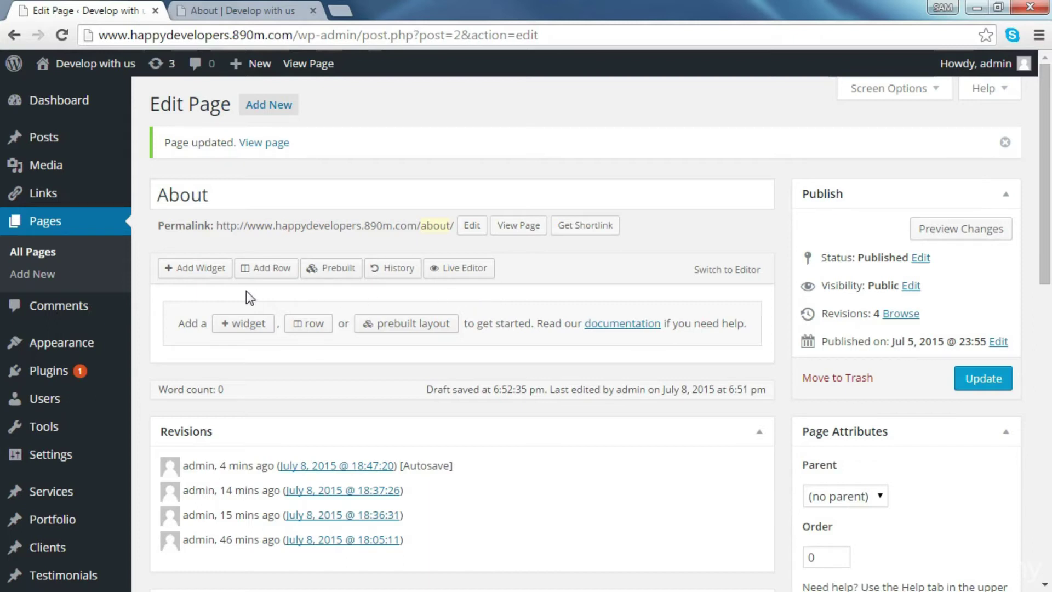
Insert a new row with a single full-width column into the About page layout.
left_click(263, 270)
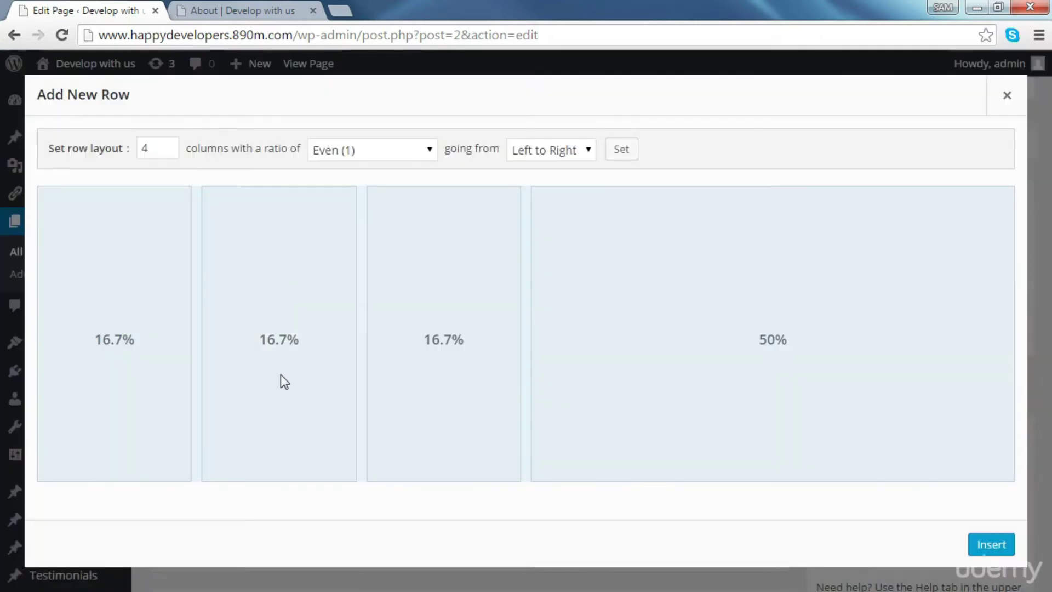
left_click(168, 151)
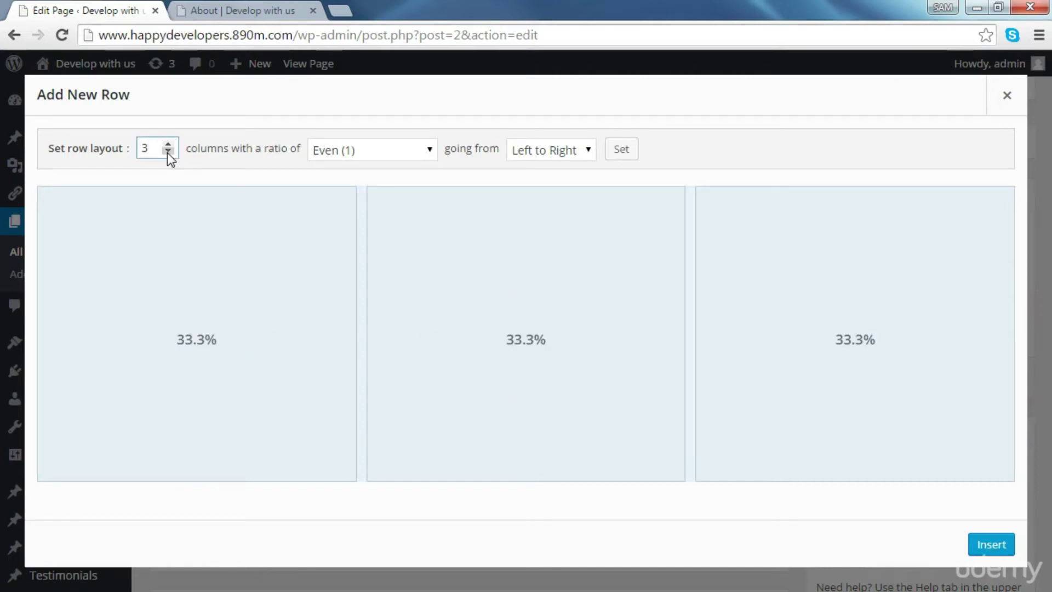
left_click(169, 151)
left_click(169, 151)
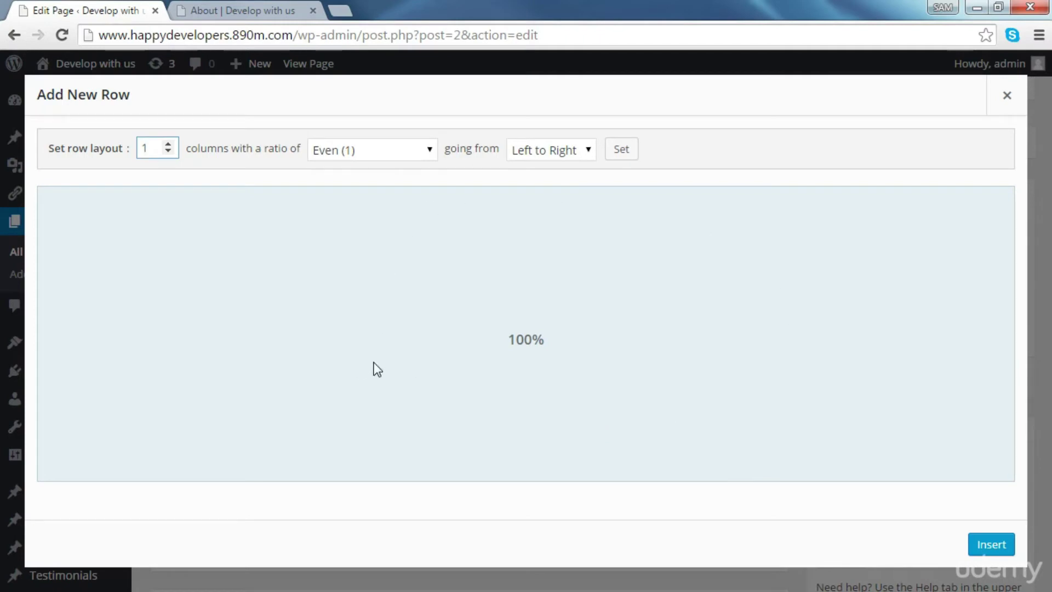
left_click(992, 545)
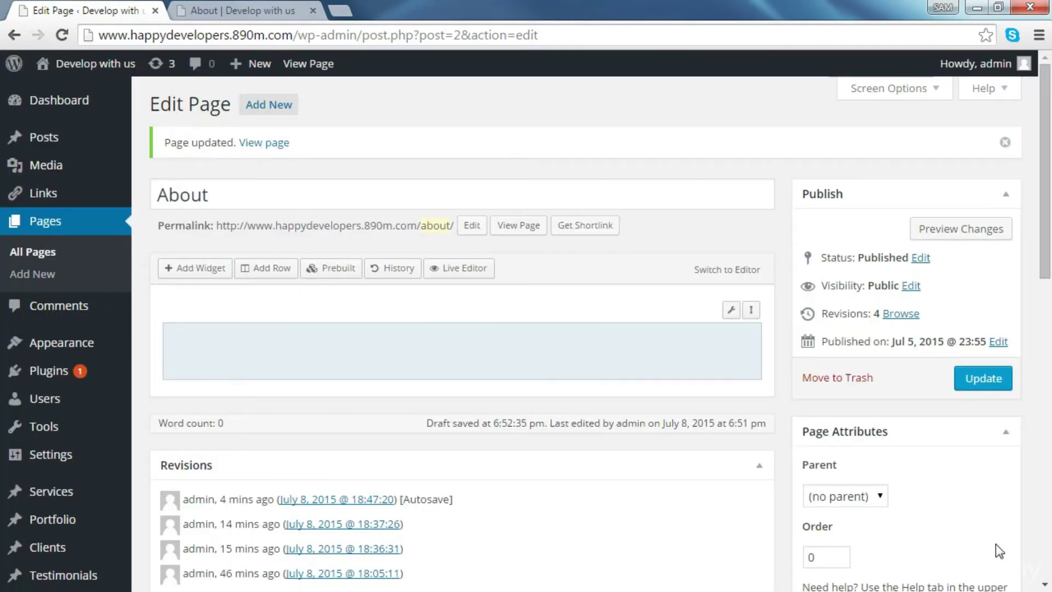
Add a Visual Editor widget to the new single-column row.
left_click(424, 350)
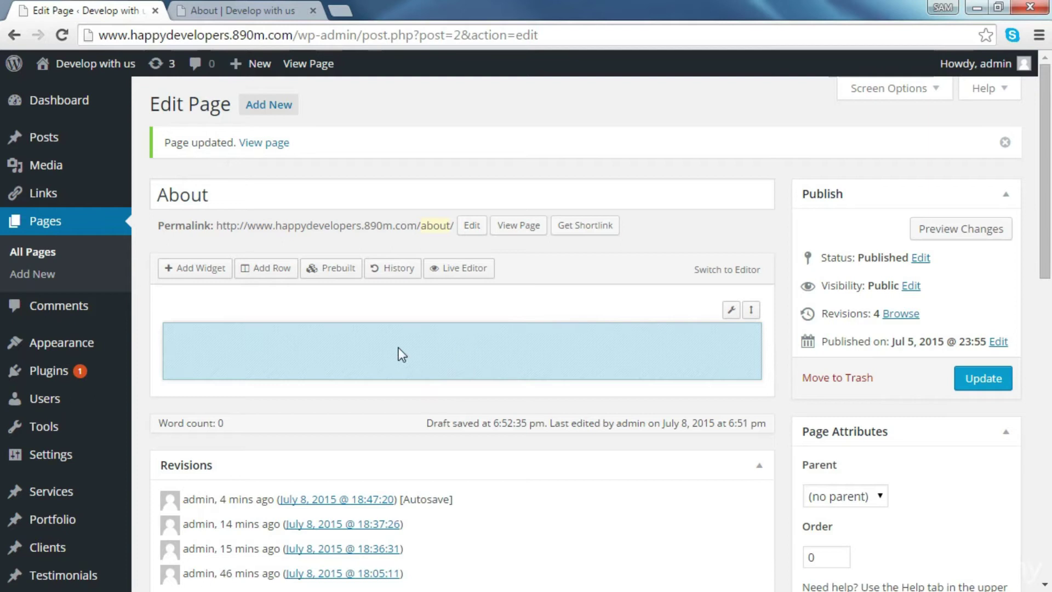
left_click(195, 270)
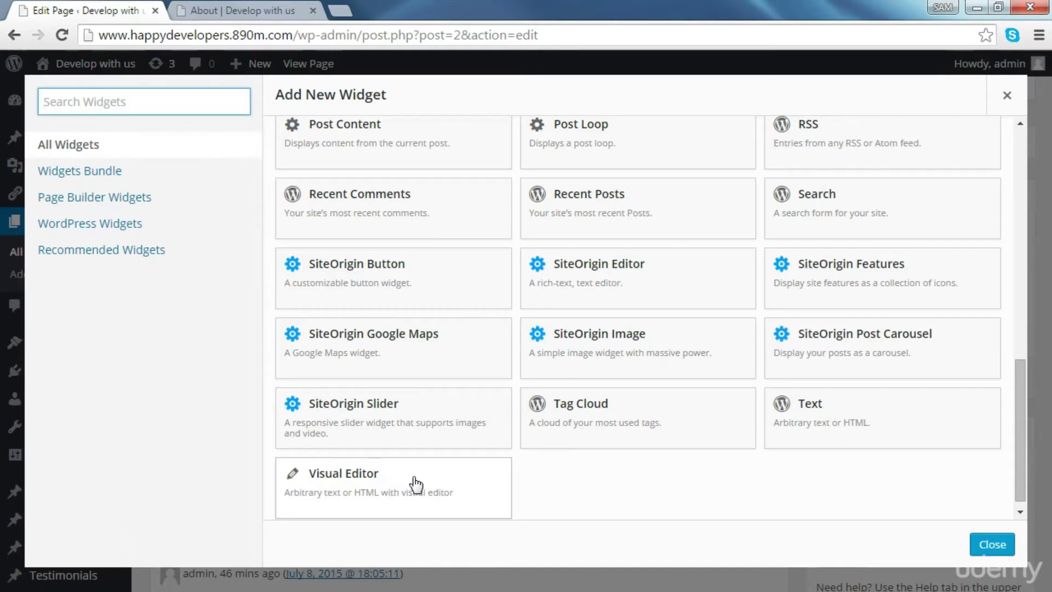
left_click(399, 482)
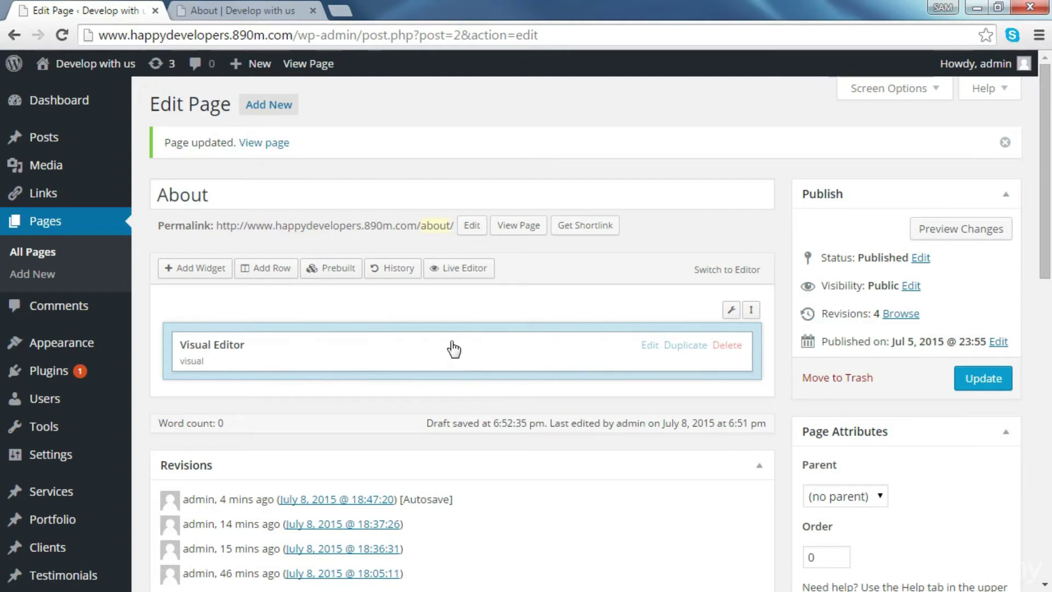
Edit the Visual Editor widget, compare its visual and text modes, and enter "This is some text." as its content.
left_click(650, 345)
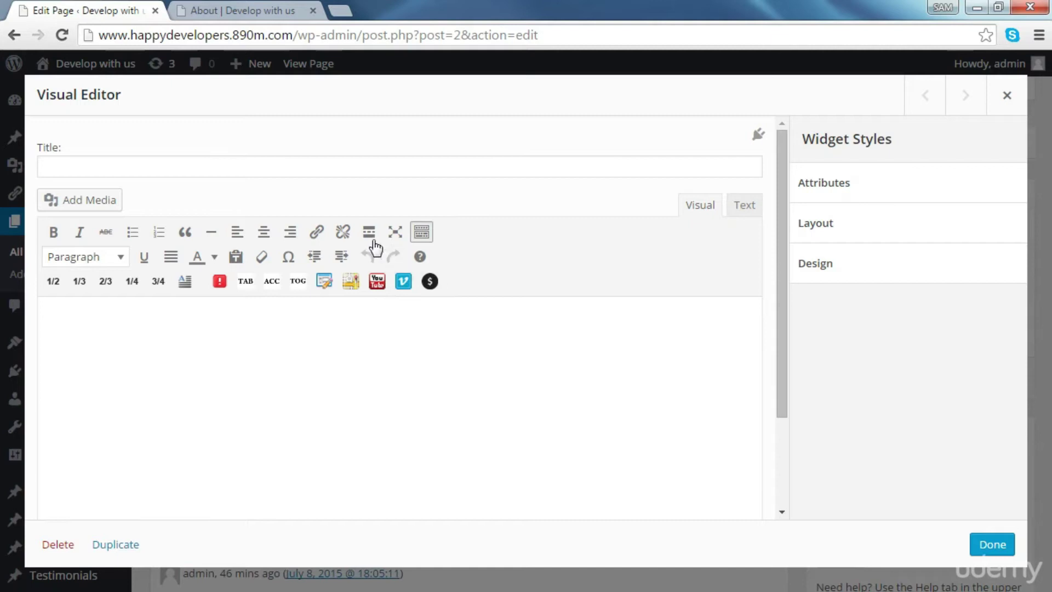
left_click(363, 422)
left_click(751, 214)
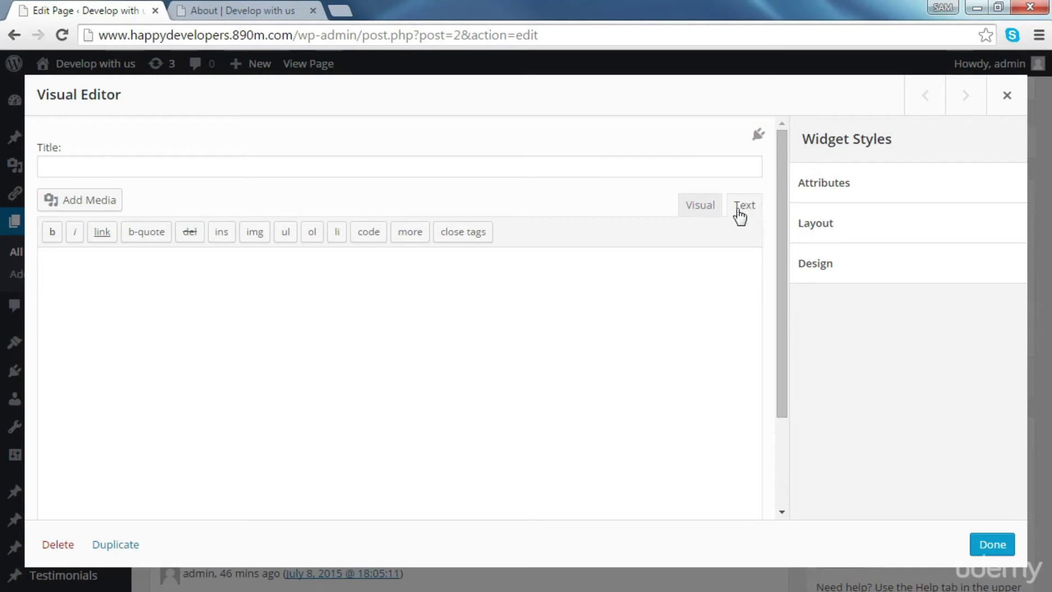
left_click(708, 207)
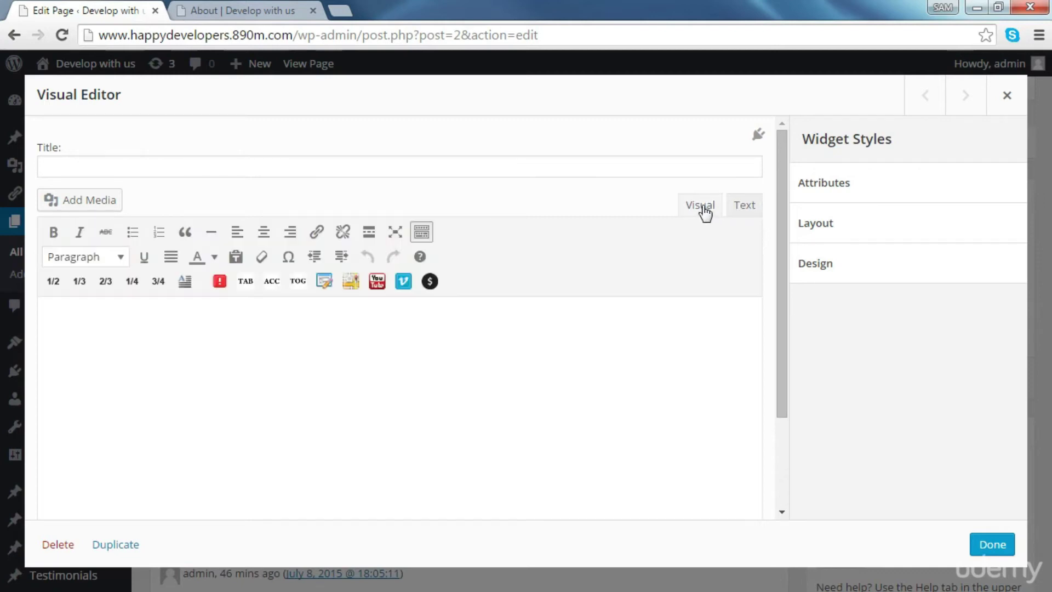
left_click(140, 360)
type("This is some text.")
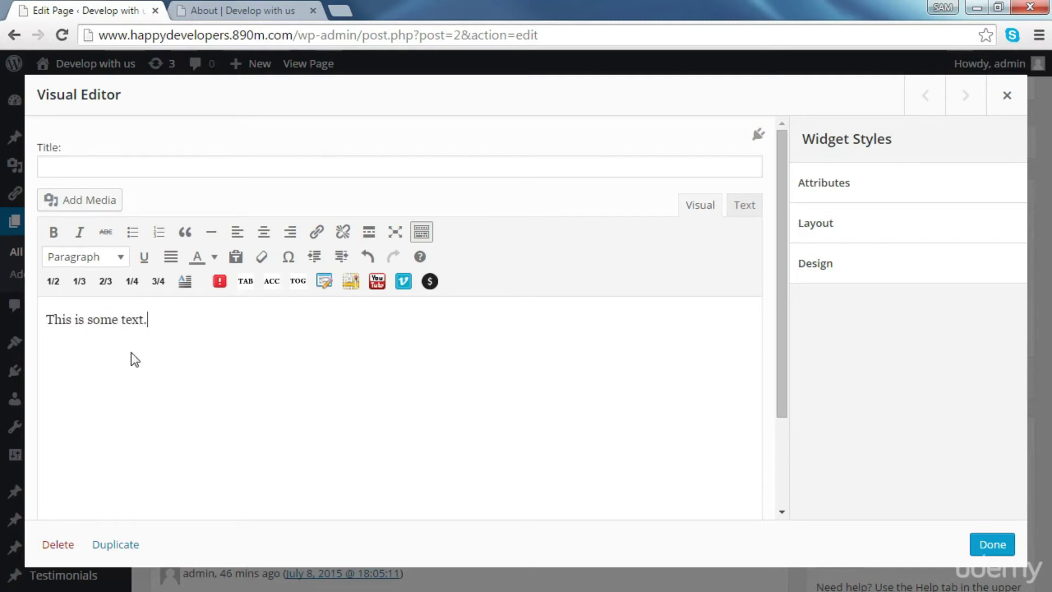
Make the widget's sentence bold and centre-aligned.
left_click_drag(161, 326, 25, 337)
left_click(116, 332)
triple_click(173, 307)
left_click(53, 232)
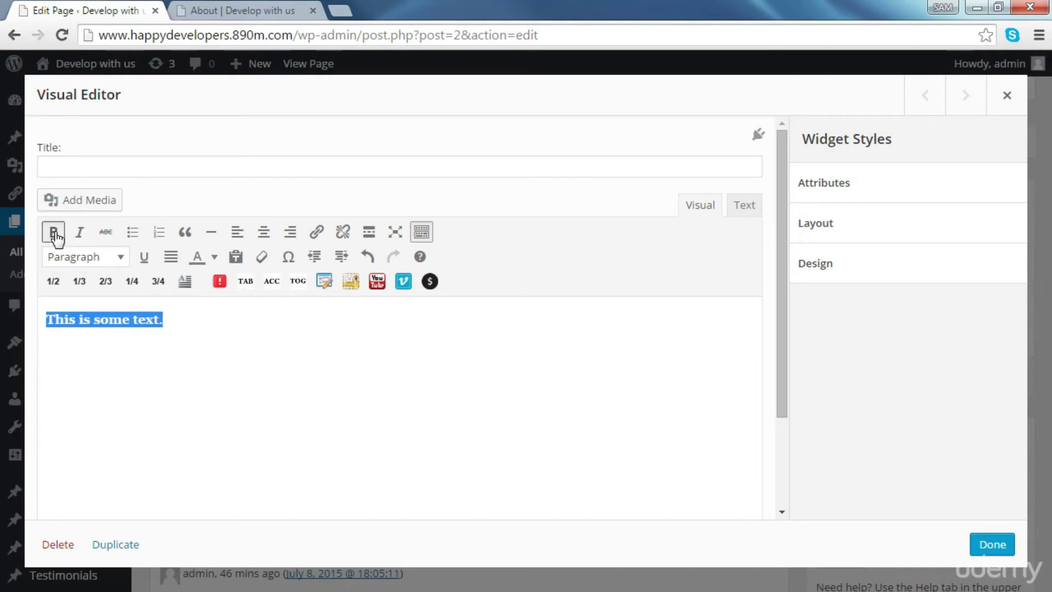
left_click(271, 233)
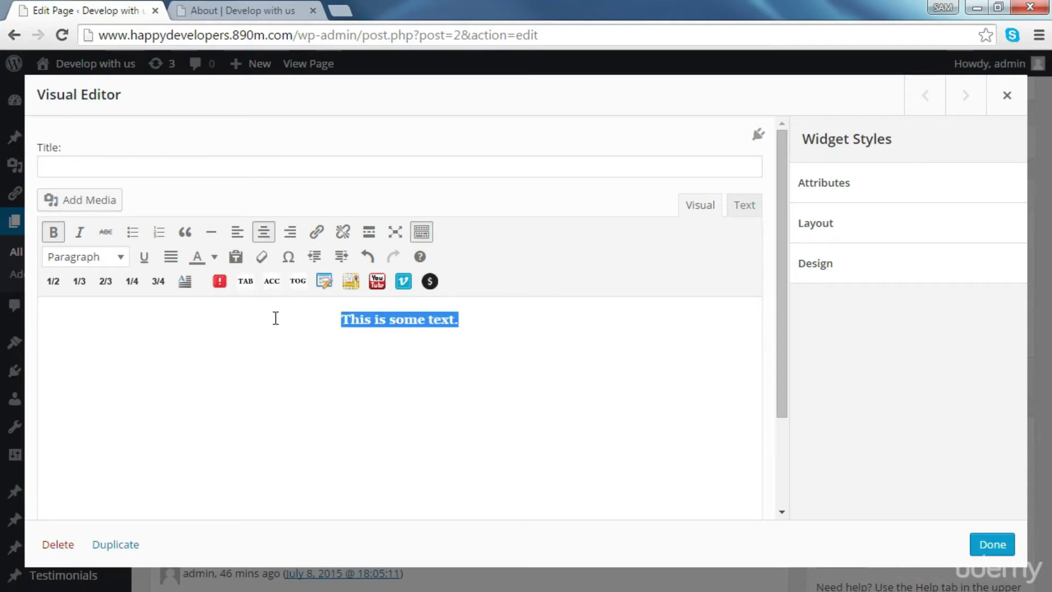
Check the formatted sentence's HTML code, return to visual mode and finish editing the widget.
left_click(747, 208)
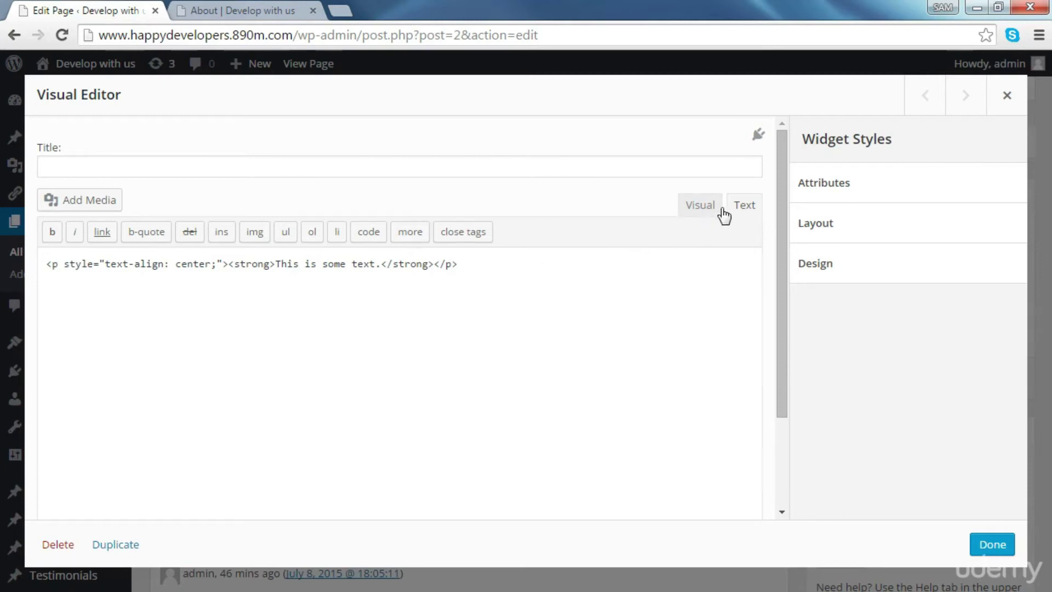
left_click(693, 209)
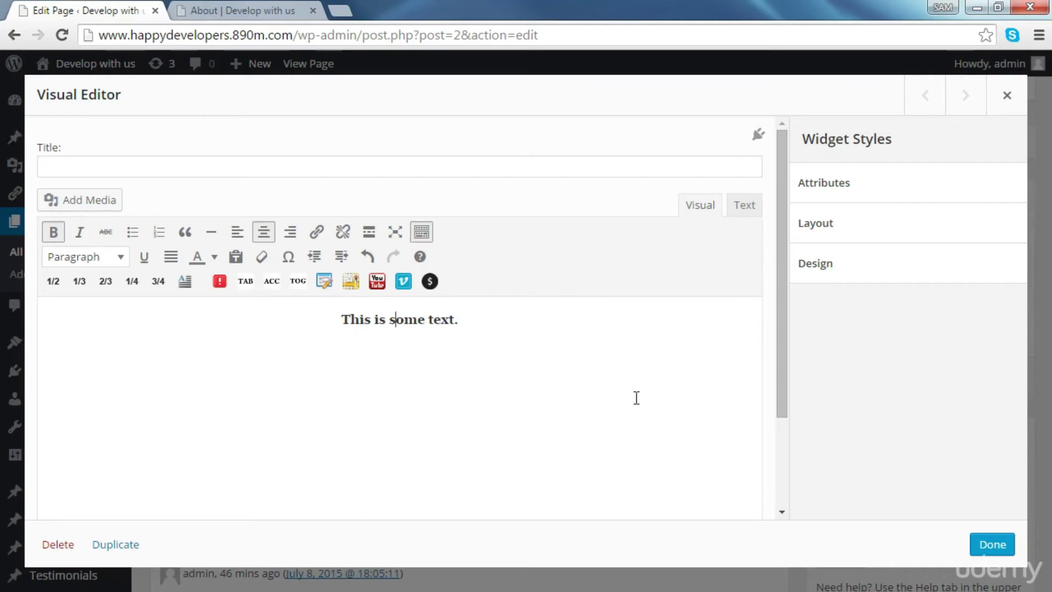
left_click(1001, 548)
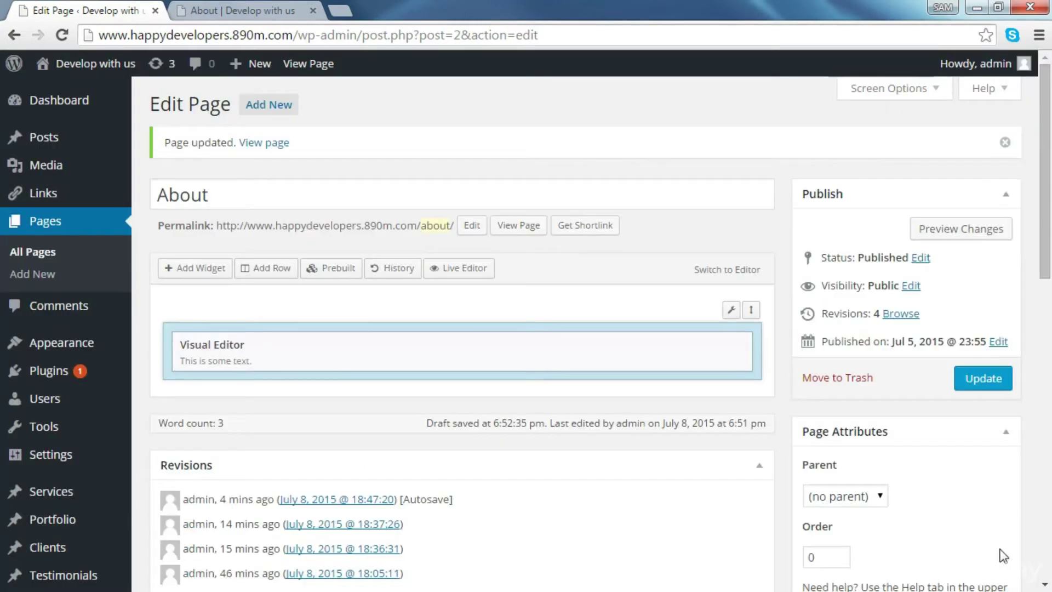
Update the About page and reload the live page to check the result.
left_click(981, 379)
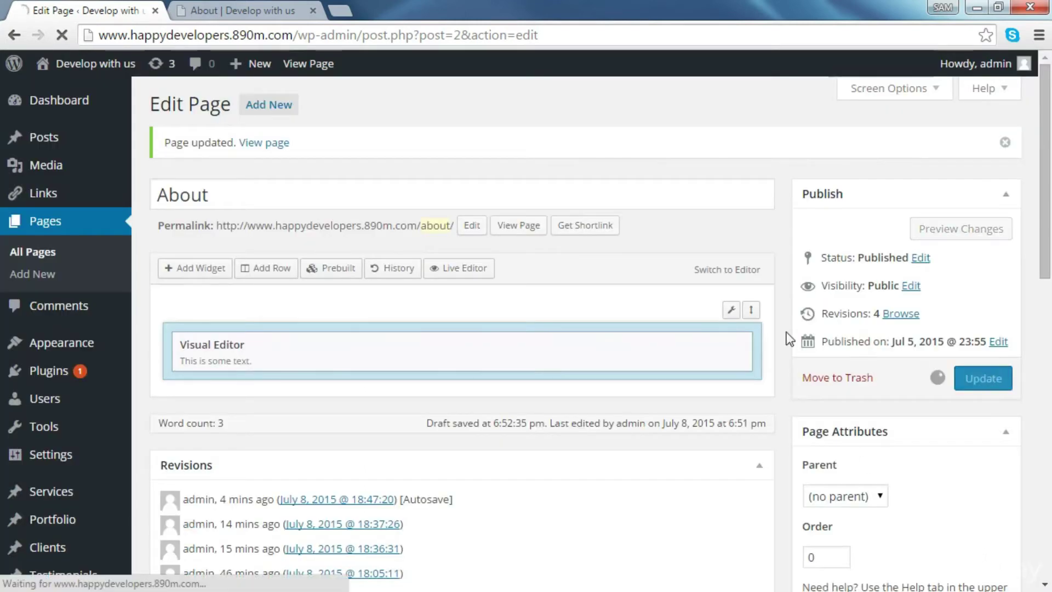
left_click(219, 2)
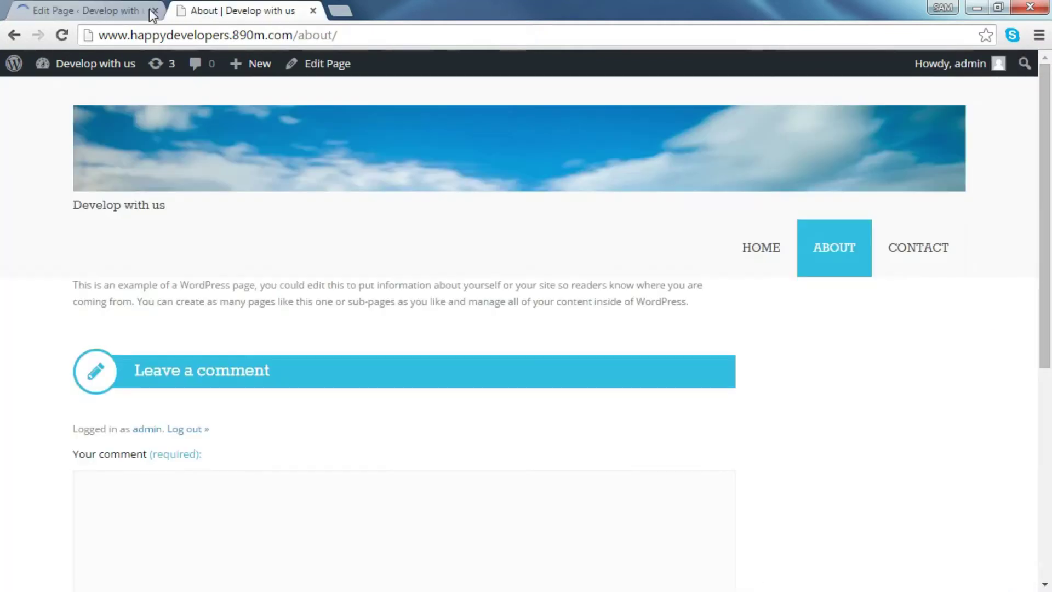
left_click(58, 37)
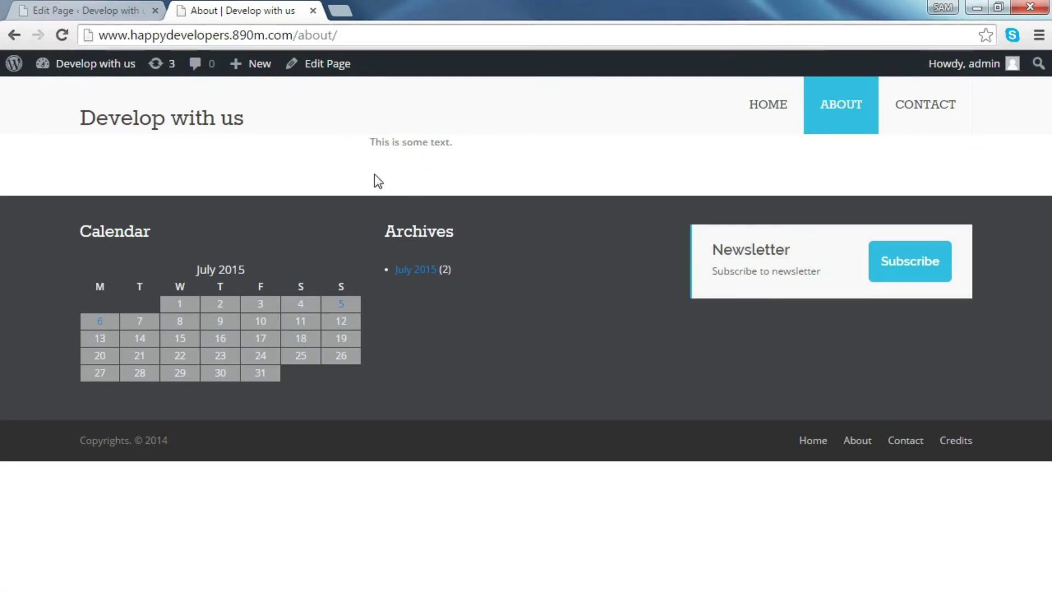
Return to the page editor and replace the Visual Editor widget's text with "We Make Great Websites".
left_click(71, 4)
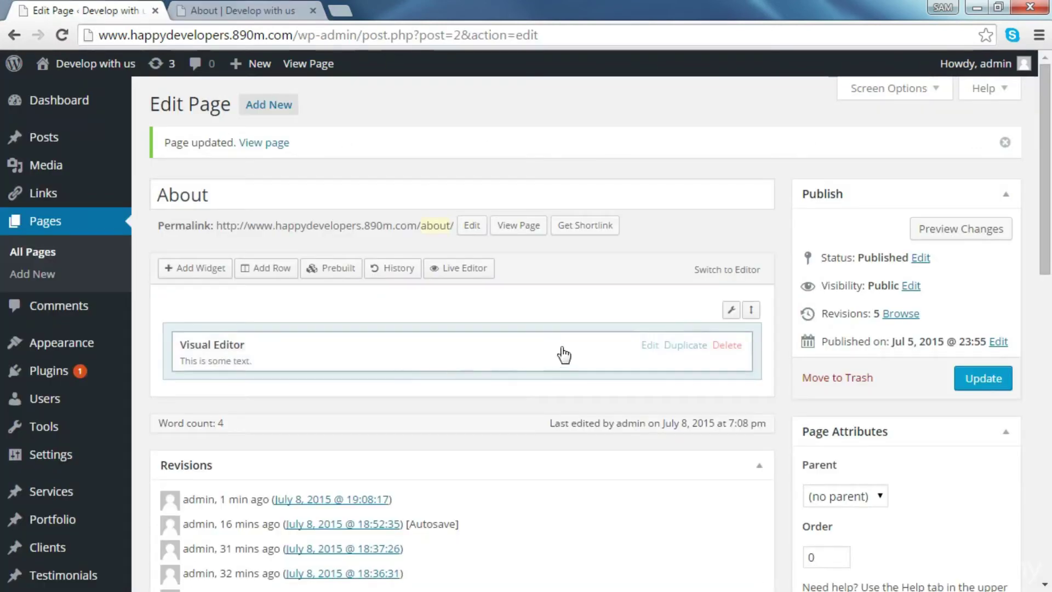
left_click(656, 346)
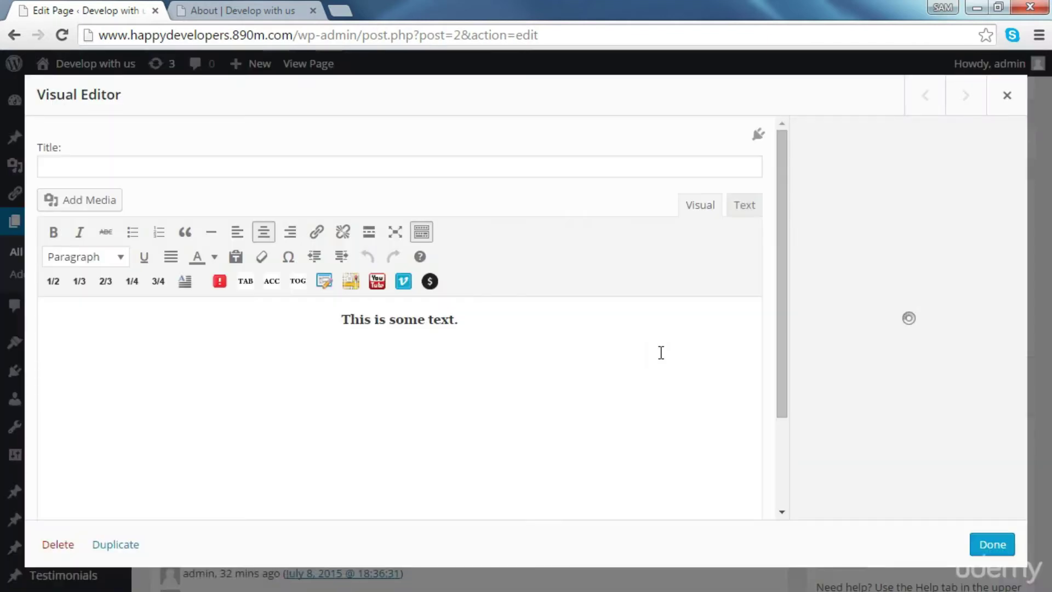
left_click_drag(379, 335, 387, 336)
left_click(392, 335)
left_click_drag(483, 324, 303, 338)
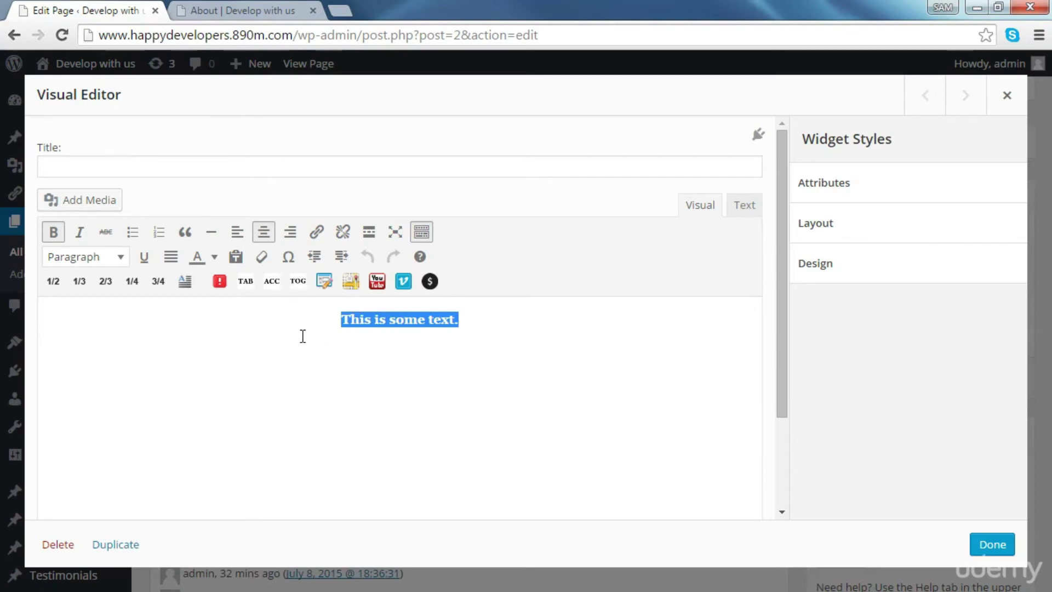
type("We Make ")
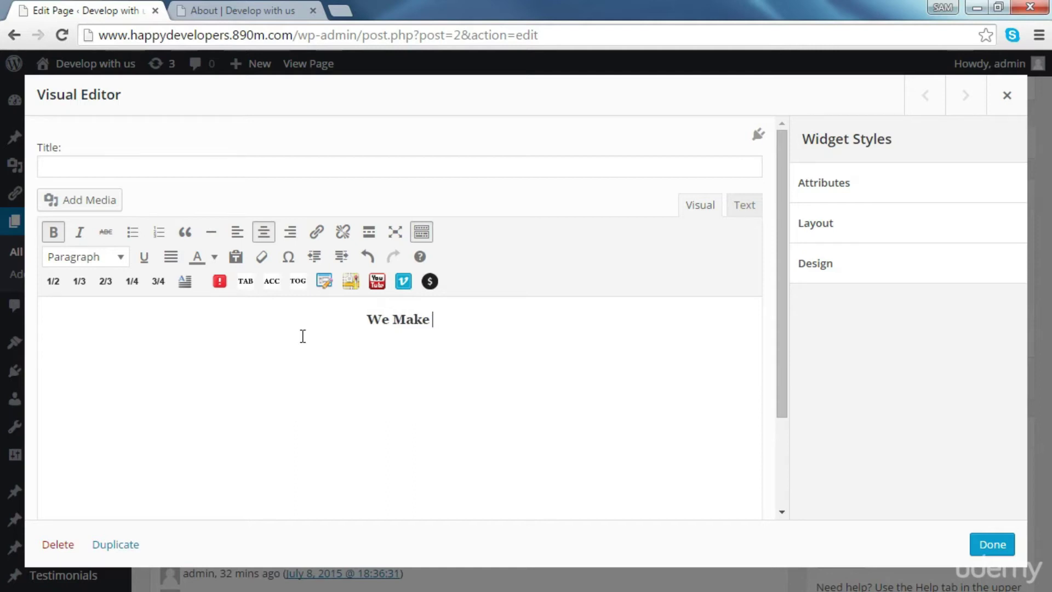
type("Great ")
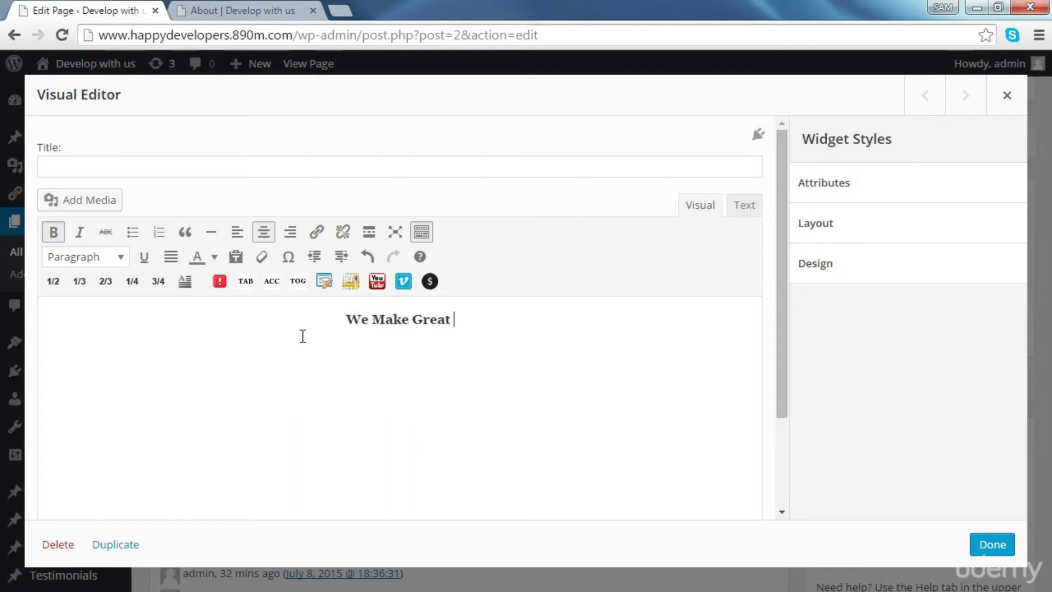
type("Website")
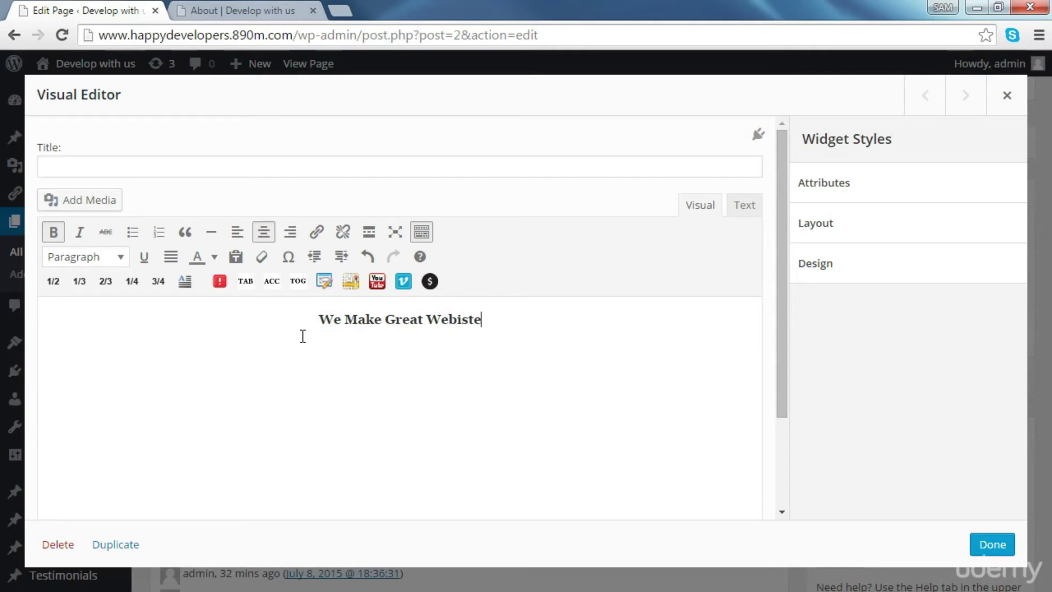
key("BackSpace")
key("BackSpace")
key("BackSpace")
key("BackSpace")
type("sites.")
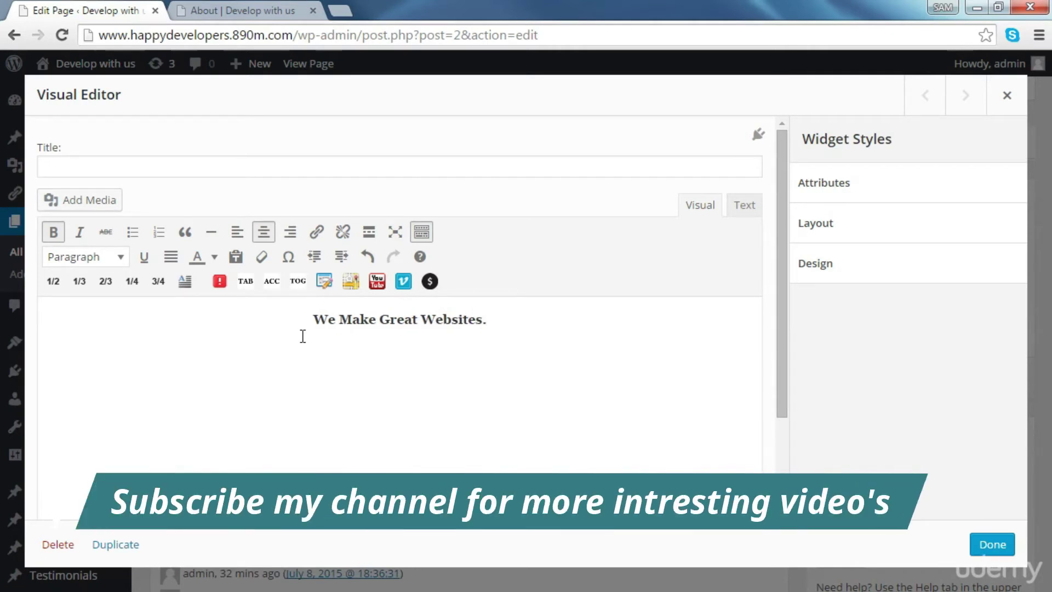
key("BackSpace")
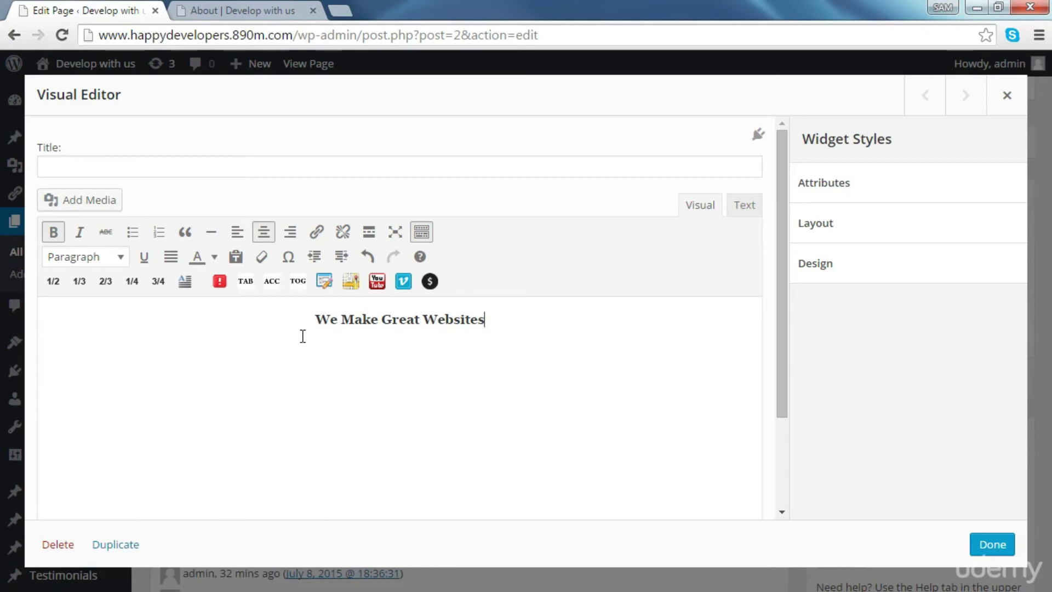
Add the line "that will take your business to the next level." below the bold heading.
key("Return")
type("that ")
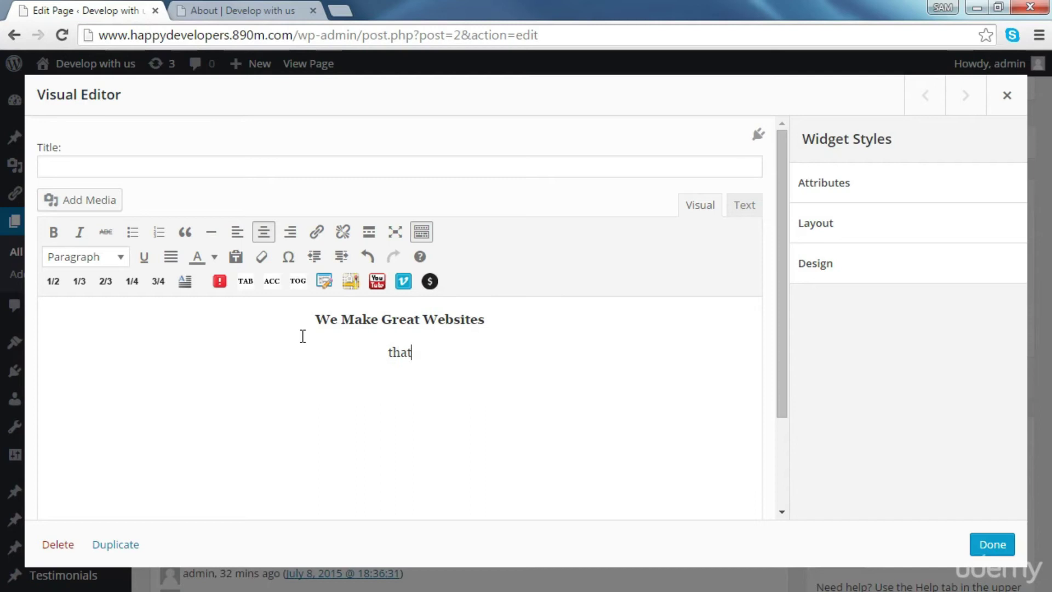
type("will take yo")
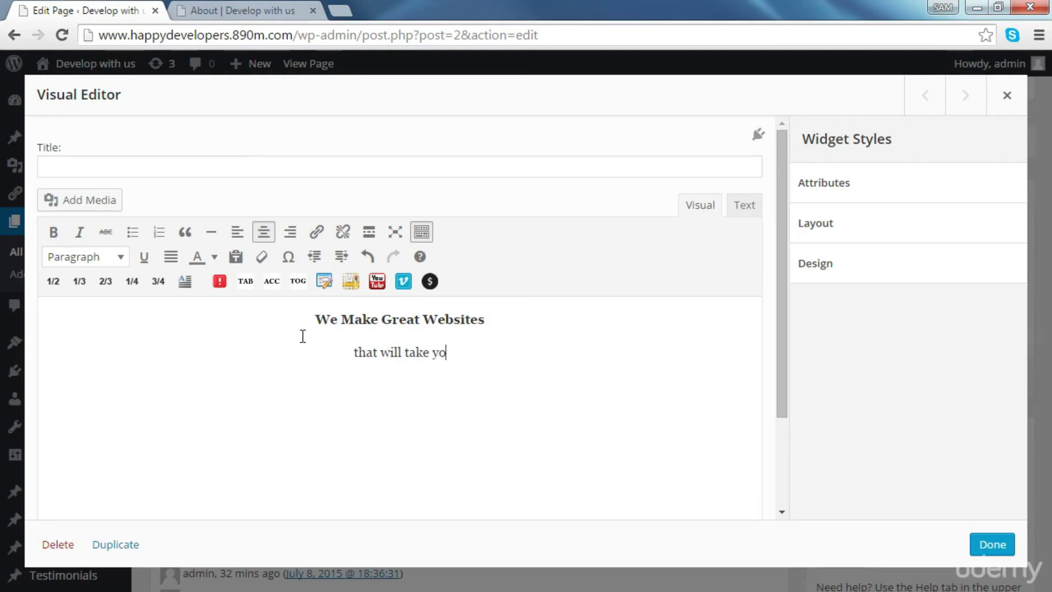
type("ur business")
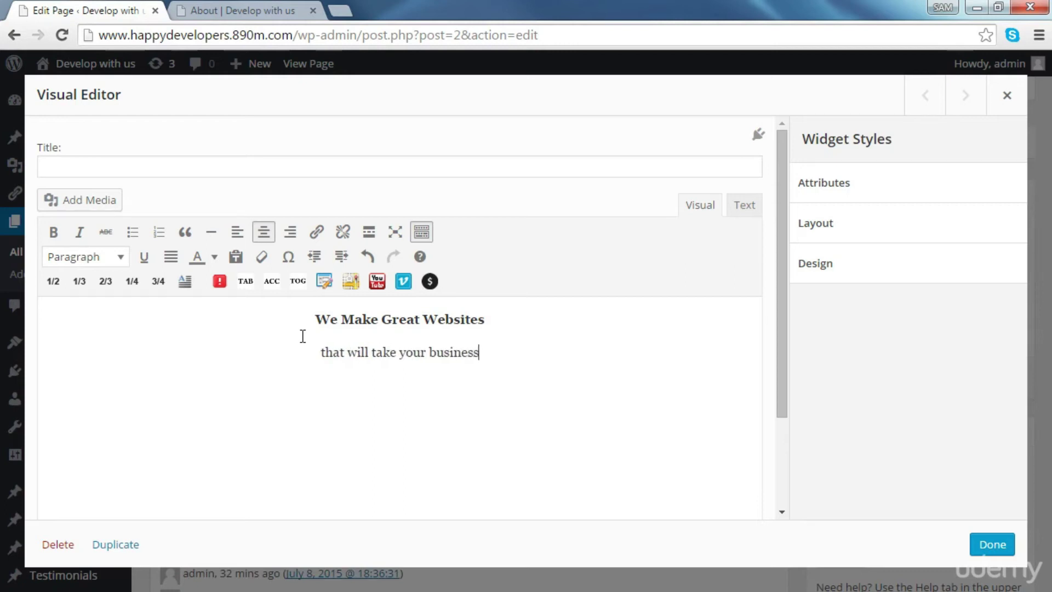
type(" to the nex")
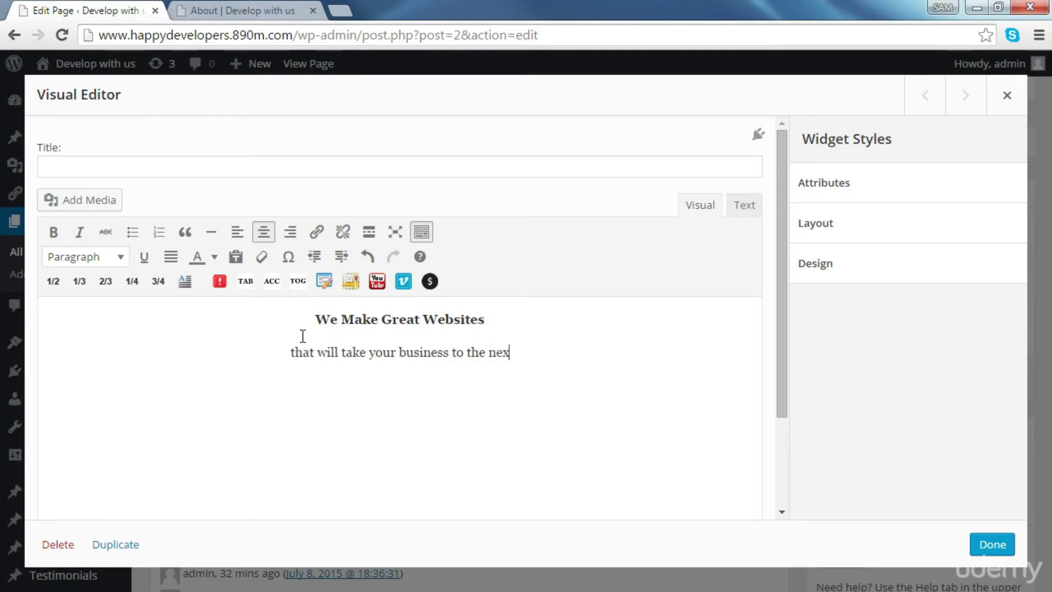
type("t level.")
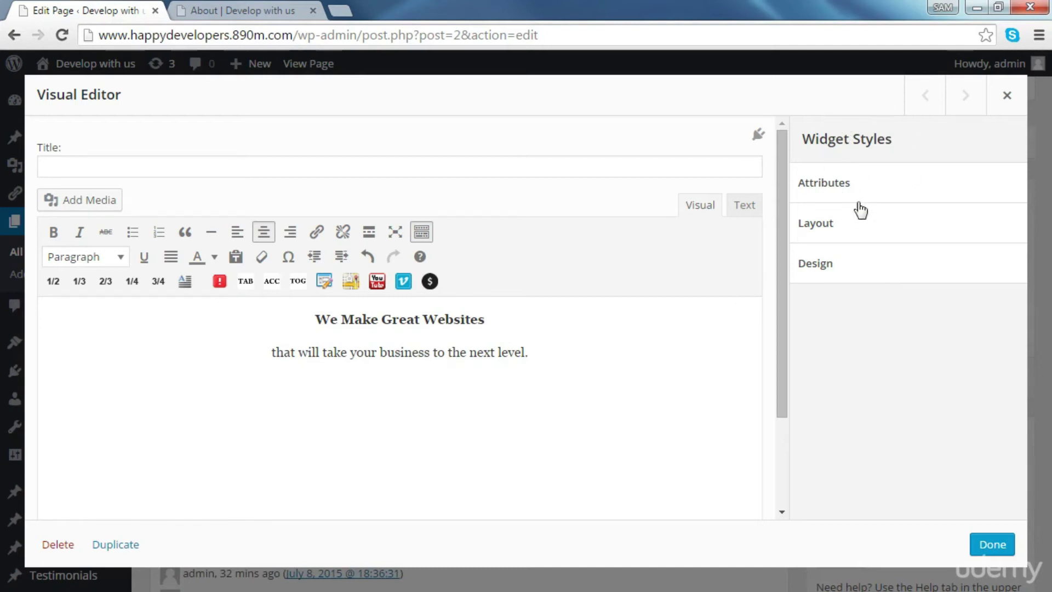
Set the widget's class to "blue" and its CSS styles to "background-color:blue;".
left_click(833, 183)
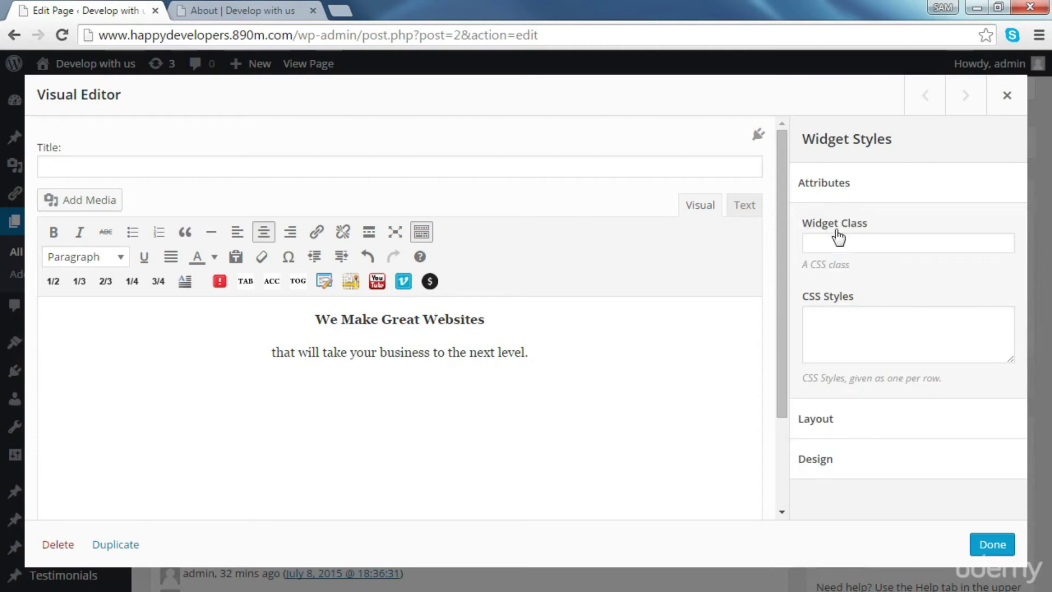
left_click(836, 248)
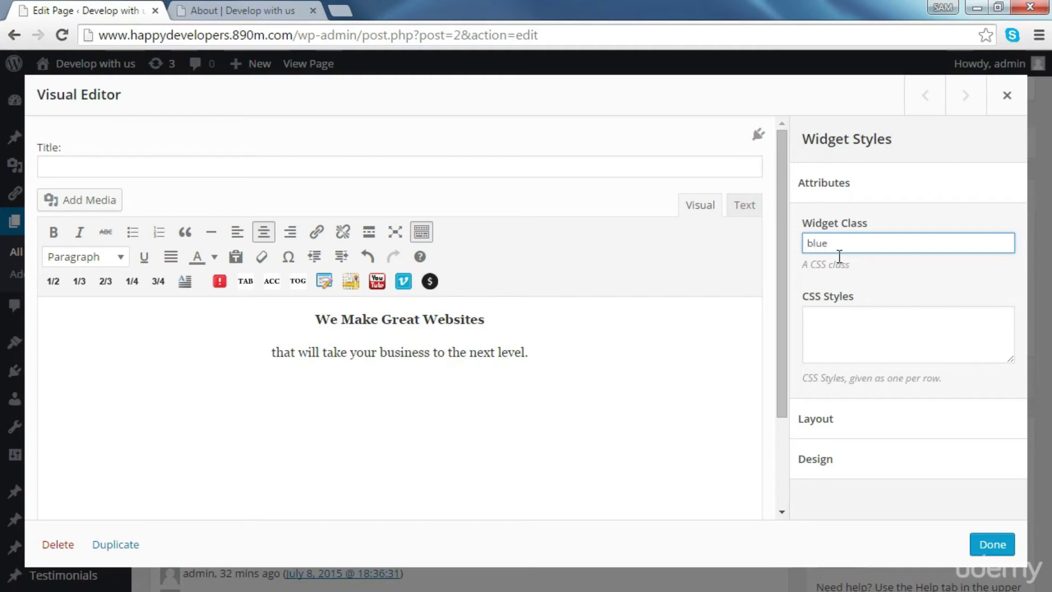
left_click(830, 333)
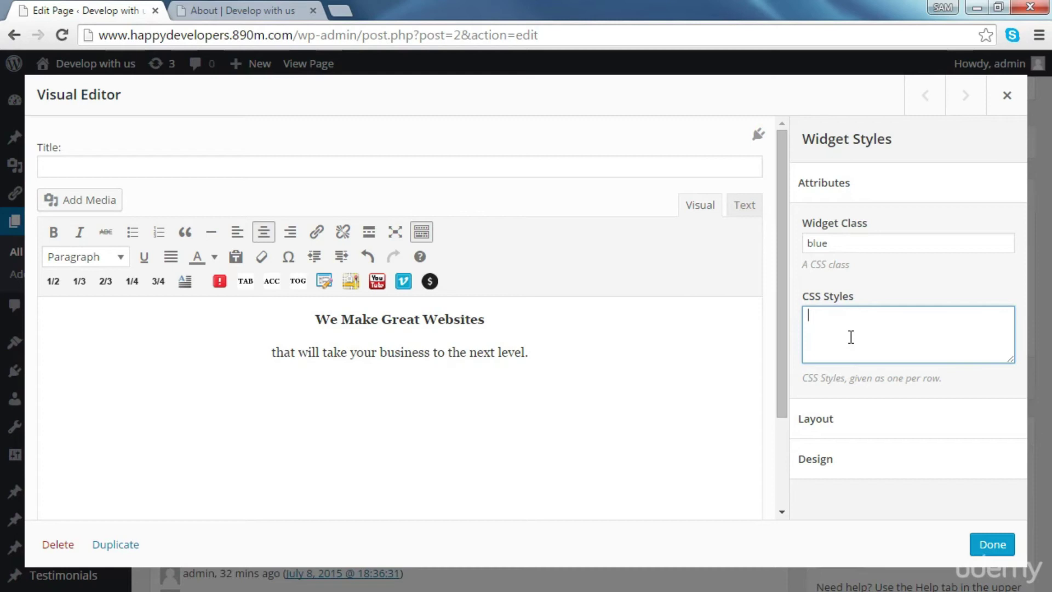
type("background-color:")
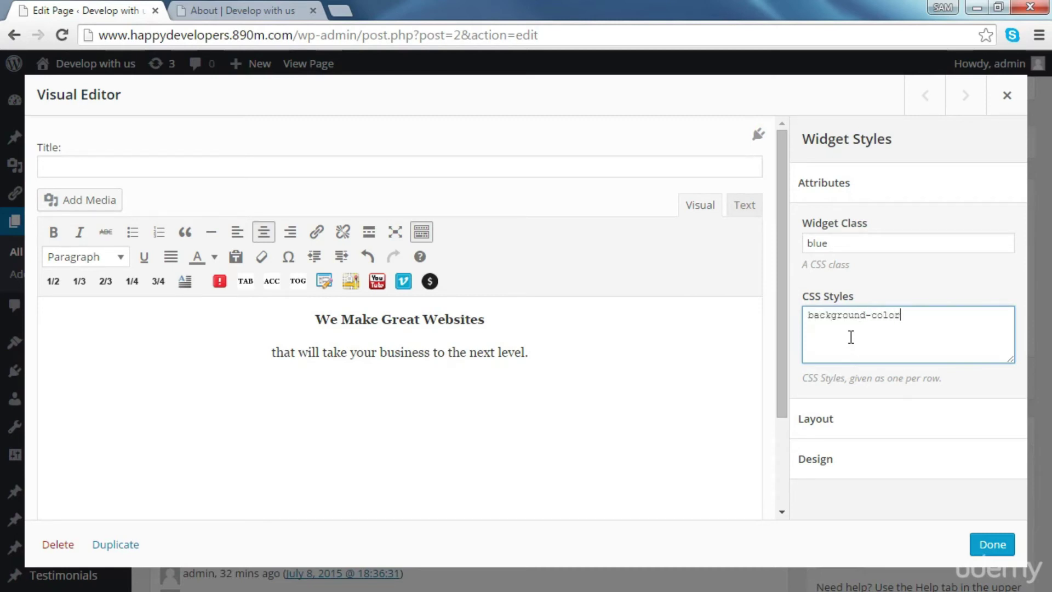
type(";")
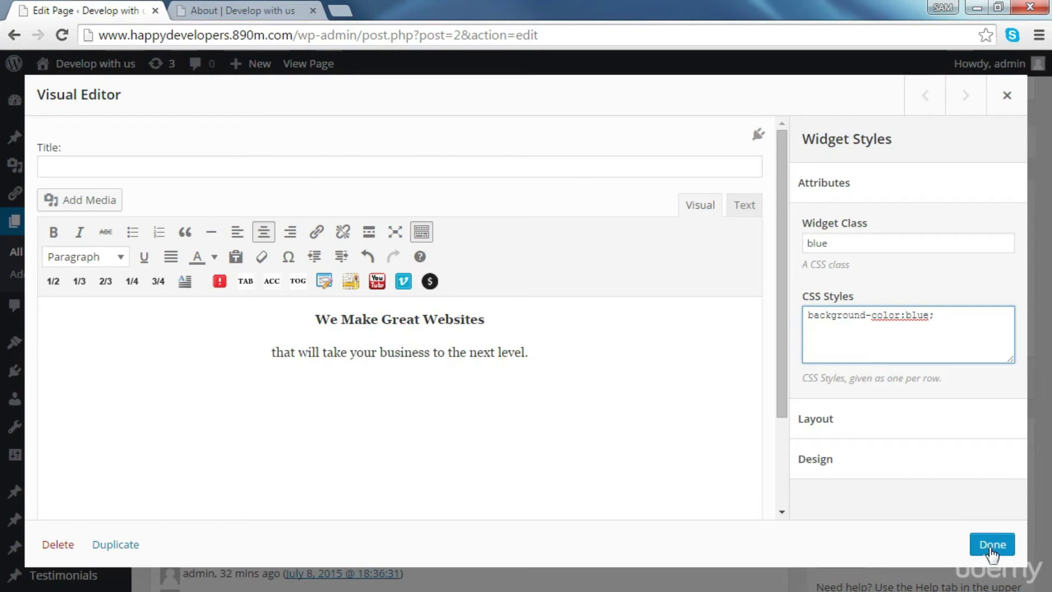
Set the widget's layout padding to 10 px.
left_click(841, 420)
scroll(842, 419, "down", 1)
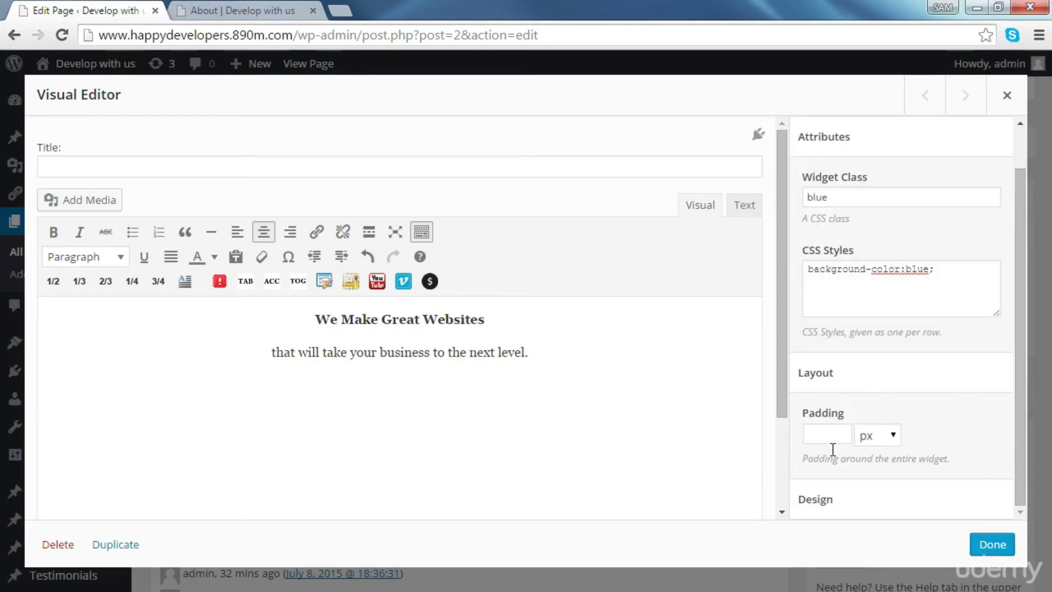
left_click(837, 439)
Examine the widget's design settings, including the background image display options.
left_click(825, 501)
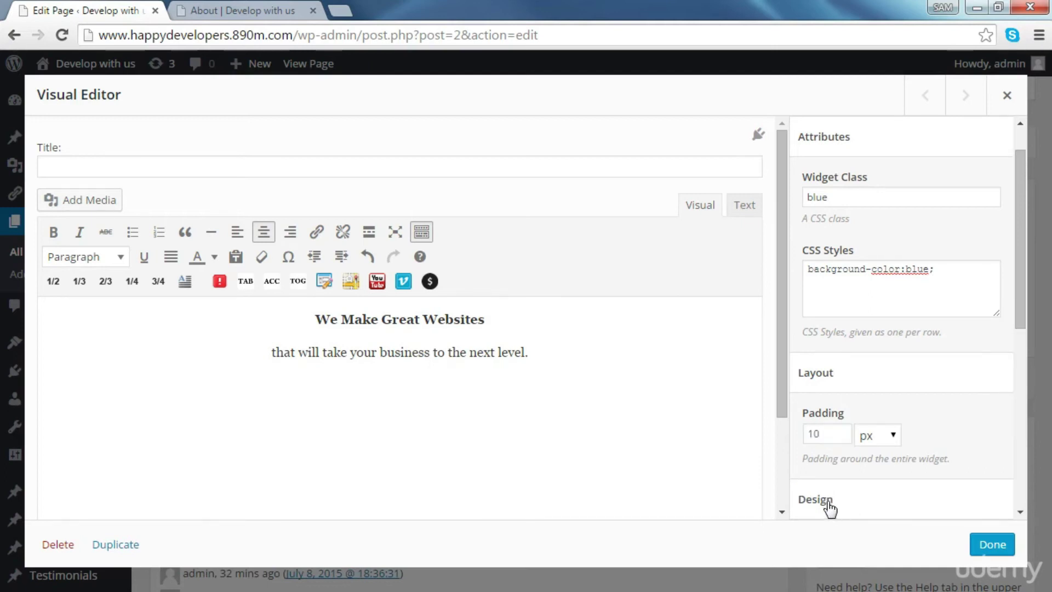
left_click_drag(1024, 262, 998, 452)
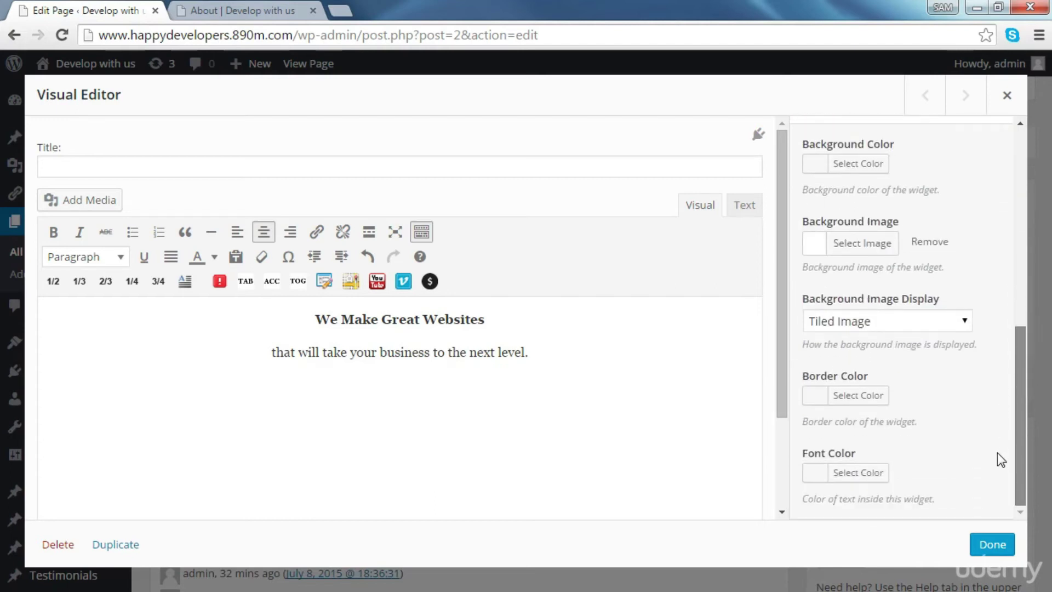
left_click_drag(1025, 381, 1017, 183)
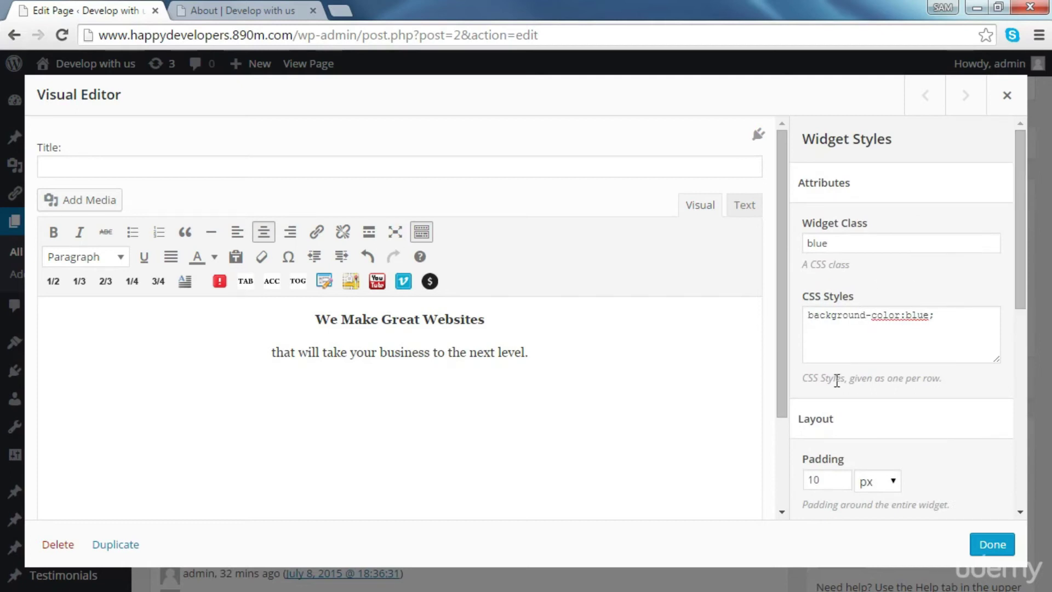
left_click_drag(1022, 241, 1005, 423)
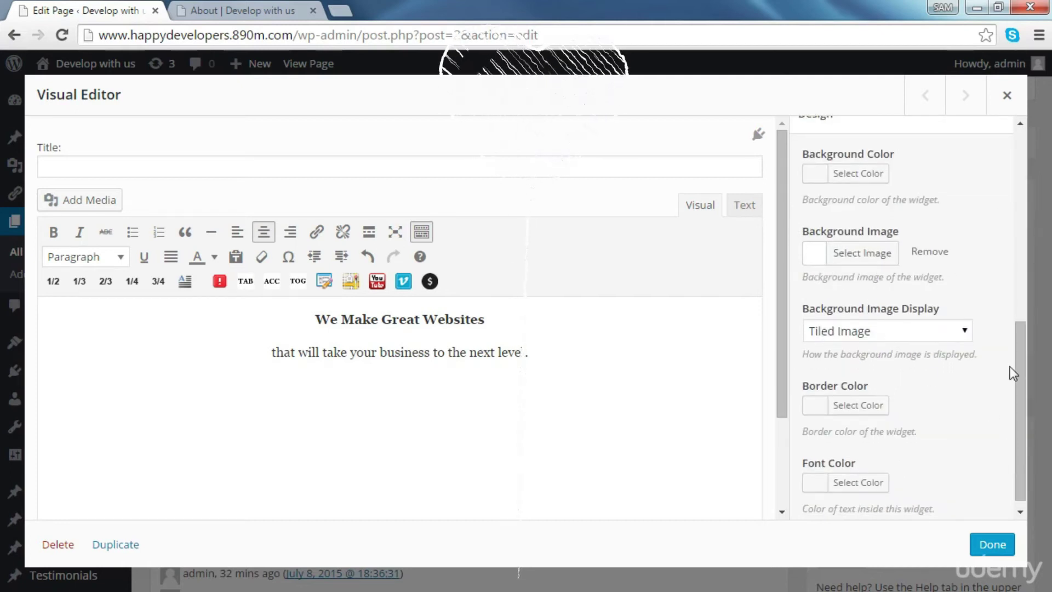
left_click_drag(1024, 353, 1025, 369)
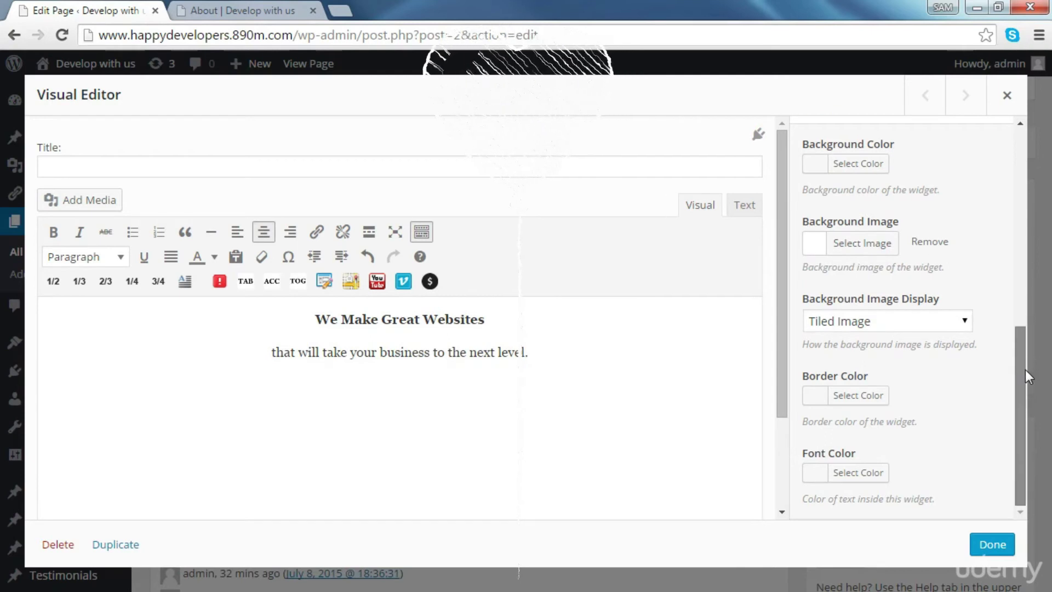
left_click(958, 323)
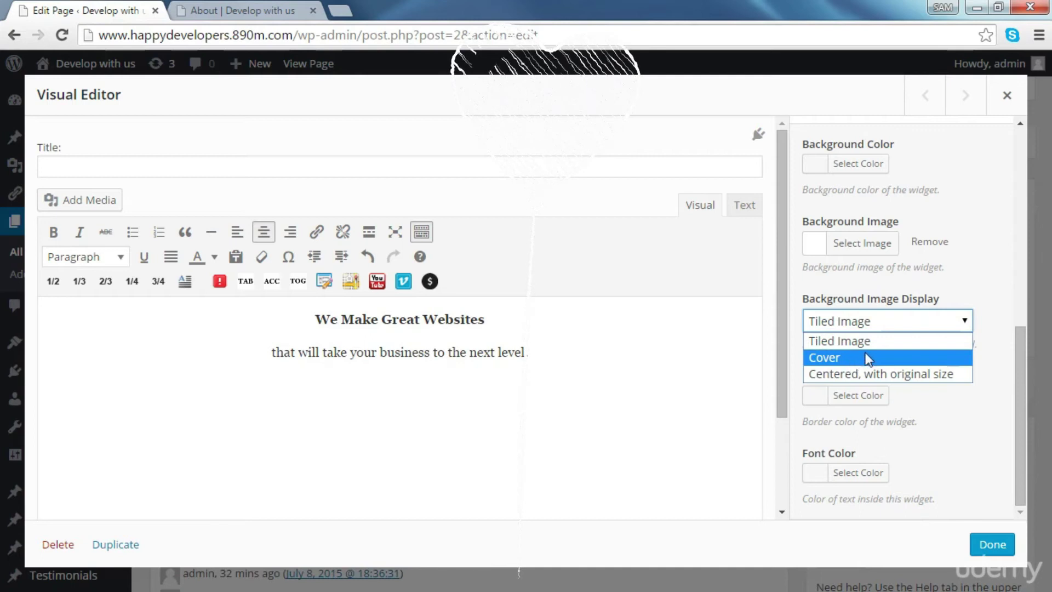
left_click(883, 321)
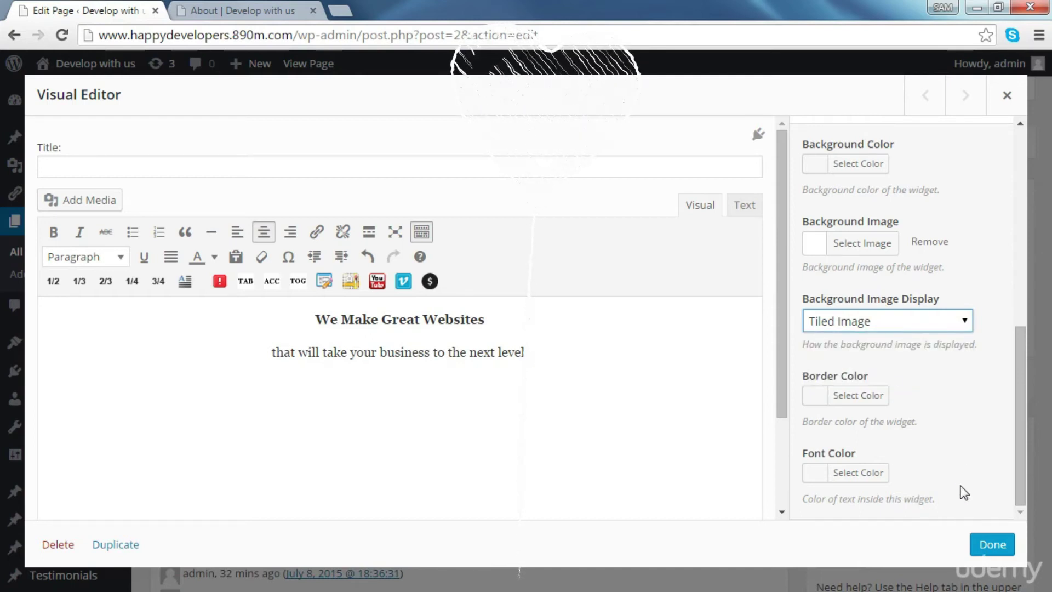
Finish editing the widget, update the About page and reload the live page to check the styling.
left_click(986, 552)
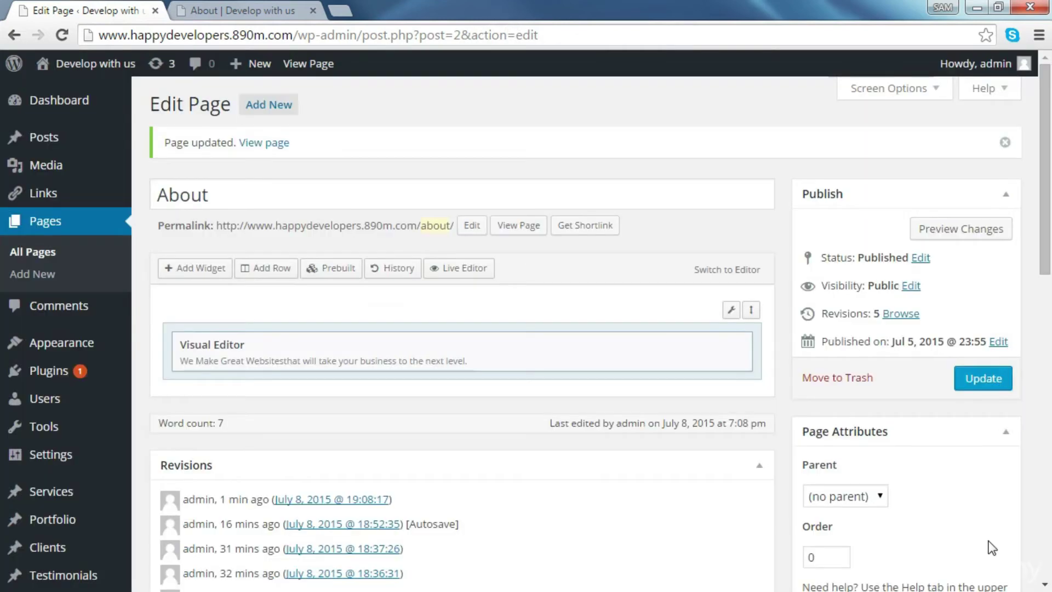
left_click(981, 375)
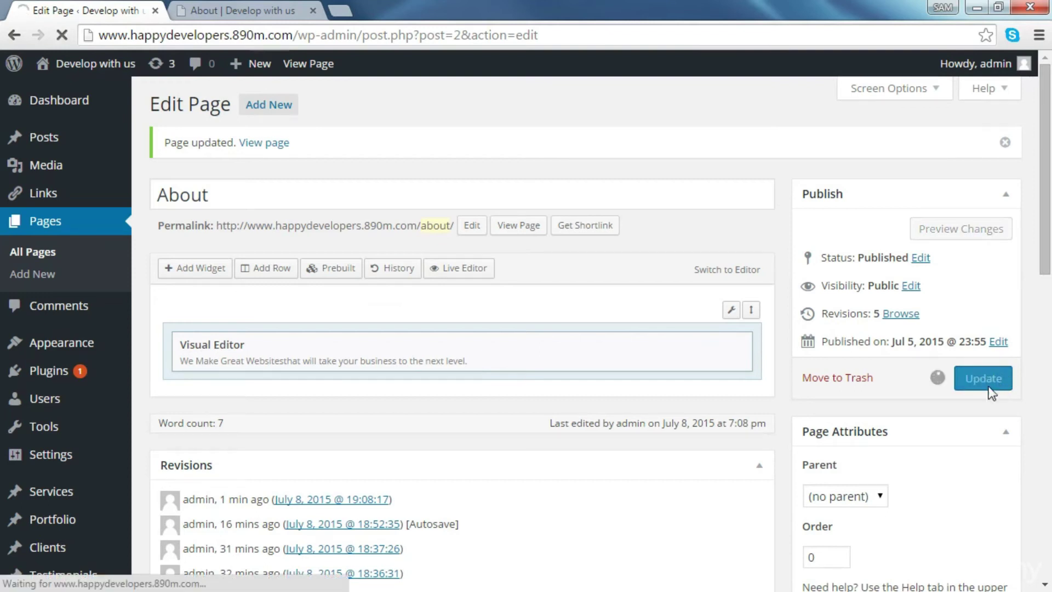
left_click(218, 9)
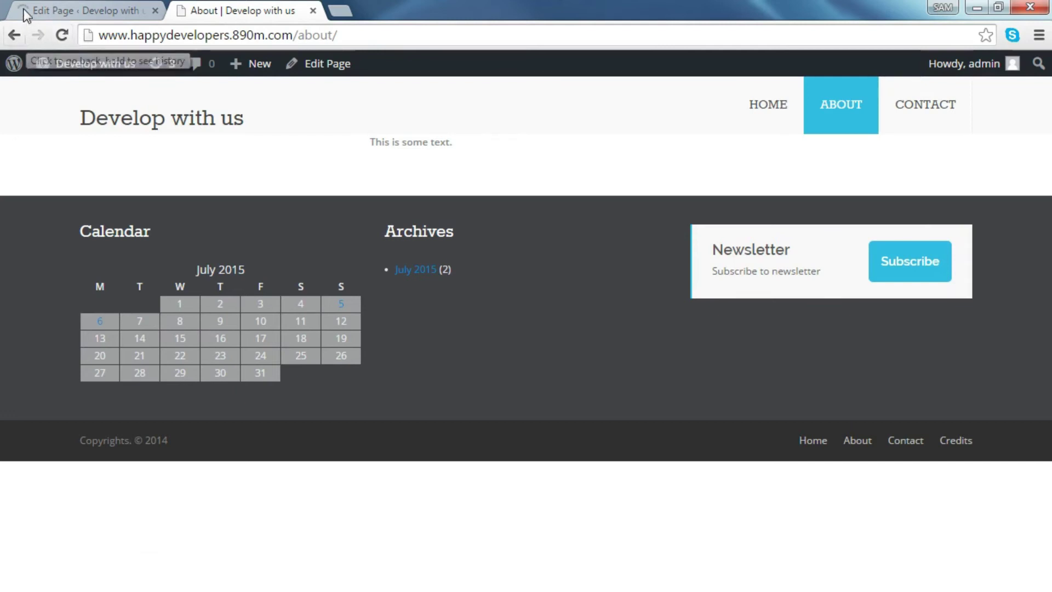
left_click(60, 37)
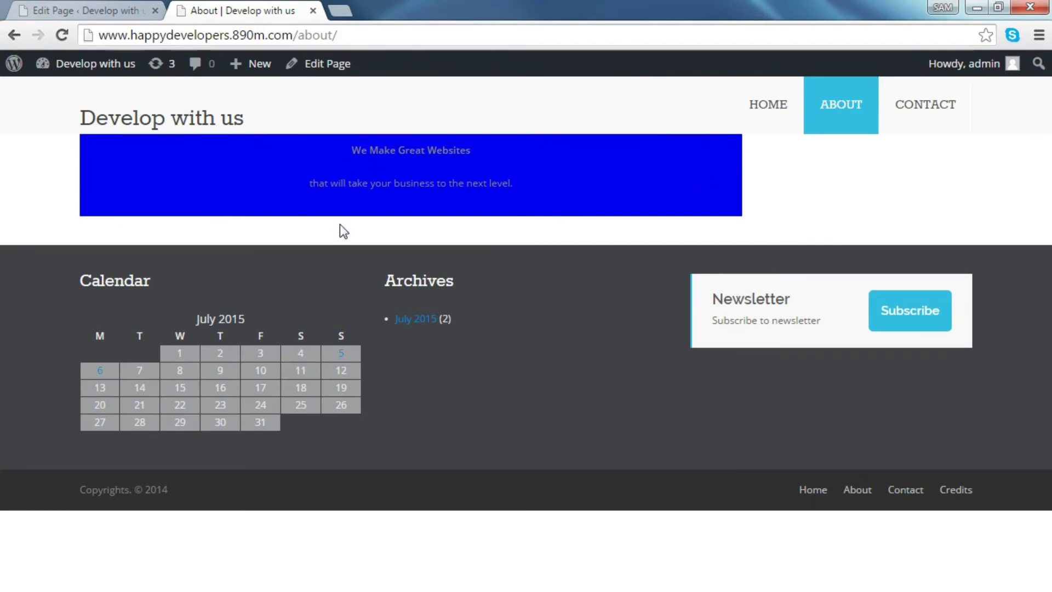
Reopen the Visual Editor widget from the page editor and clear its widget class and CSS styles.
left_click(87, 6)
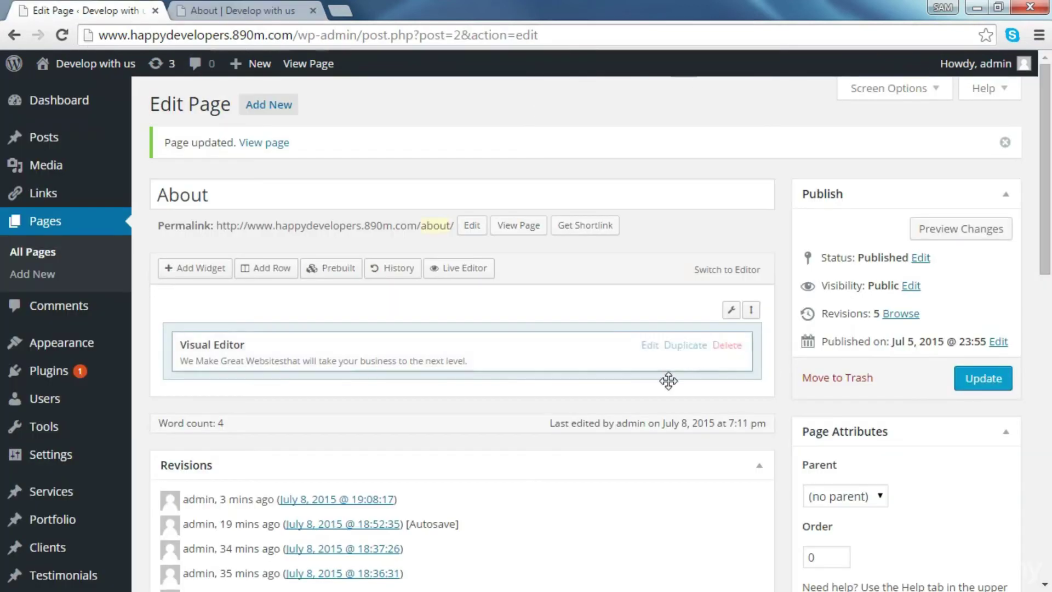
left_click(650, 345)
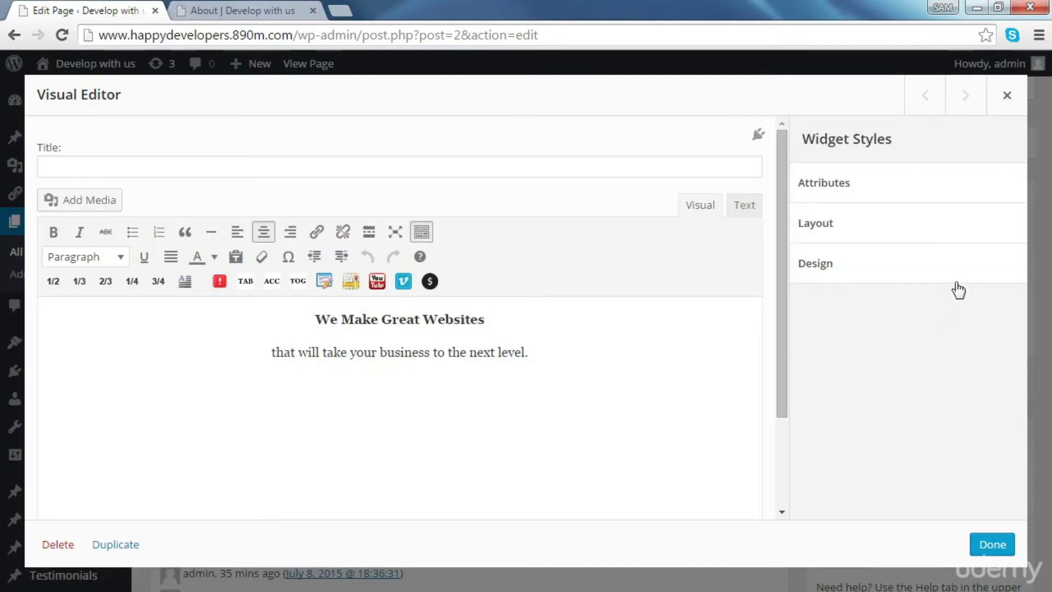
left_click(839, 183)
left_click(844, 249)
double_click(844, 250)
key("BackSpace")
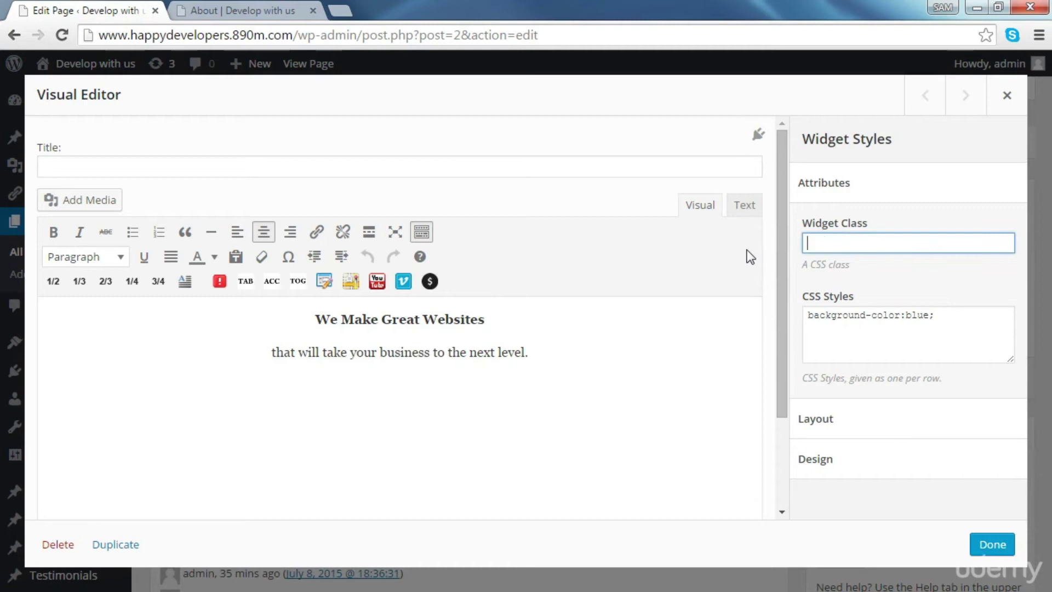
left_click_drag(977, 328, 771, 299)
key("BackSpace")
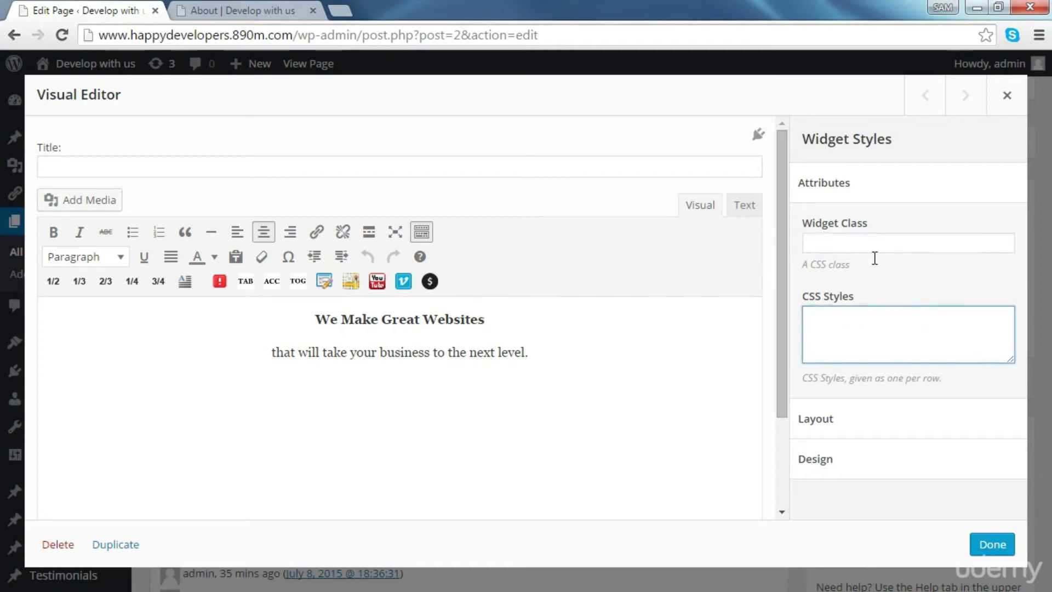
Choose the wooden pier photo from the media library as the widget's background image.
left_click(846, 198)
left_click(831, 230)
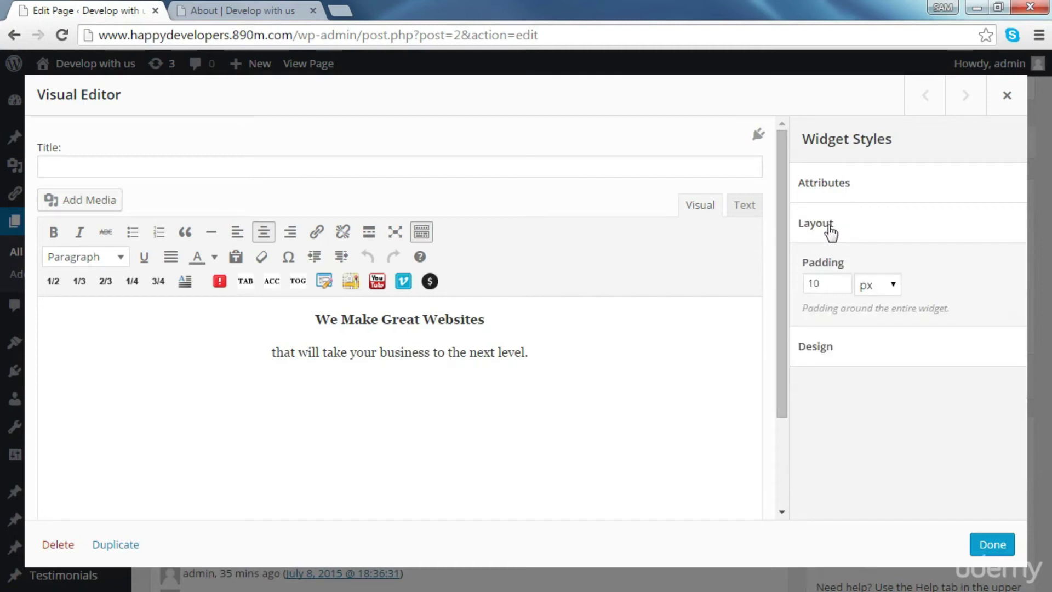
left_click(829, 227)
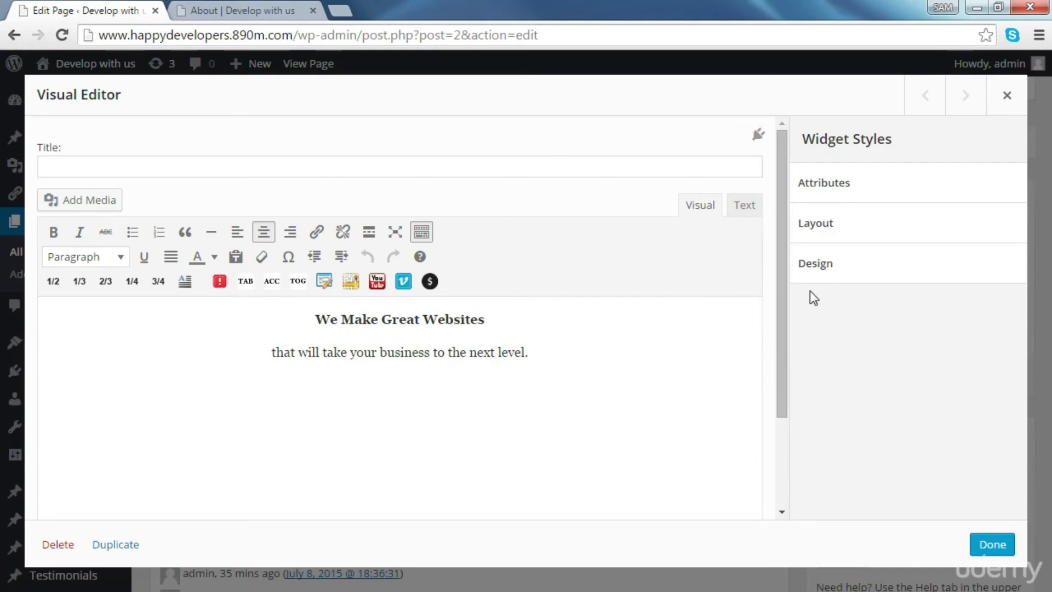
left_click(837, 270)
scroll(857, 412, "down", 1)
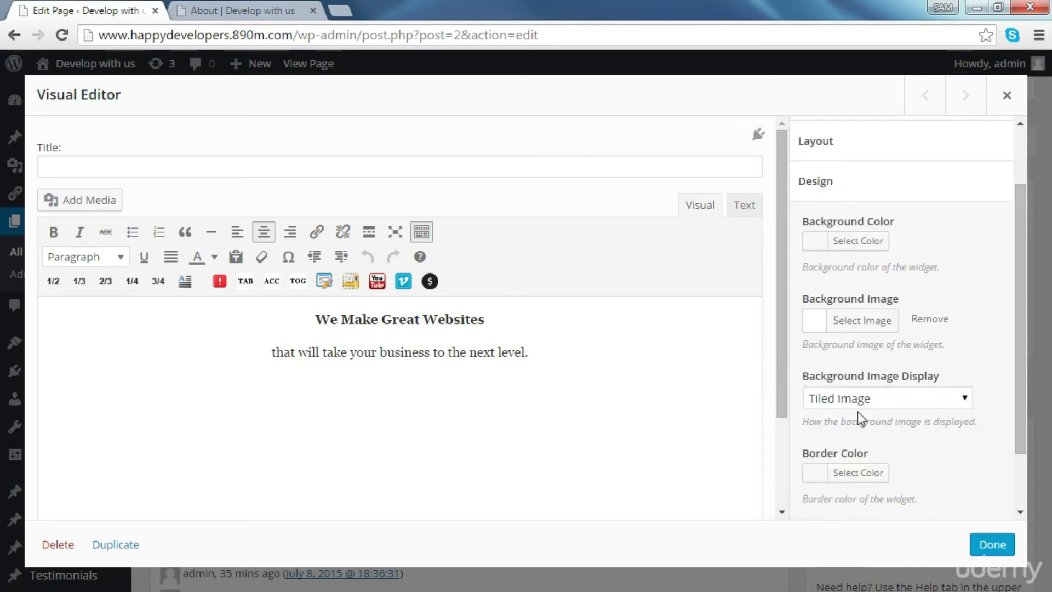
scroll(858, 412, "down", 2)
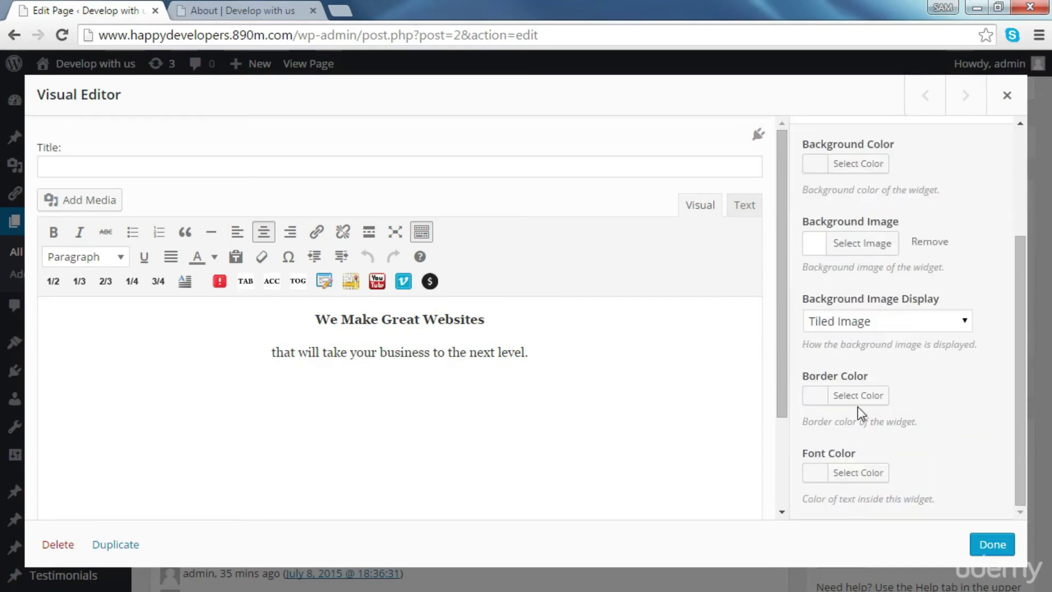
left_click(828, 251)
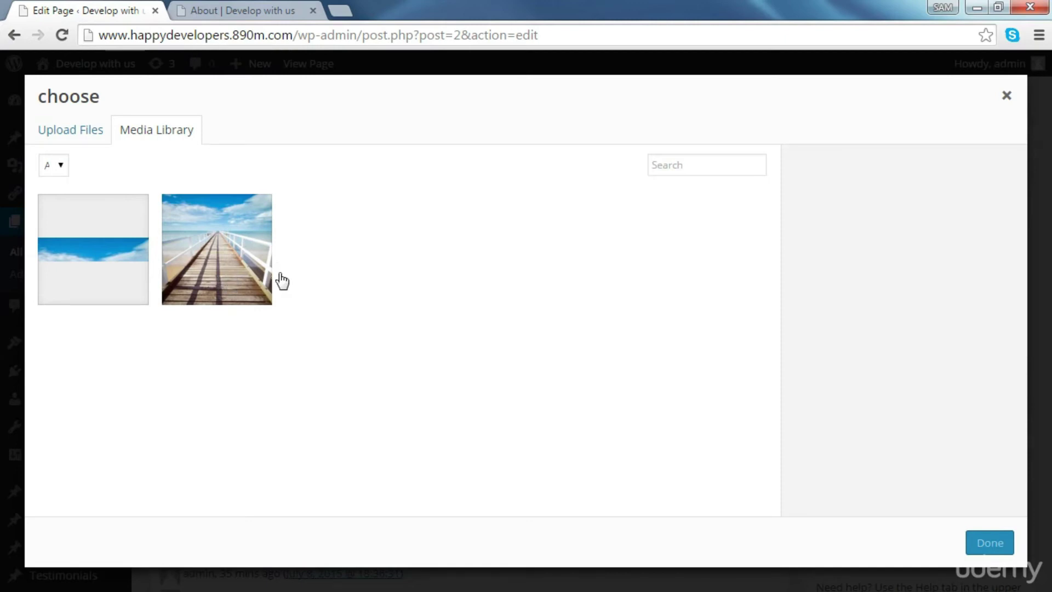
left_click(222, 226)
left_click(987, 542)
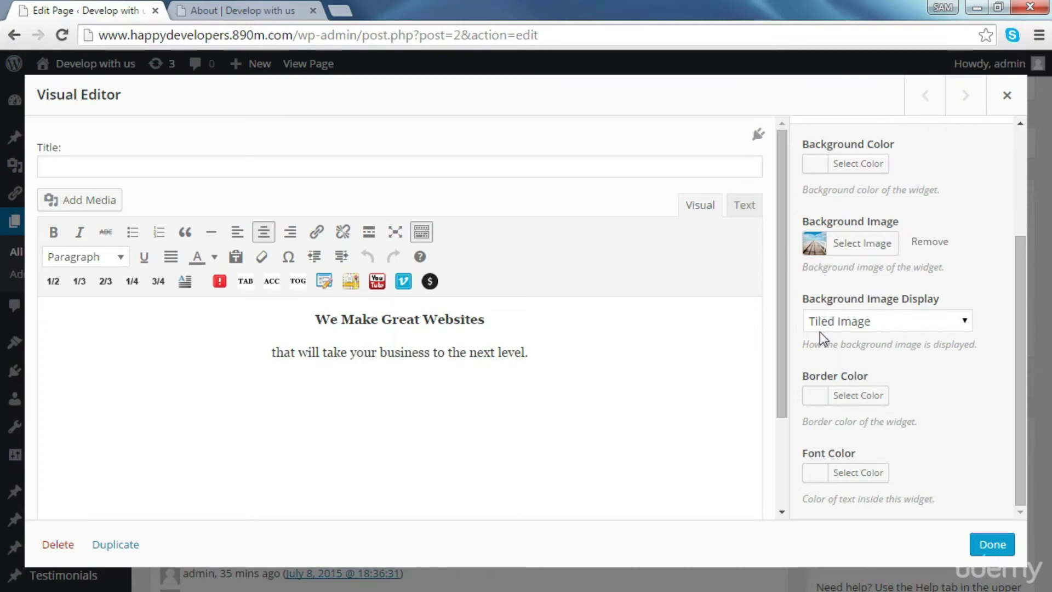
Set the widget's background image display to Cover and finish editing the widget.
left_click(886, 328)
left_click(841, 359)
left_click(1004, 548)
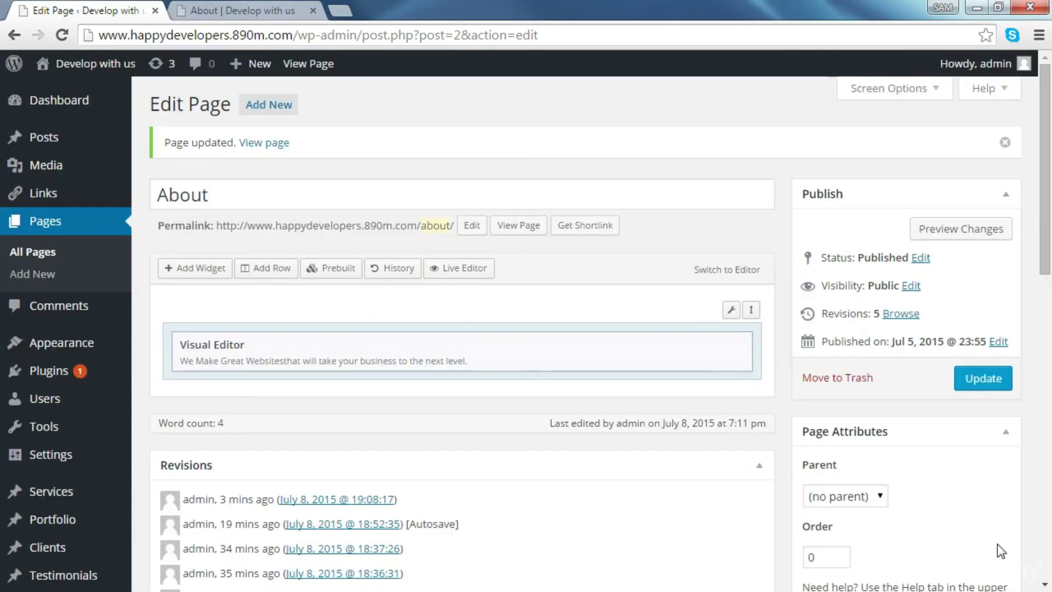
Update the About page and reload the live page to check the widget's background image.
left_click(255, 3)
left_click(87, 10)
left_click(988, 383)
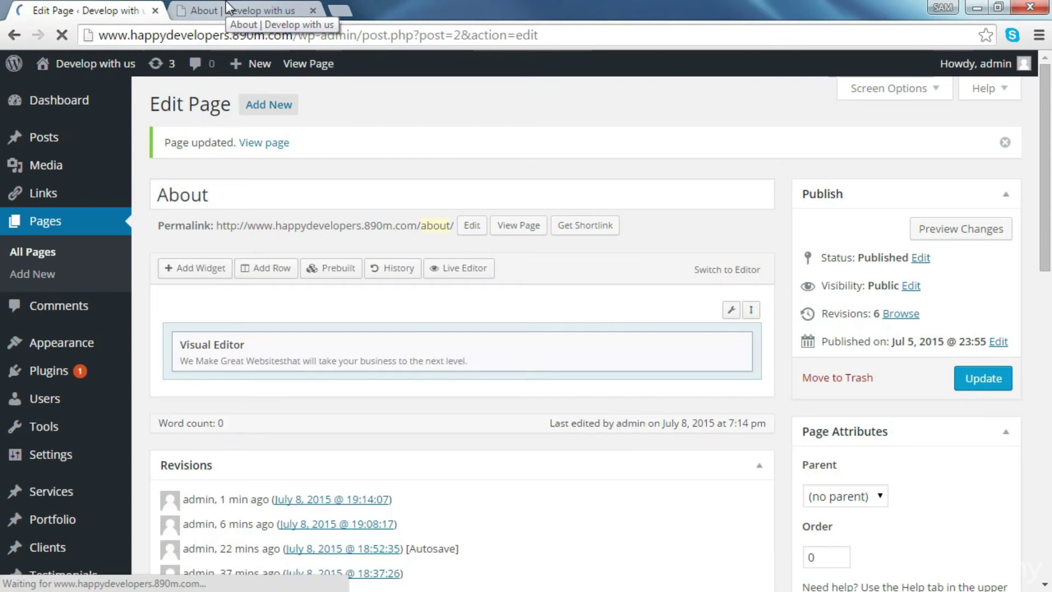
left_click(225, 2)
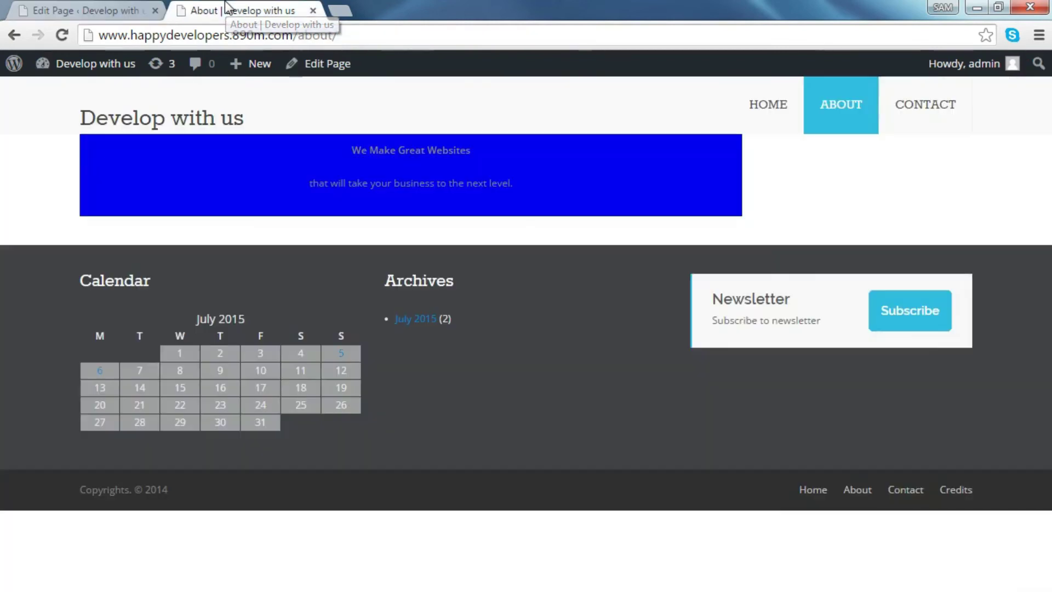
left_click(61, 36)
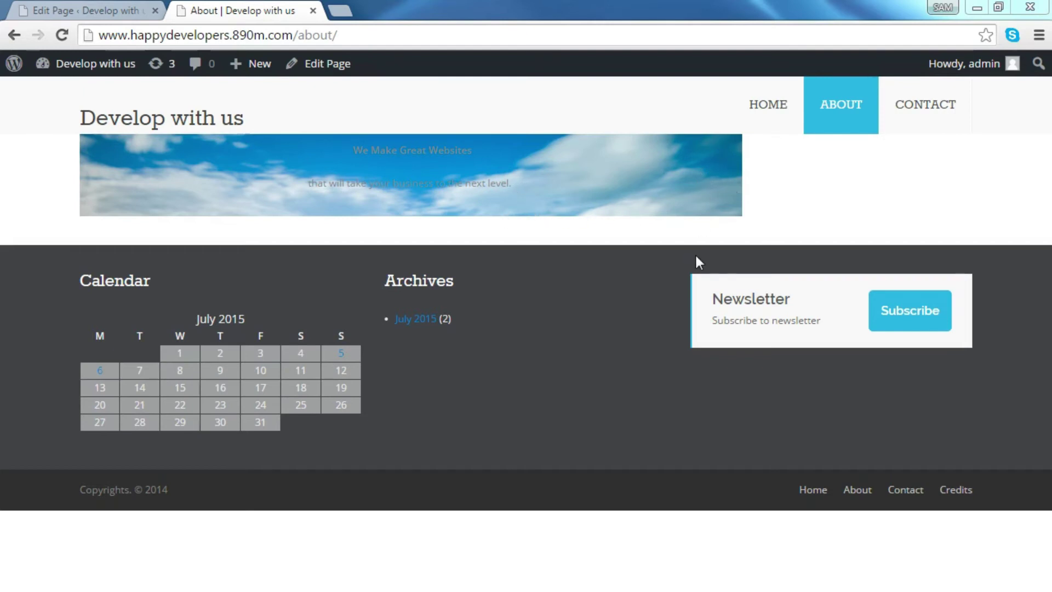
Reopen the Visual Editor widget, add two blank lines after "that will take your business to the next level." and finish editing.
left_click(88, 9)
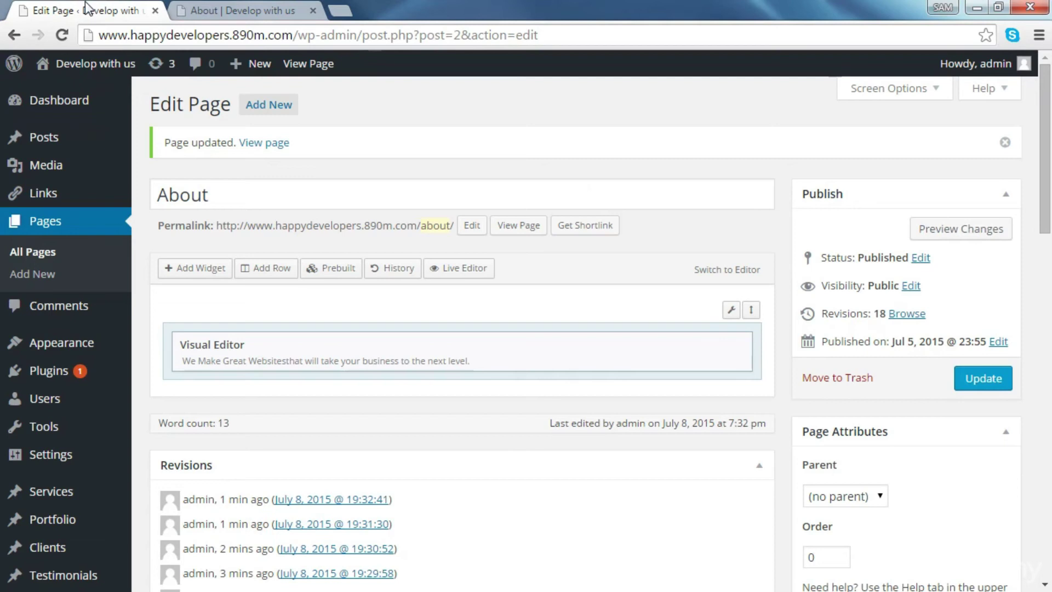
left_click(667, 346)
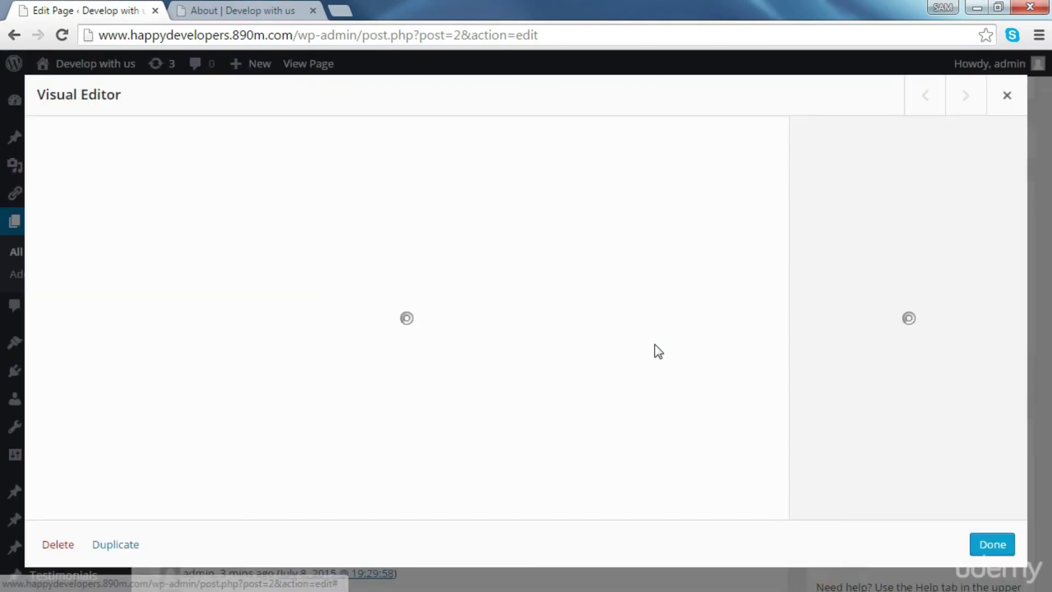
left_click(538, 356)
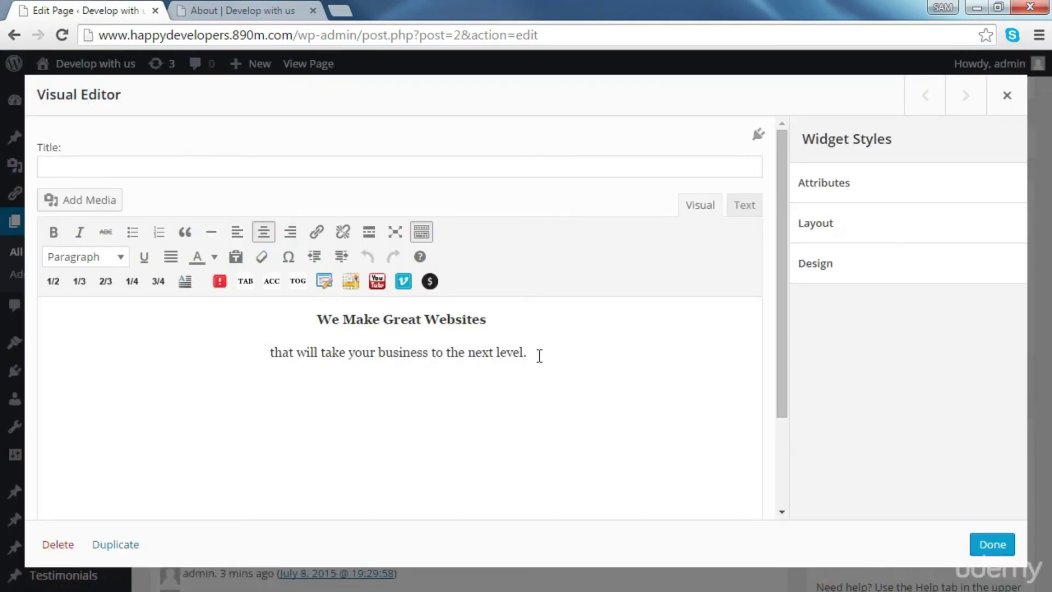
key("Return")
key("Return")
left_click(992, 545)
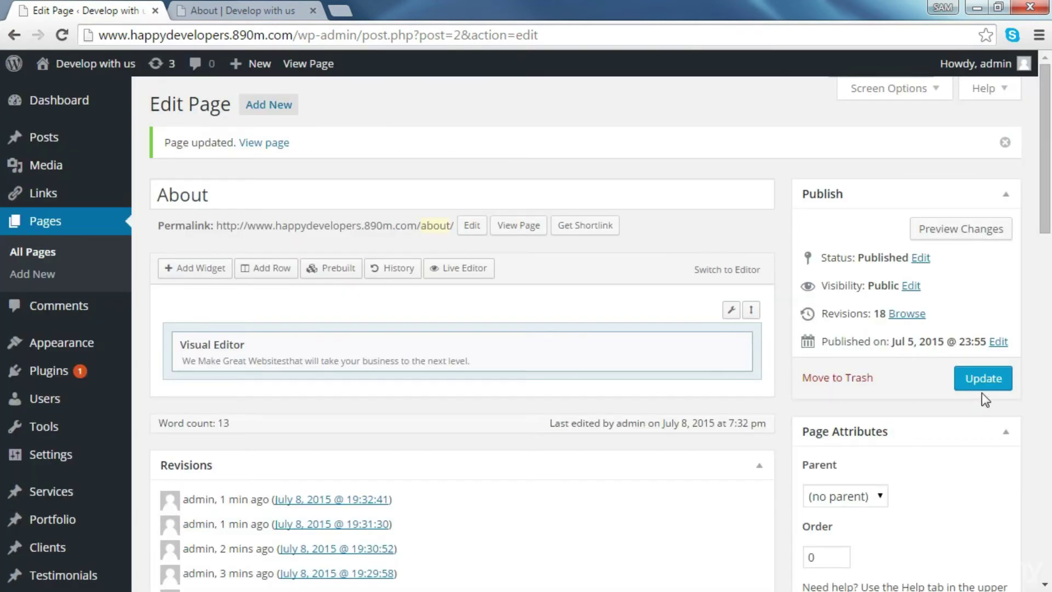
Update the About page and reload the live page to check the blank lines added to the widget.
left_click(983, 388)
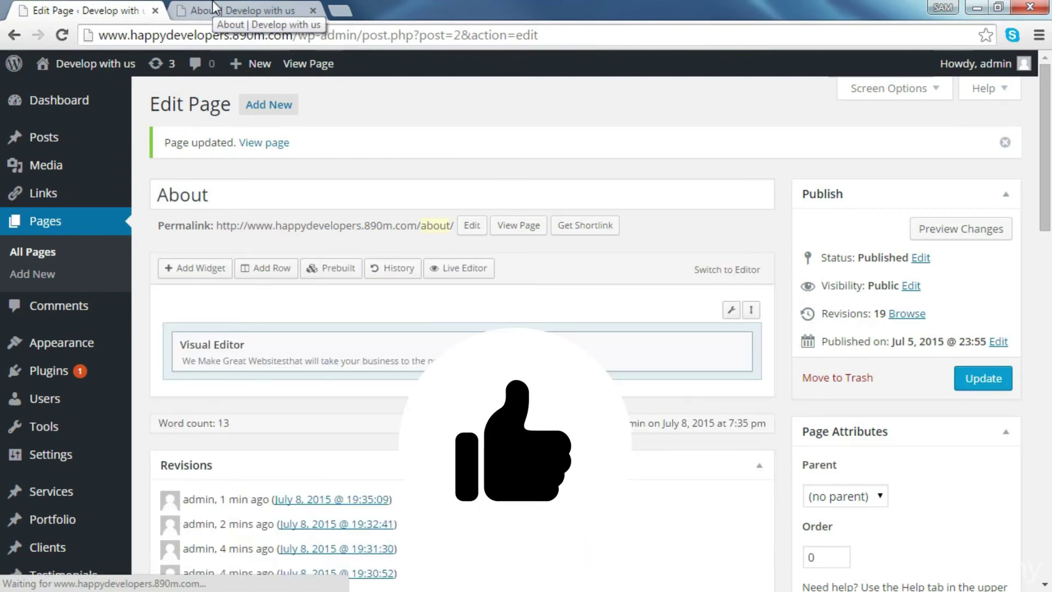
left_click(214, 9)
left_click(62, 34)
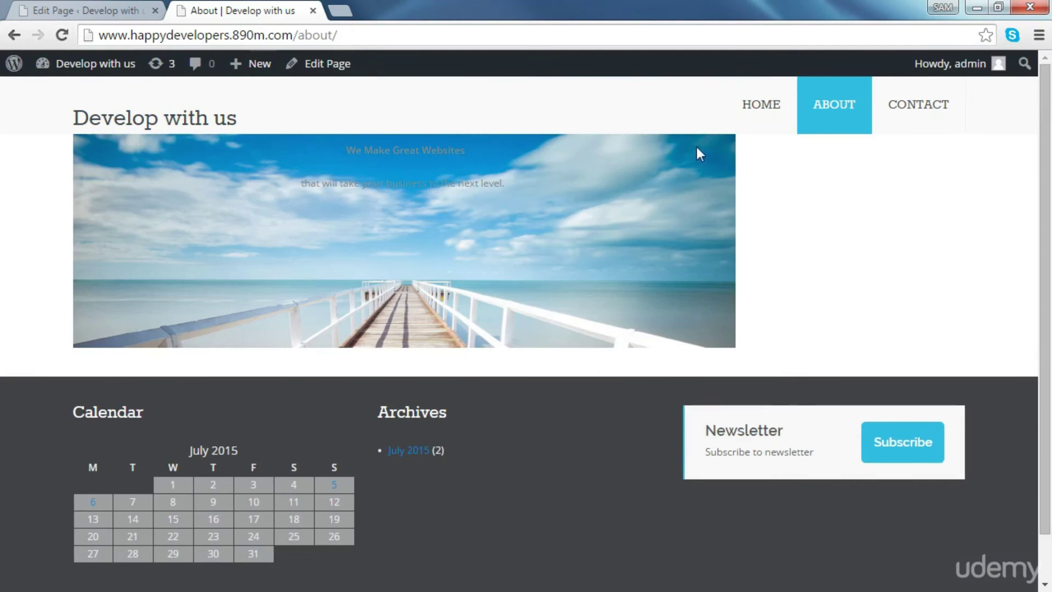
Reopen the Visual Editor widget and remove its background image in the design styles.
left_click(60, 10)
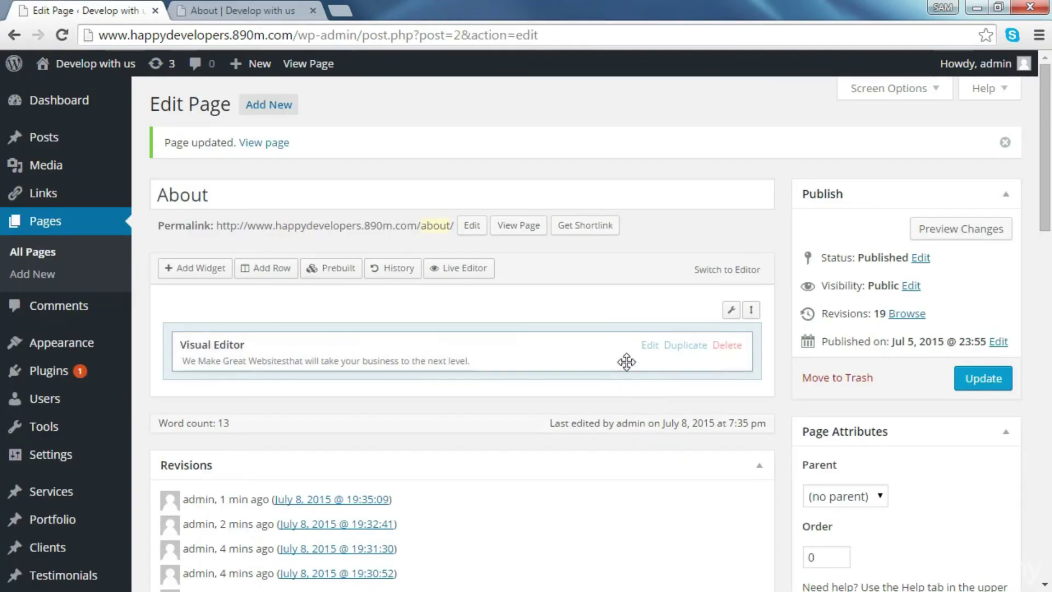
left_click(649, 344)
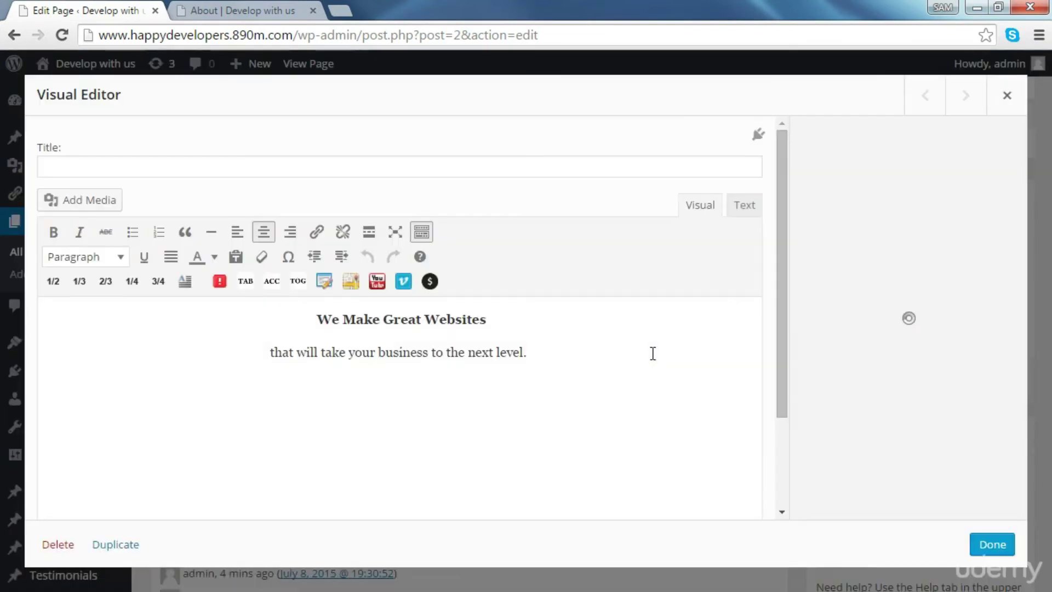
left_click(860, 272)
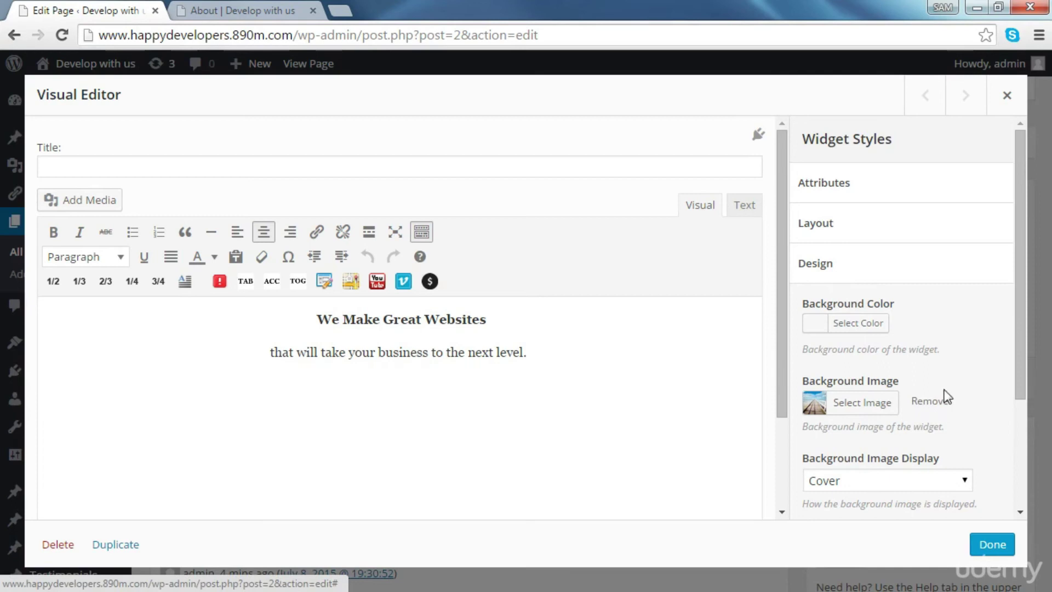
left_click(935, 403)
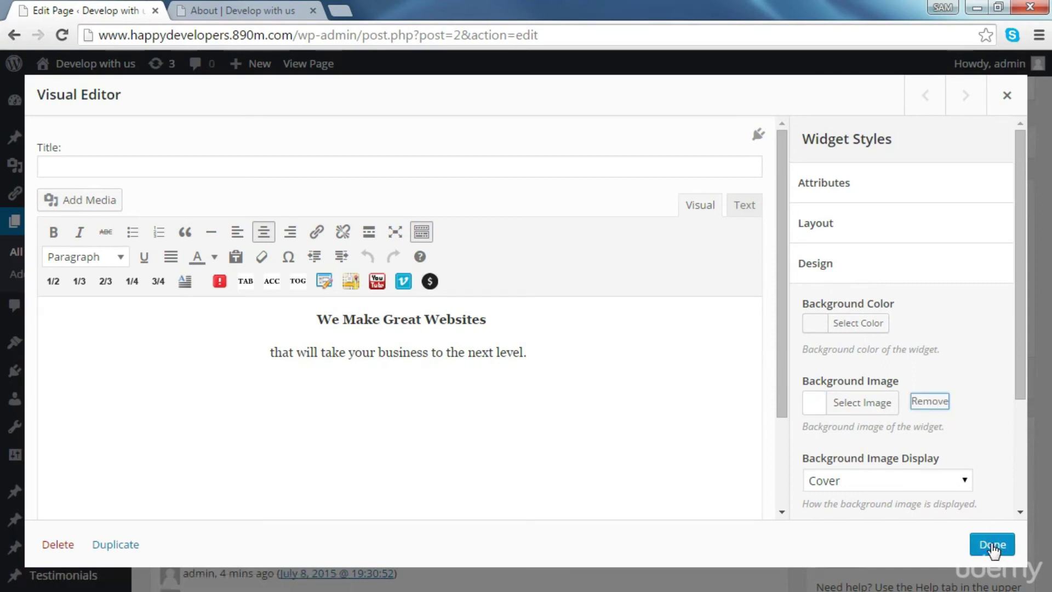
Add a blank line above "We Make Great Websites", delete the blank lines after the last sentence and finish editing the widget.
left_click(327, 330)
key("Return")
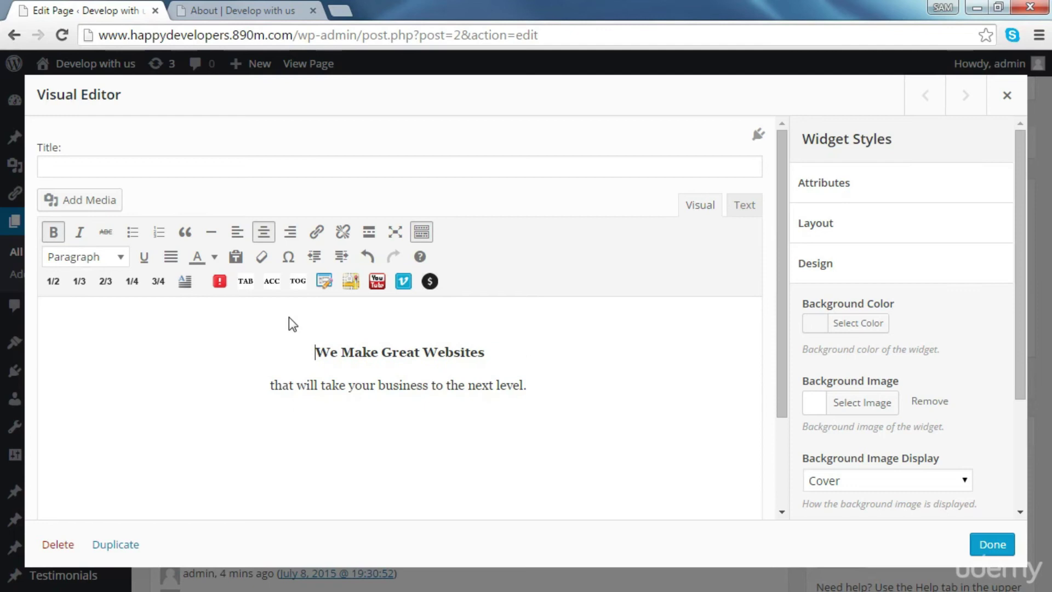
left_click(549, 392)
left_click_drag(548, 392, 549, 551)
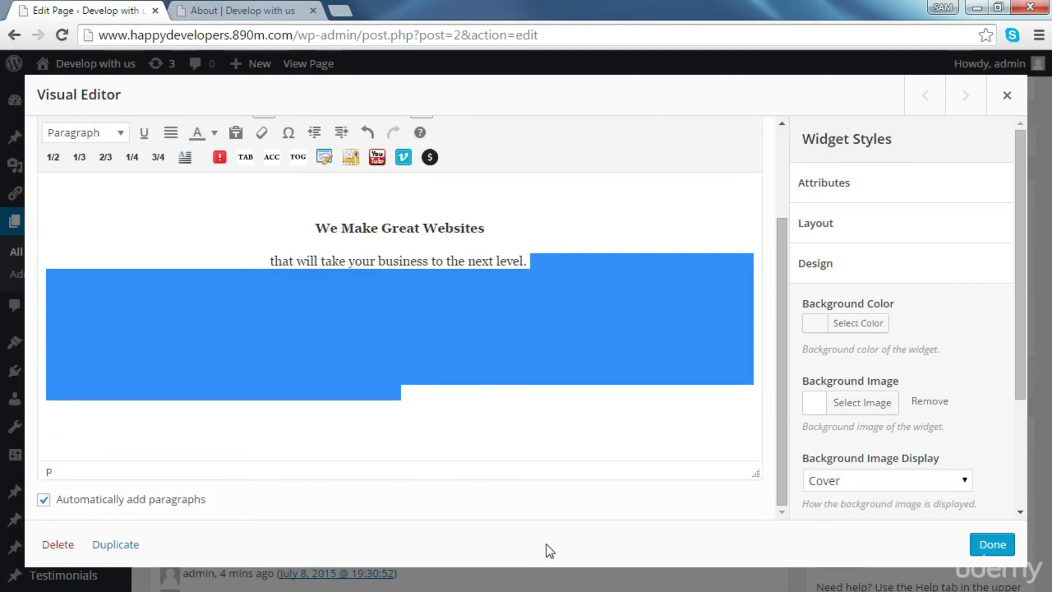
key("BackSpace")
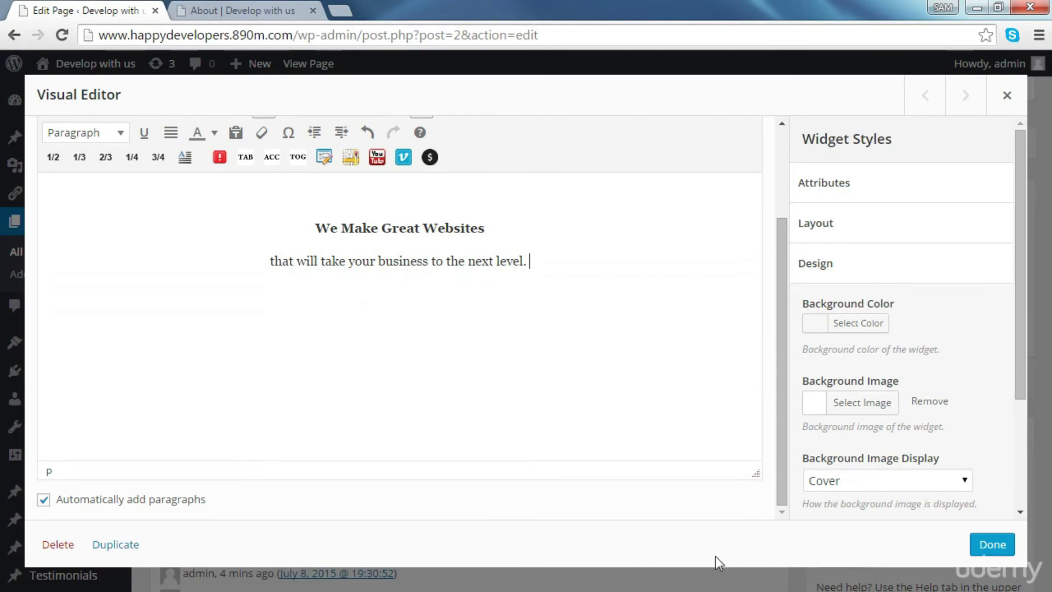
left_click(986, 545)
Update the About page and reload the live page to check the text without the background image.
left_click(981, 378)
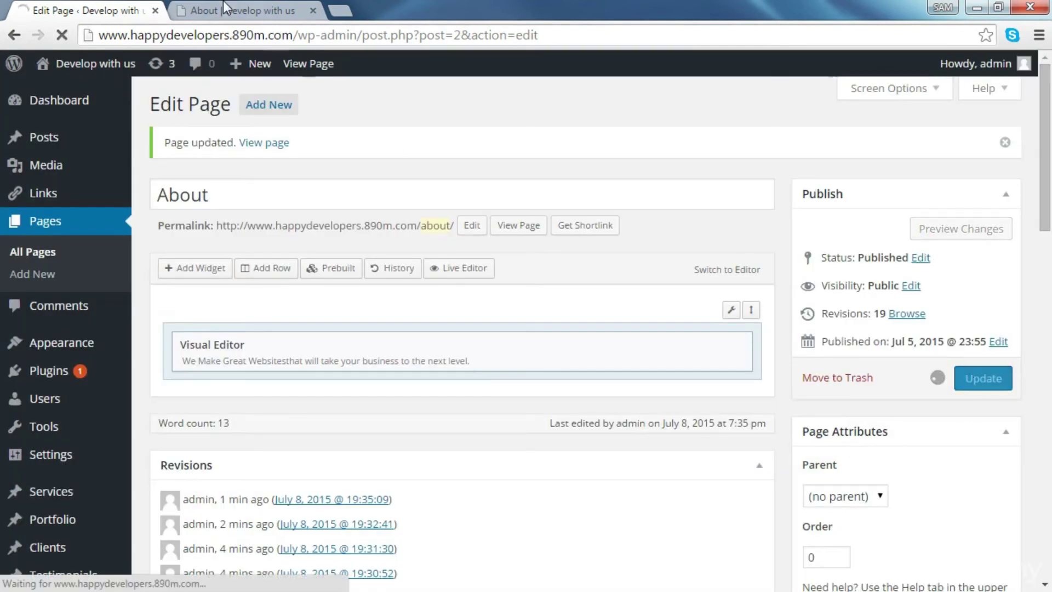
left_click(241, 11)
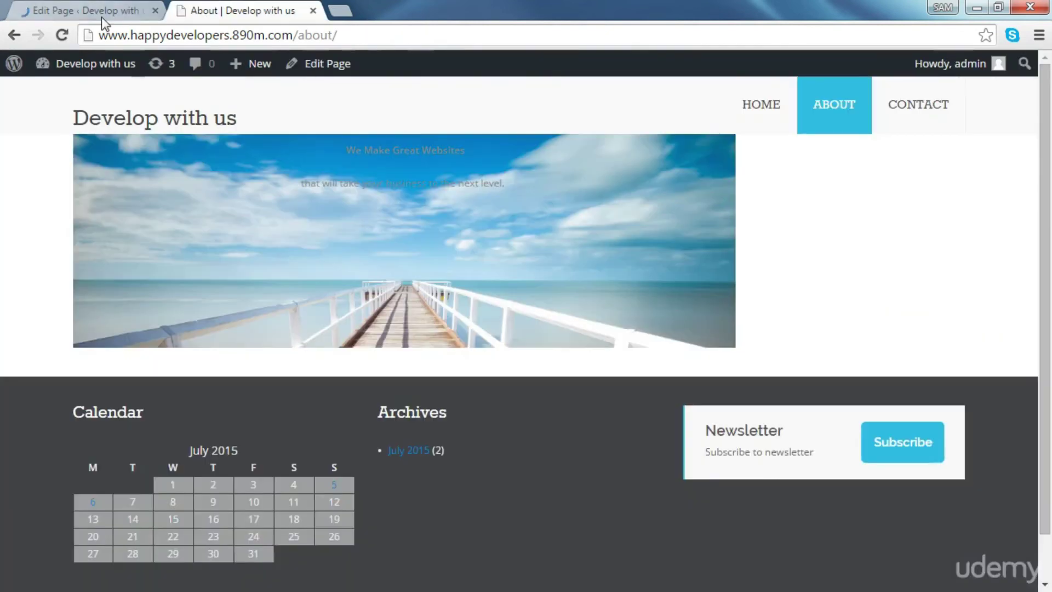
left_click(65, 34)
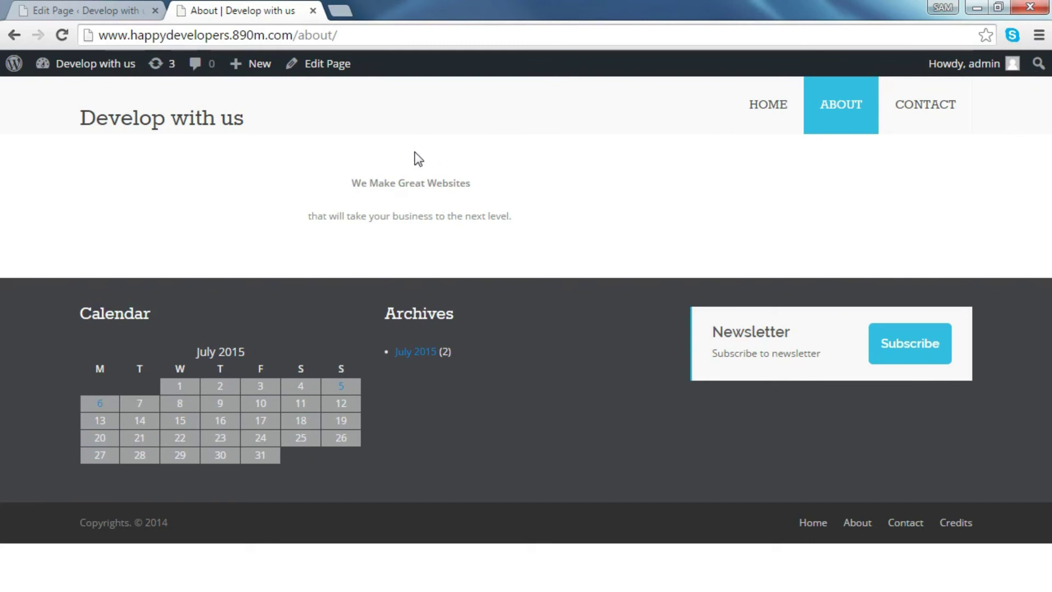
Search the plugin directory for "spacer", and install and activate the Spacer plugin.
left_click(66, 7)
left_click(45, 376)
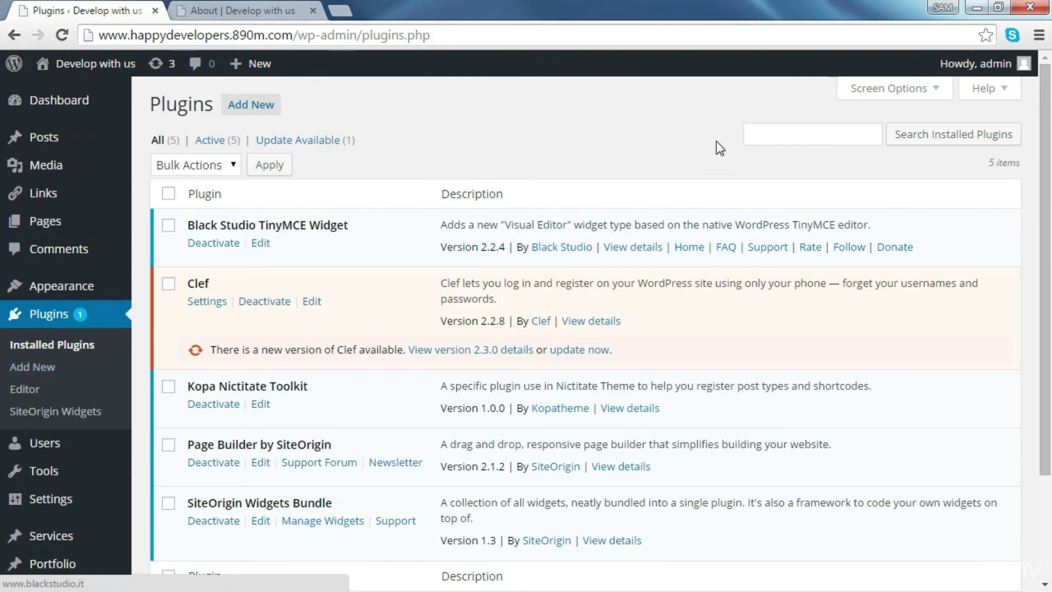
left_click(251, 105)
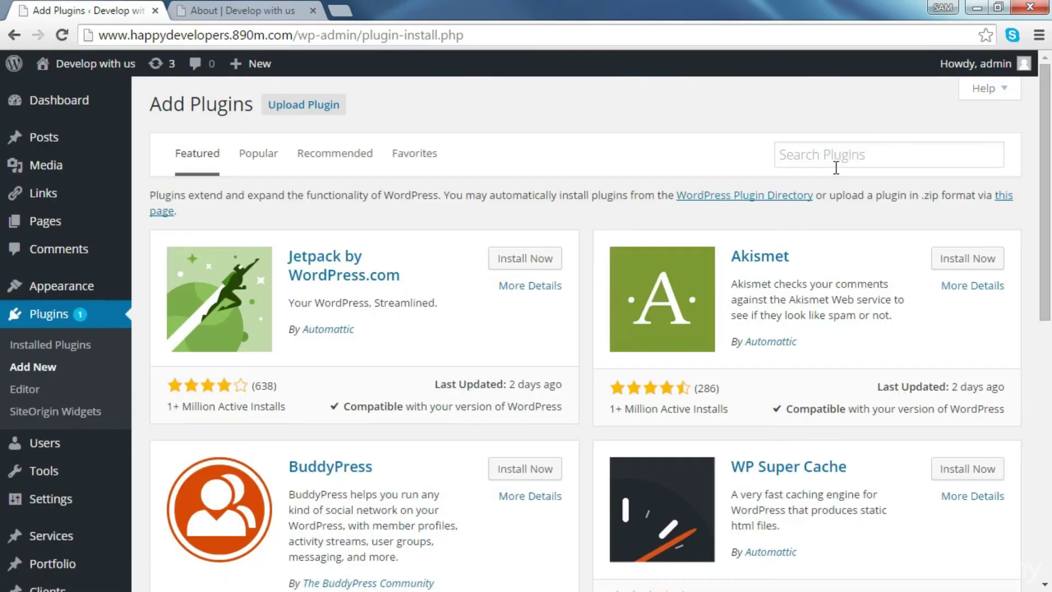
left_click(834, 166)
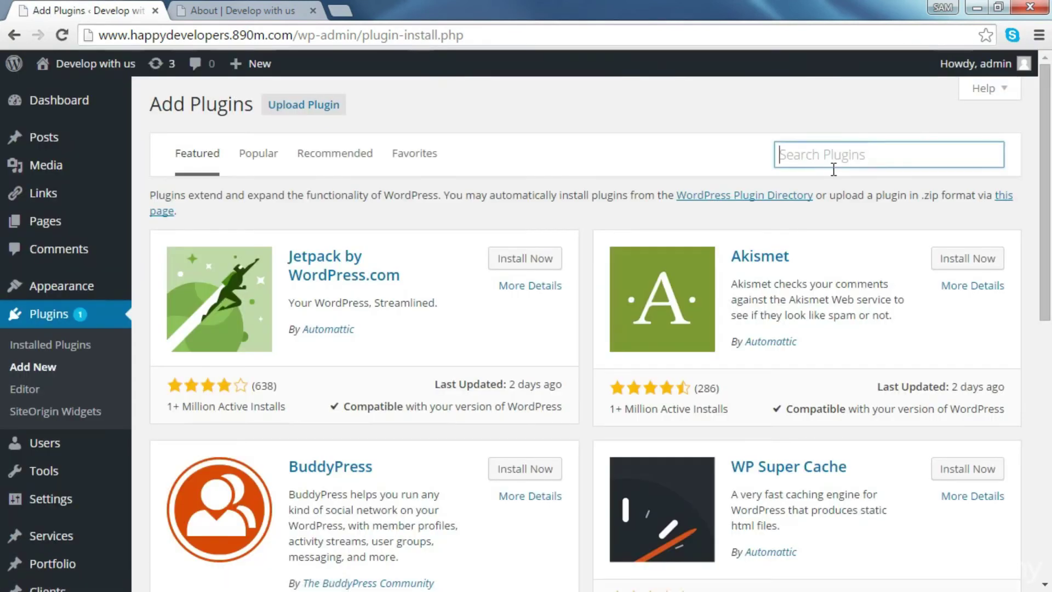
type("s[a")
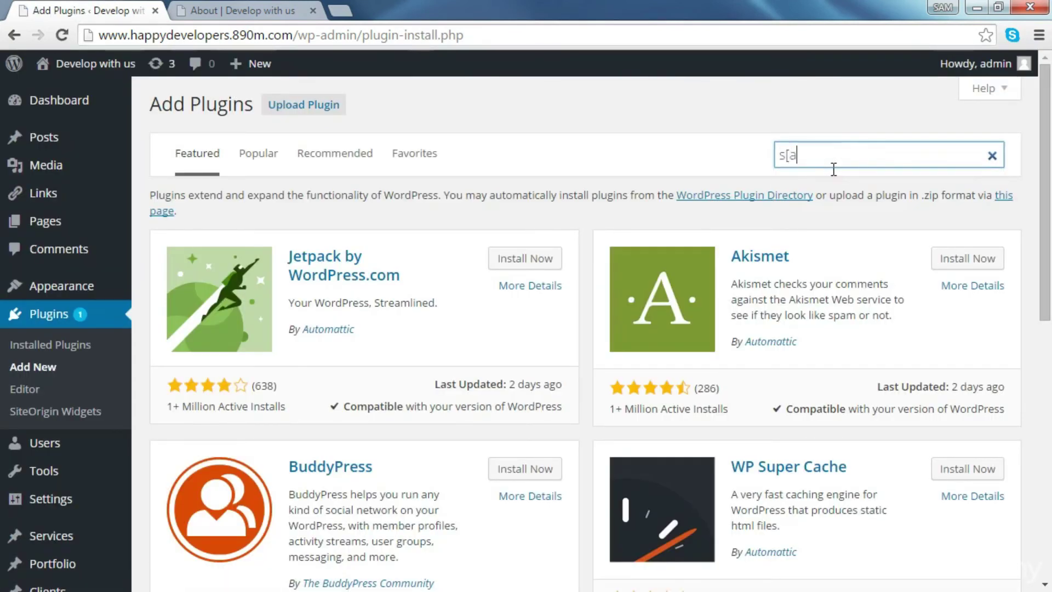
type("c")
key("BackSpace")
key("BackSpace")
type("pacer")
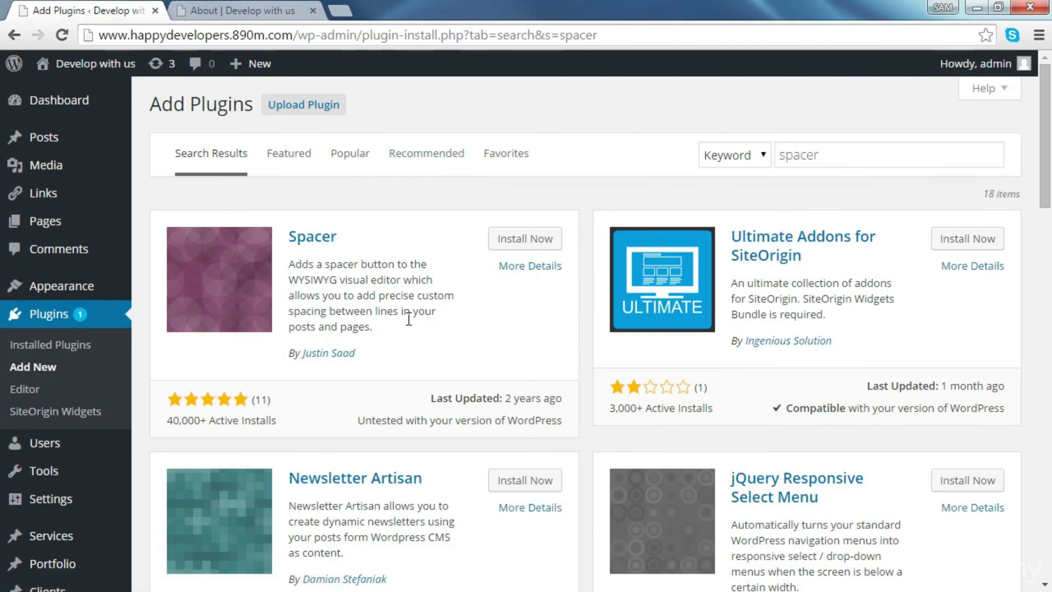
left_click(537, 240)
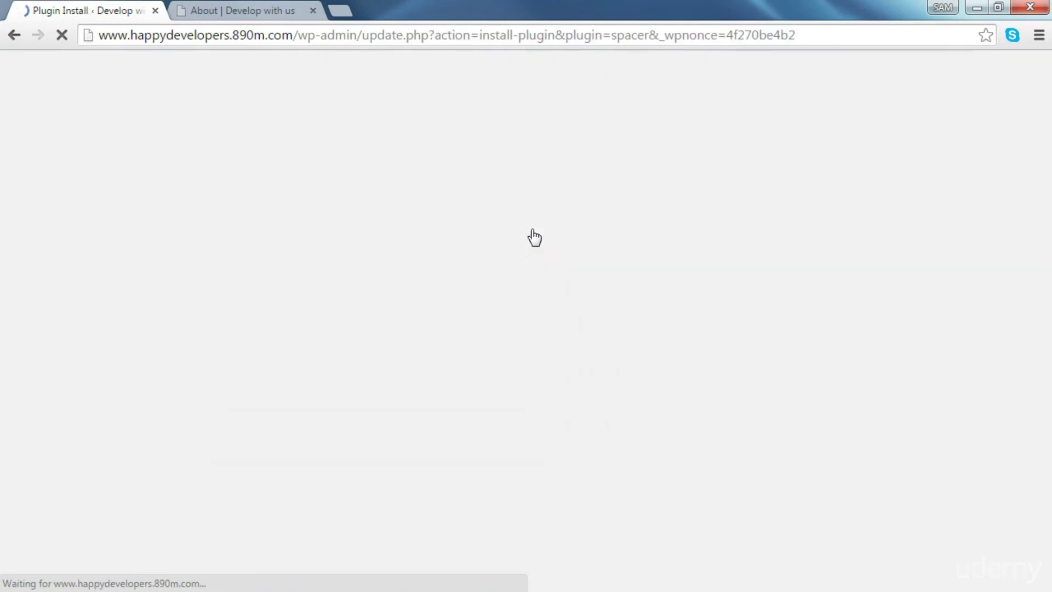
left_click(202, 249)
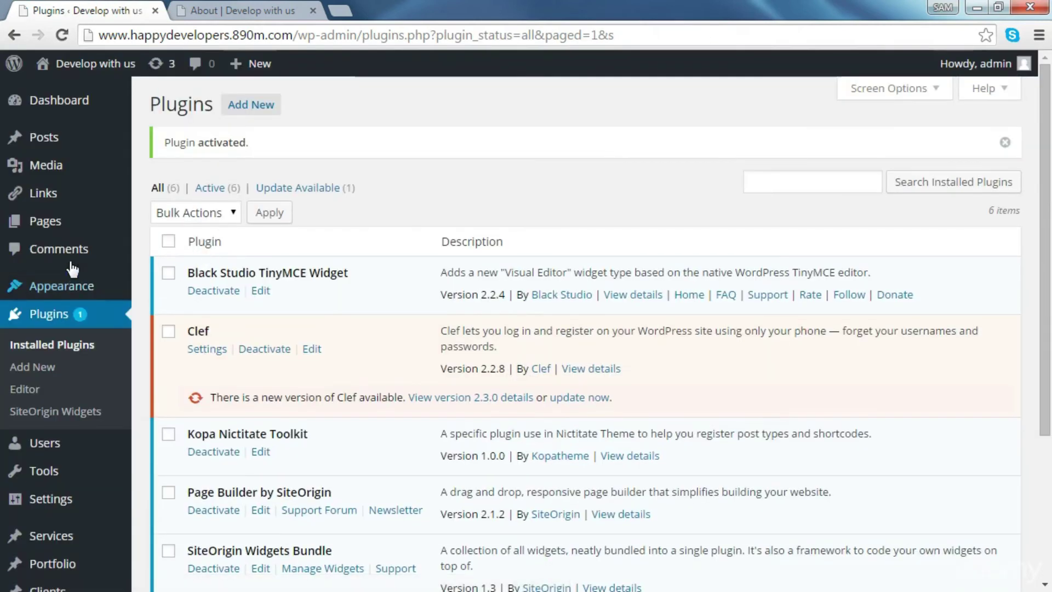
In the About page's Visual Editor widget, replace the blank line above "We Make Great Websites" with a 20px spacer on its own line.
left_click(38, 215)
left_click(206, 220)
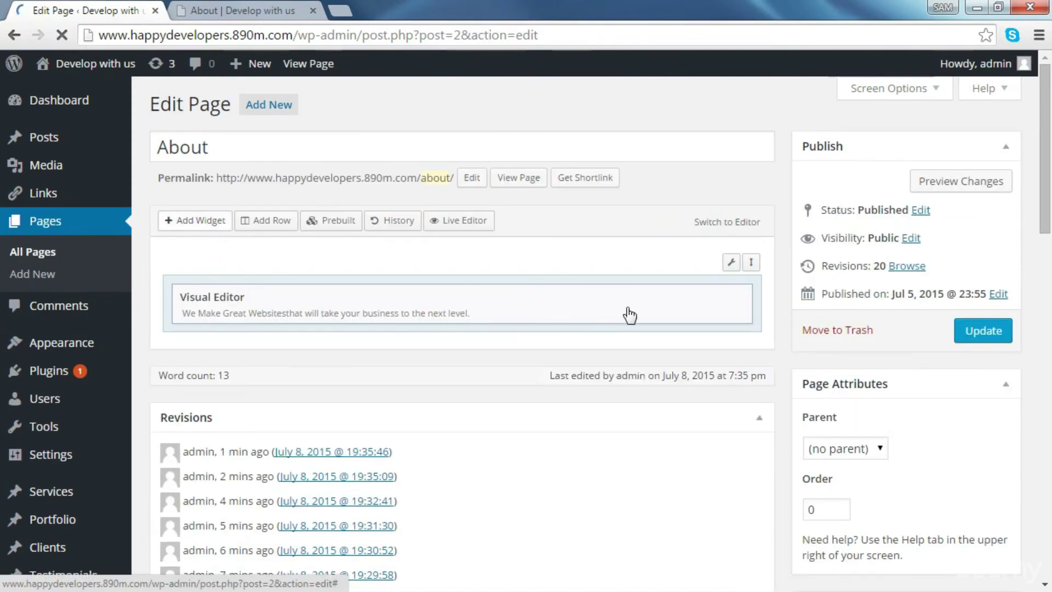
left_click(642, 296)
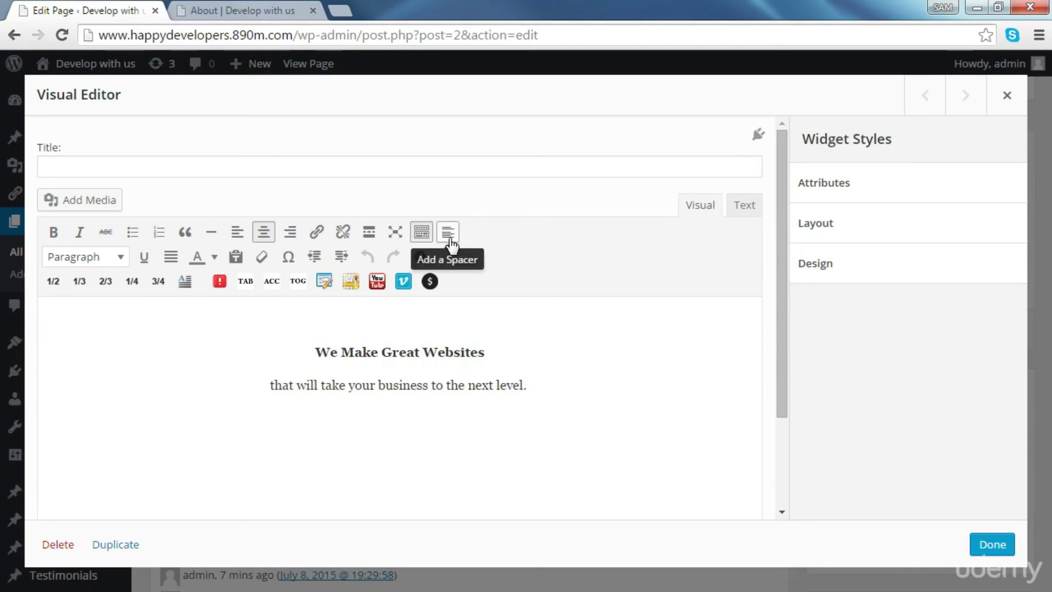
left_click(316, 356)
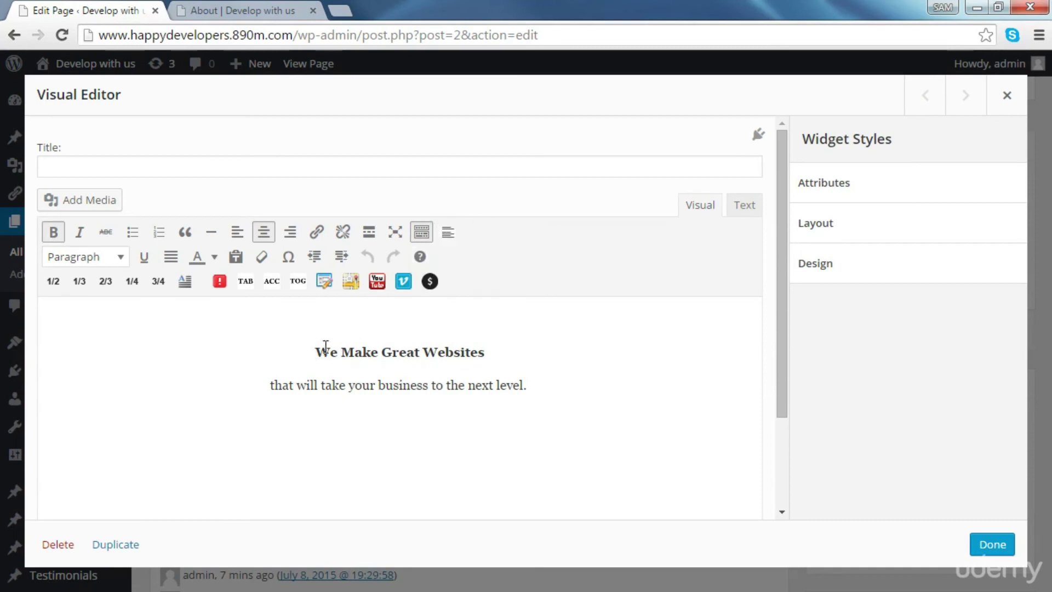
key("BackSpace")
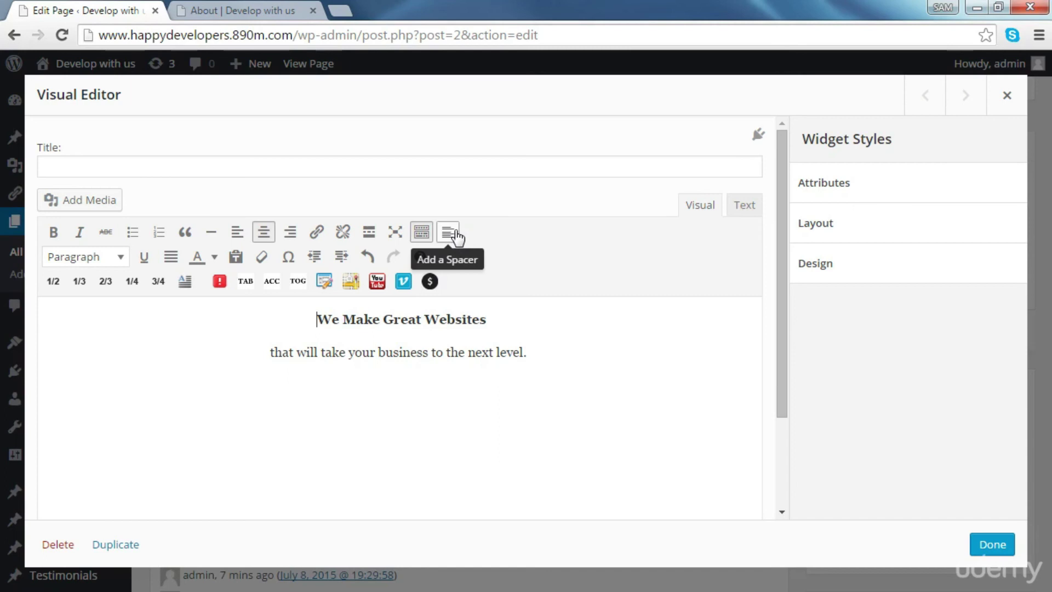
left_click(449, 233)
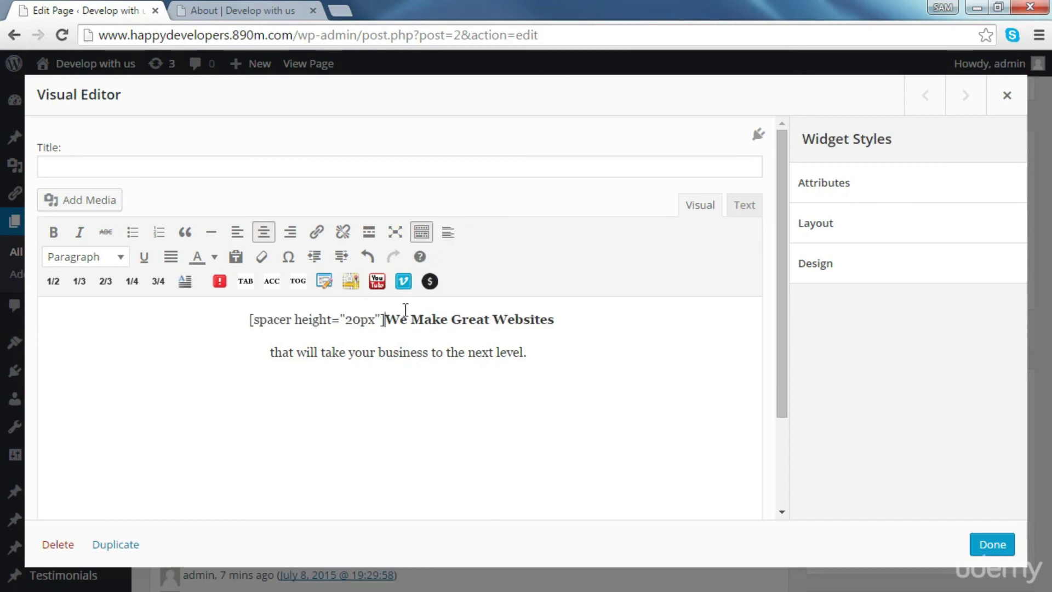
key("Return")
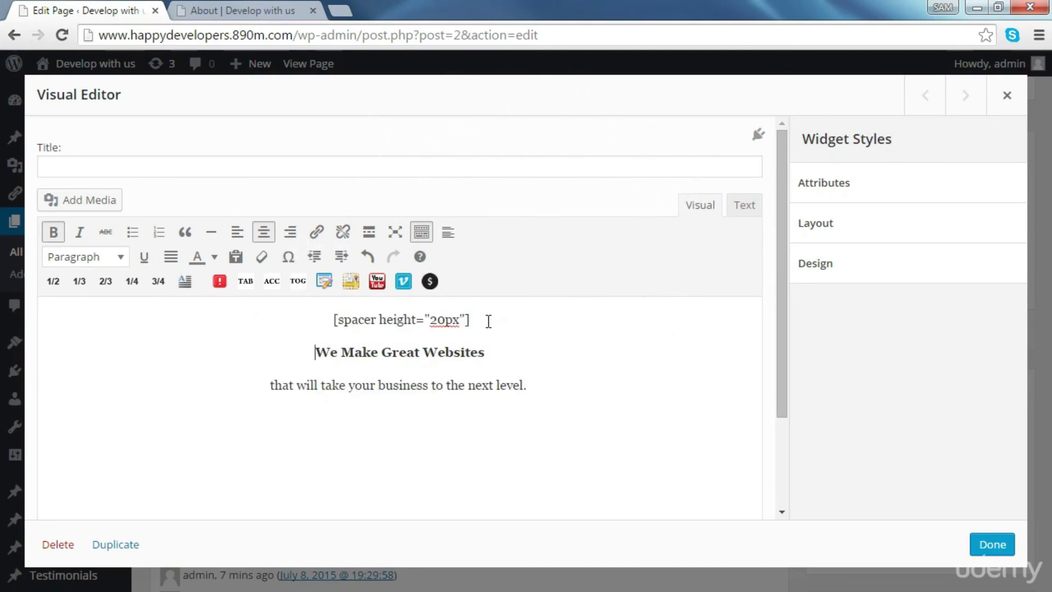
Examine the spacer shortcode in the widget's HTML source and return to the visual view.
left_click(745, 205)
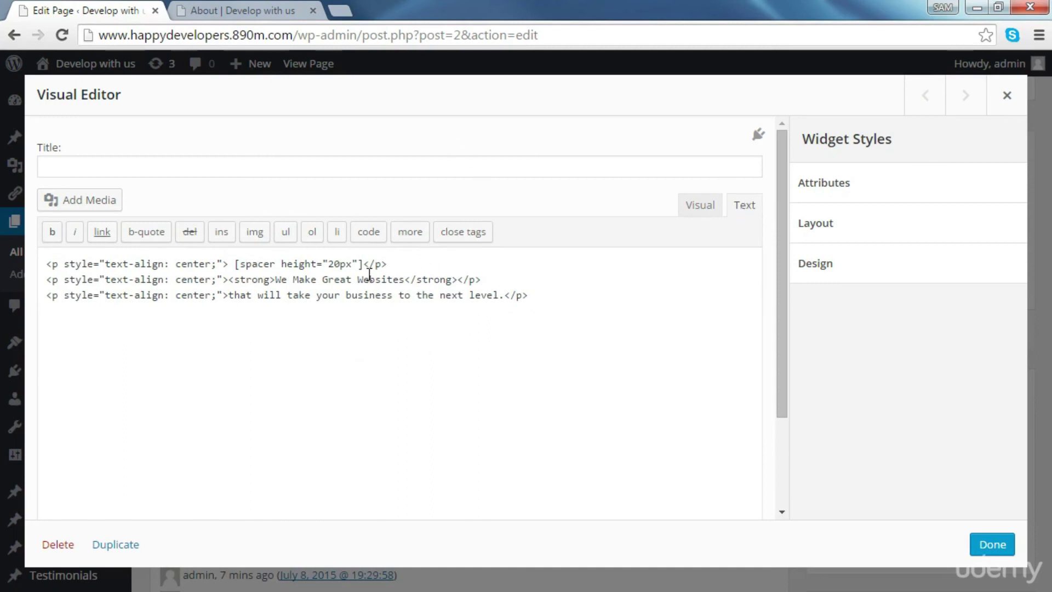
left_click_drag(363, 272, 241, 272)
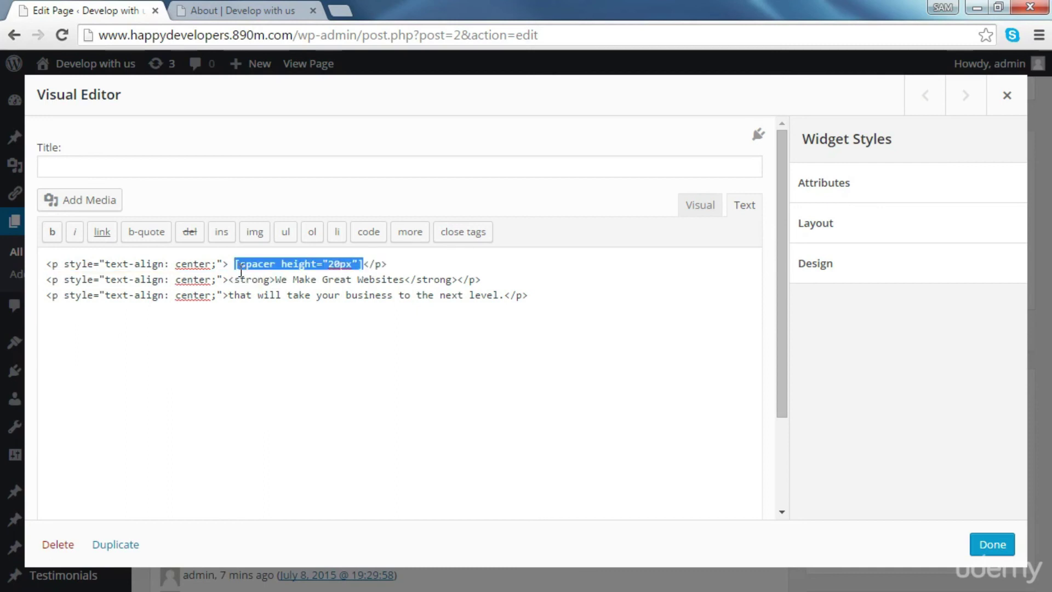
left_click(345, 271)
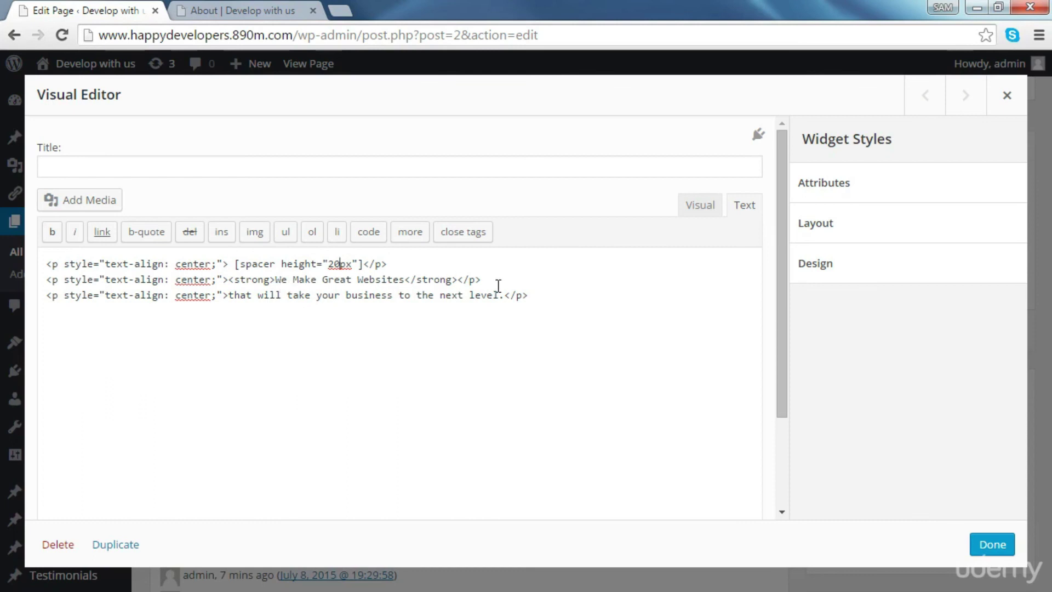
left_click(702, 212)
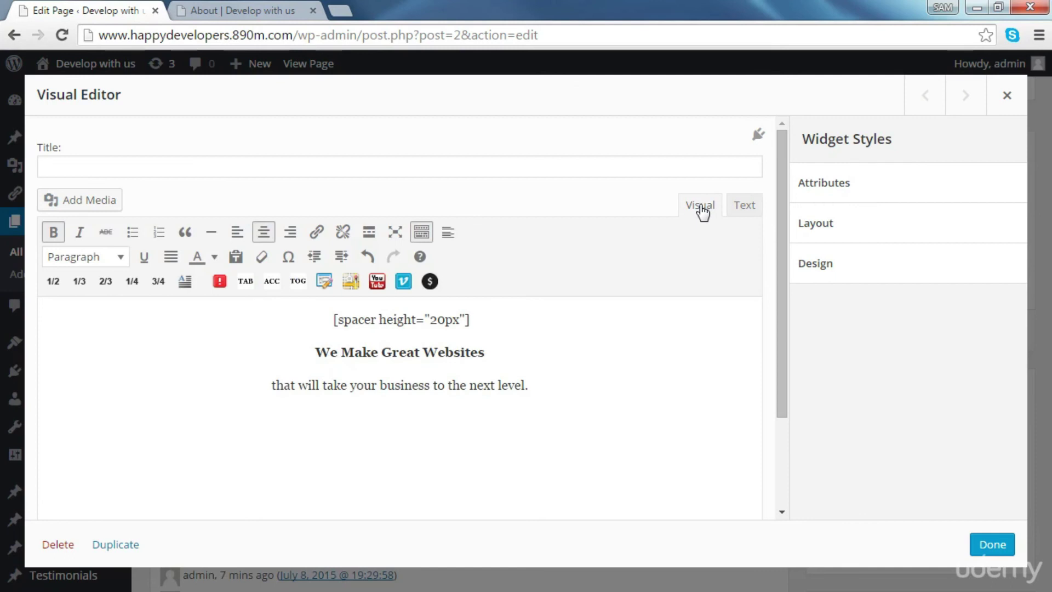
Set the spacer shortcode's height to 30px and finish editing the widget.
left_click(481, 323)
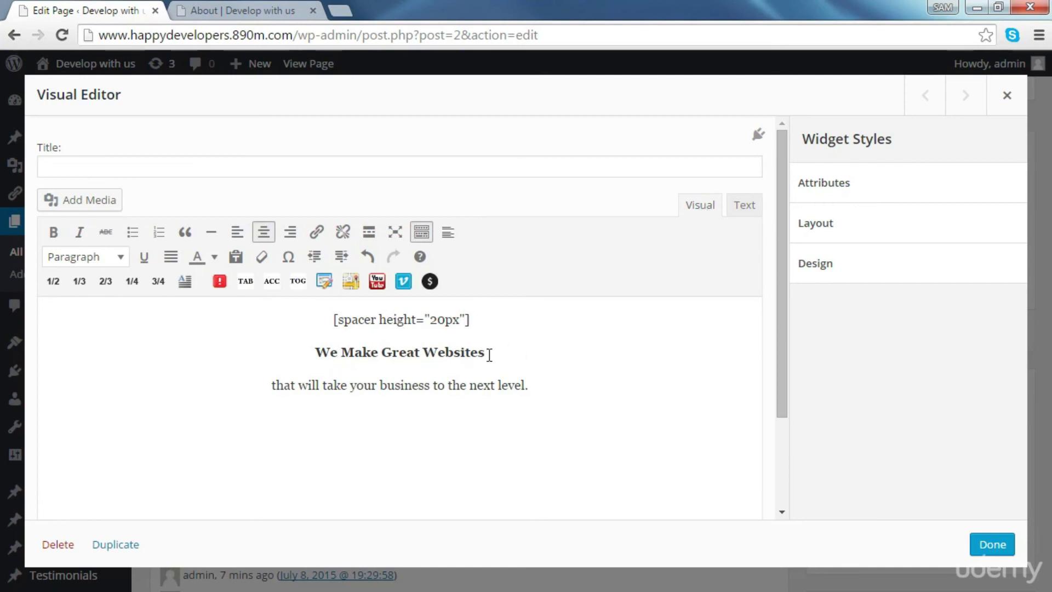
mouse_move(430, 324)
left_mouse_down()
mouse_move(442, 321)
mouse_move(438, 329)
left_mouse_up()
type("3")
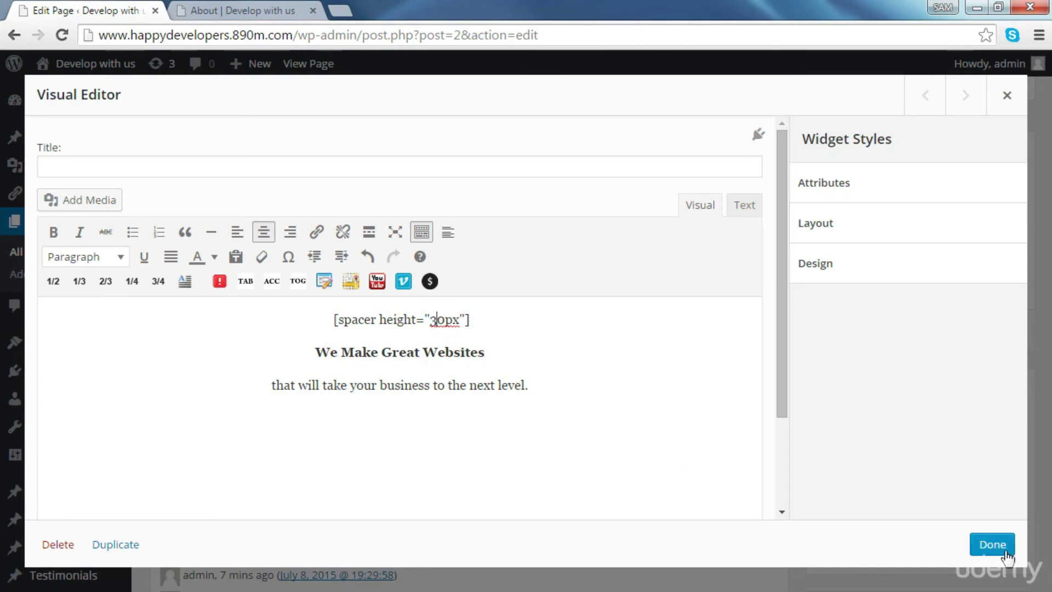
left_click(991, 545)
Update the About page, reload the live page to check the spacing above the heading, and return to the page editor.
left_click(974, 329)
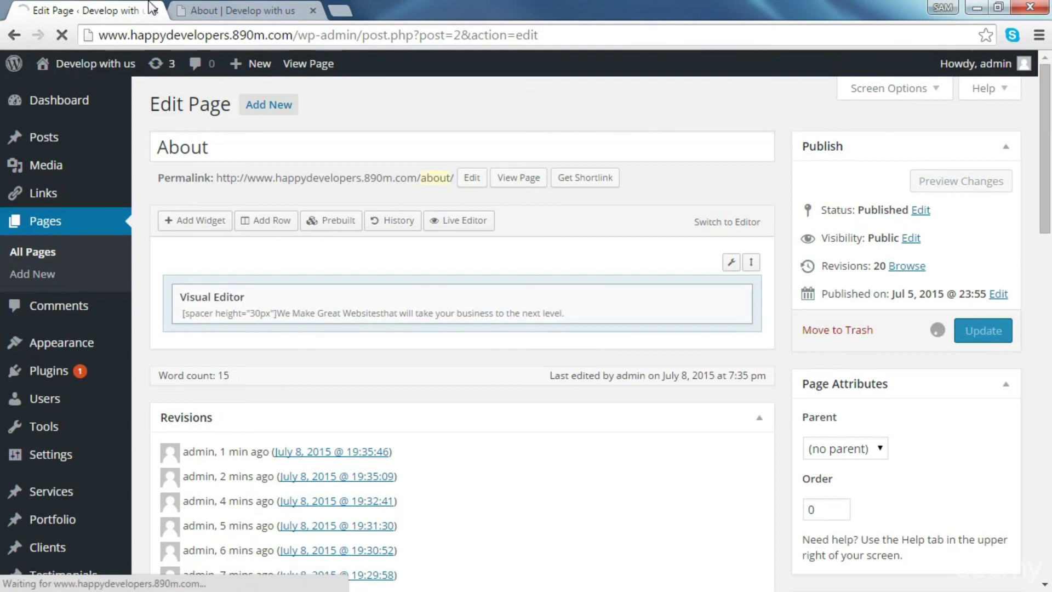
left_click(236, 10)
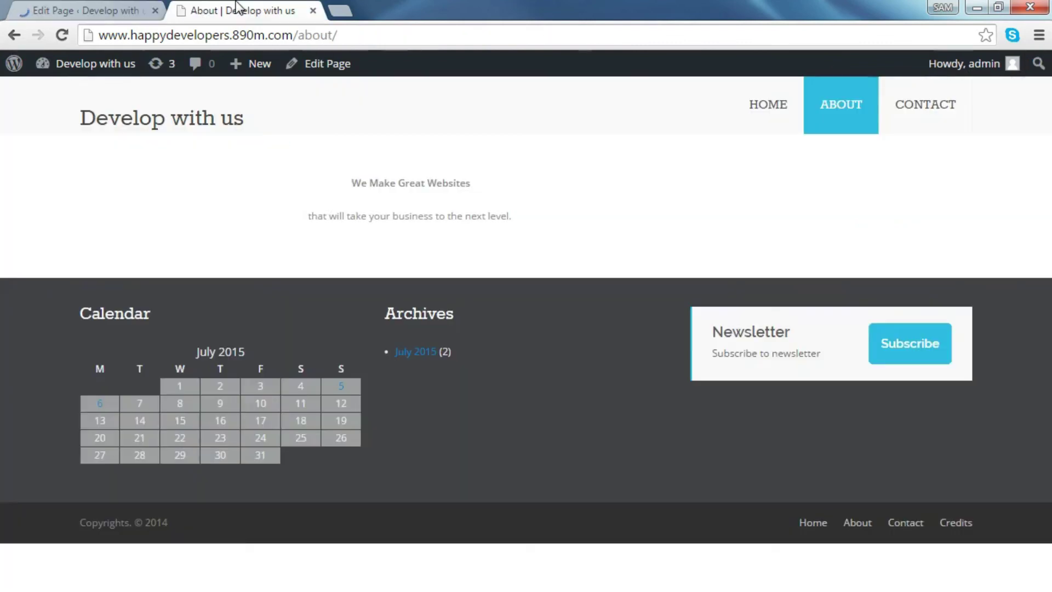
left_click(62, 36)
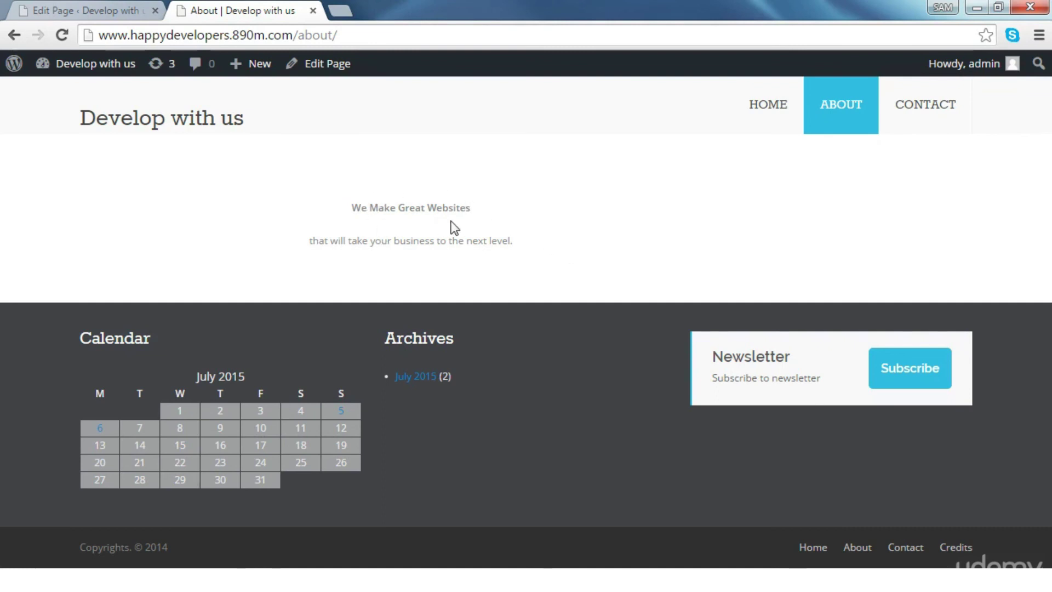
left_click(116, 12)
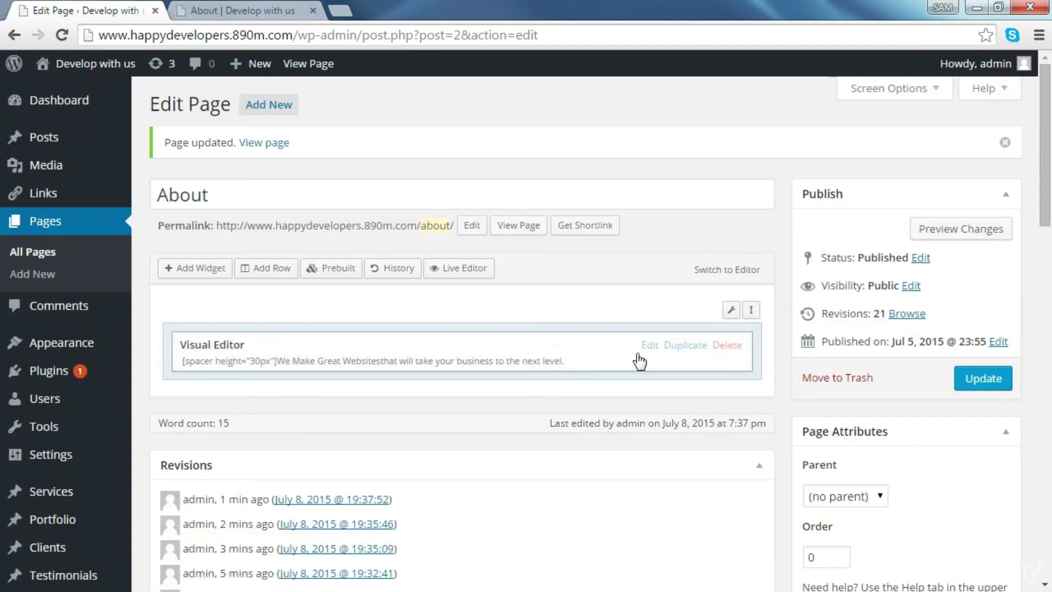
In the Visual Editor widget's HTML source, add the class "headline" to the "We Make Great Websites" paragraph.
left_click(650, 346)
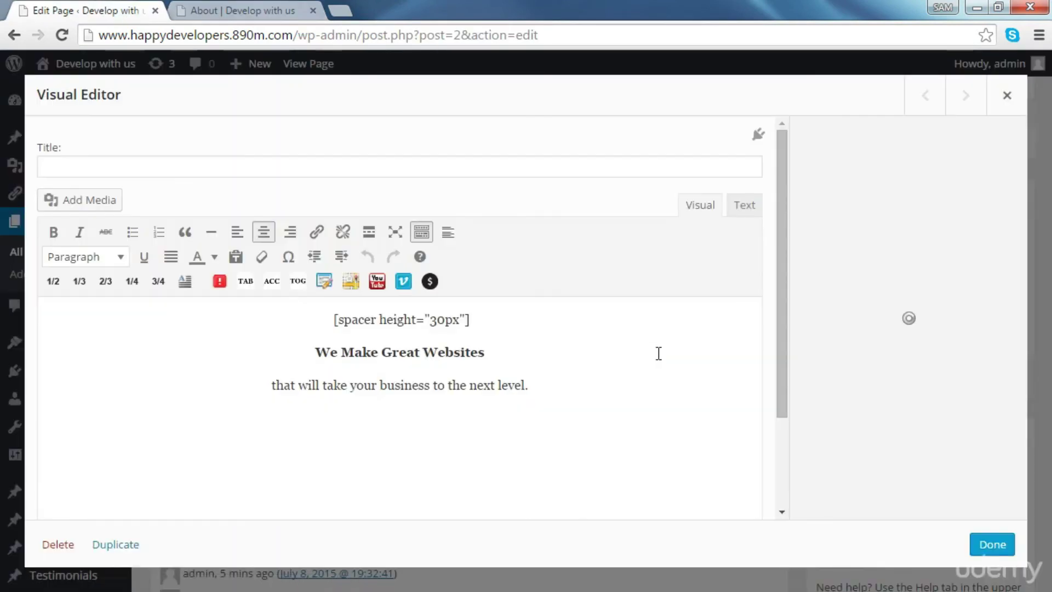
left_click(745, 207)
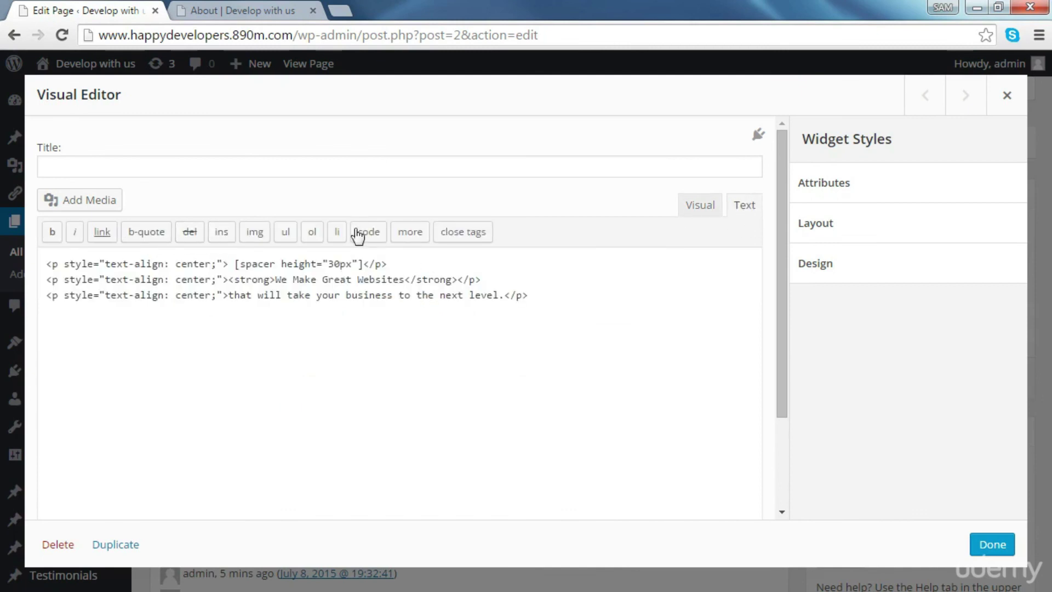
left_click(235, 283)
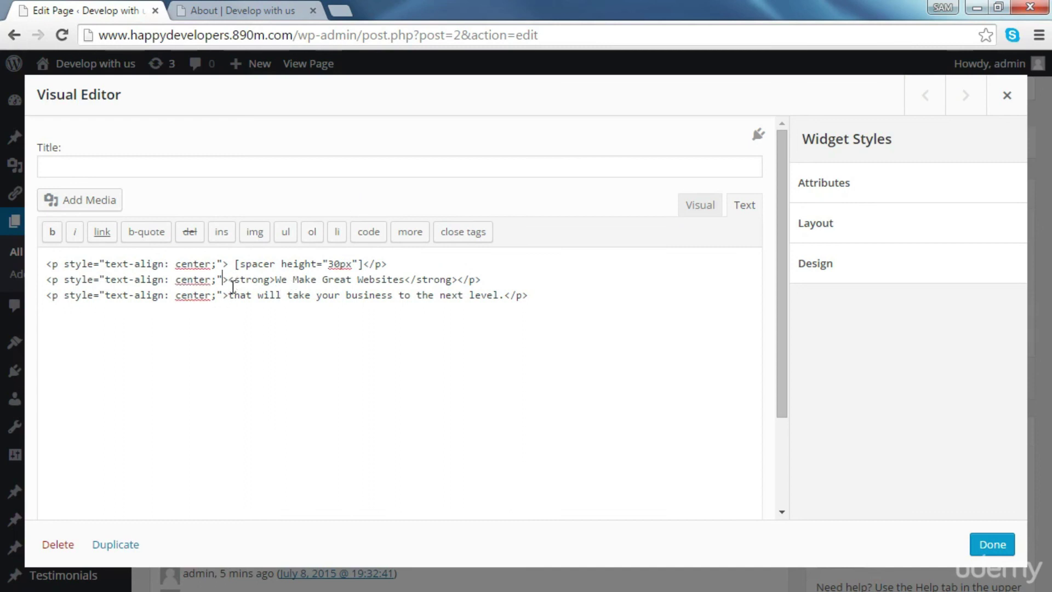
type("class")
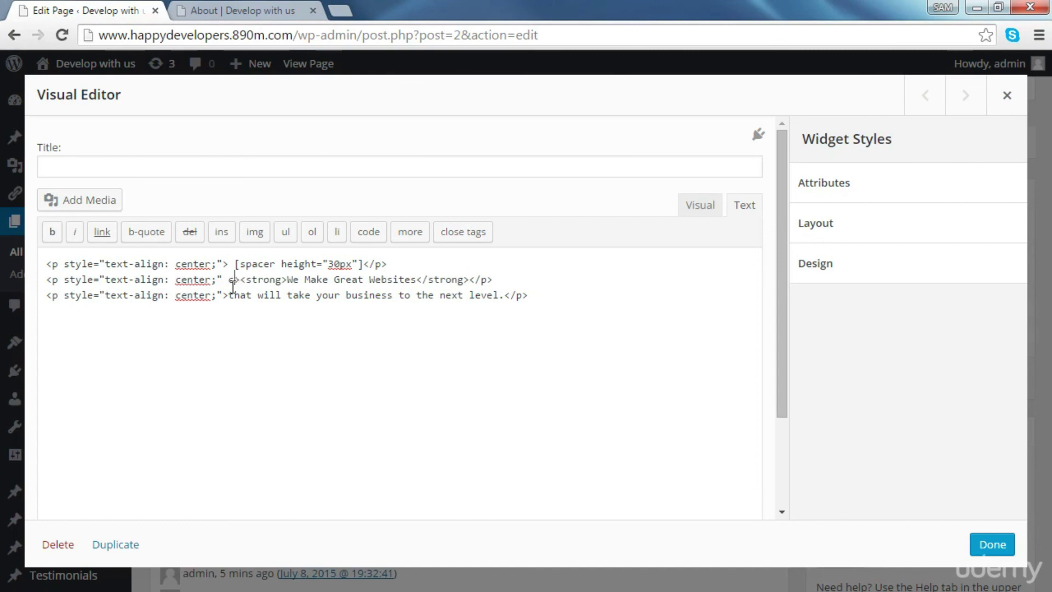
type("=\"\"")
key("Left")
type("headlin")
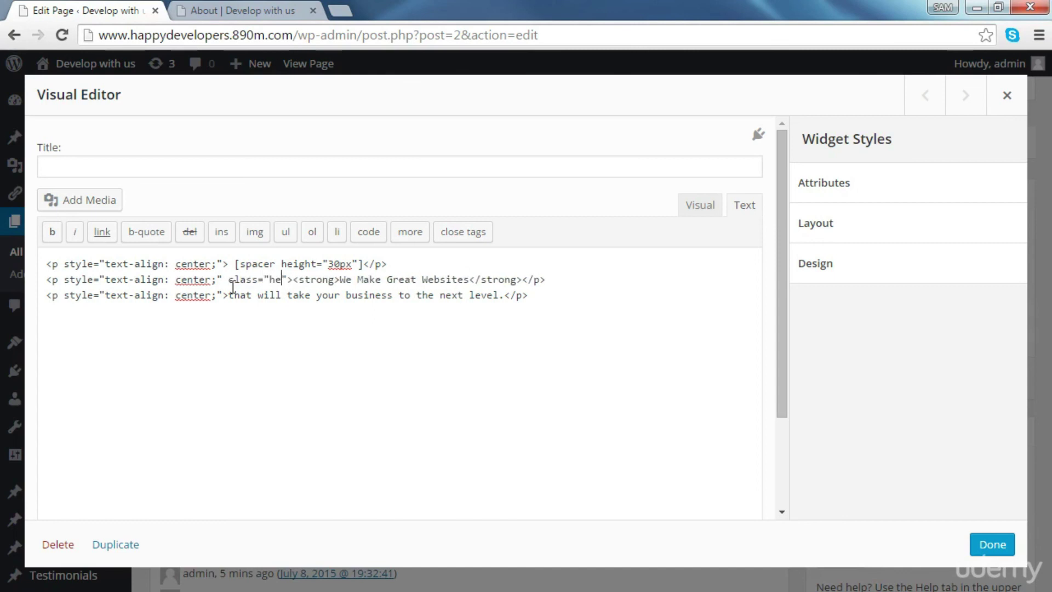
type("e")
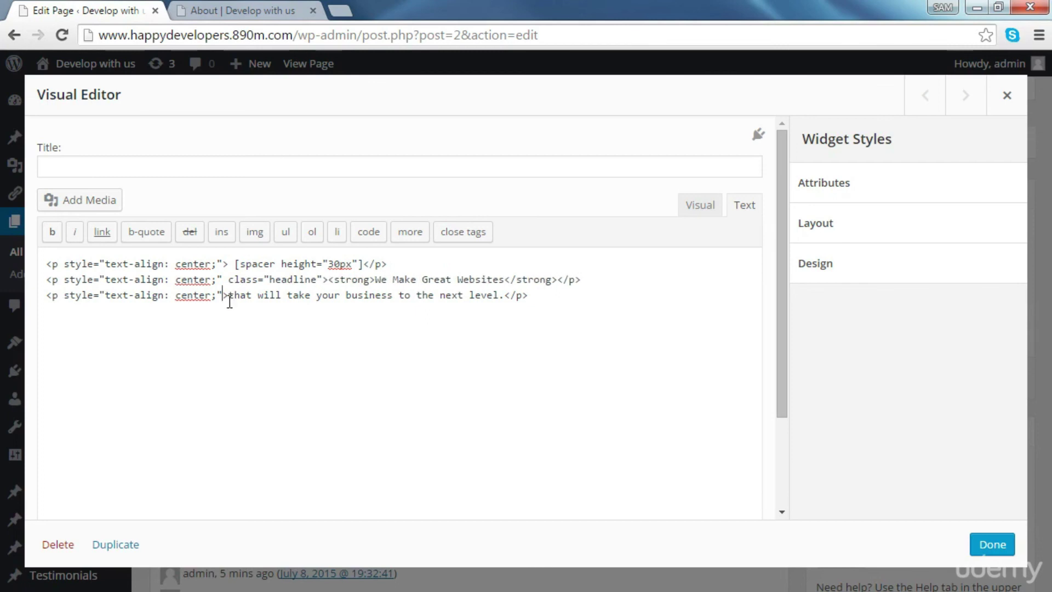
Add the class "subheadline" to the "that will take your business to the next level." paragraph, and save the widget and page.
type(" class")
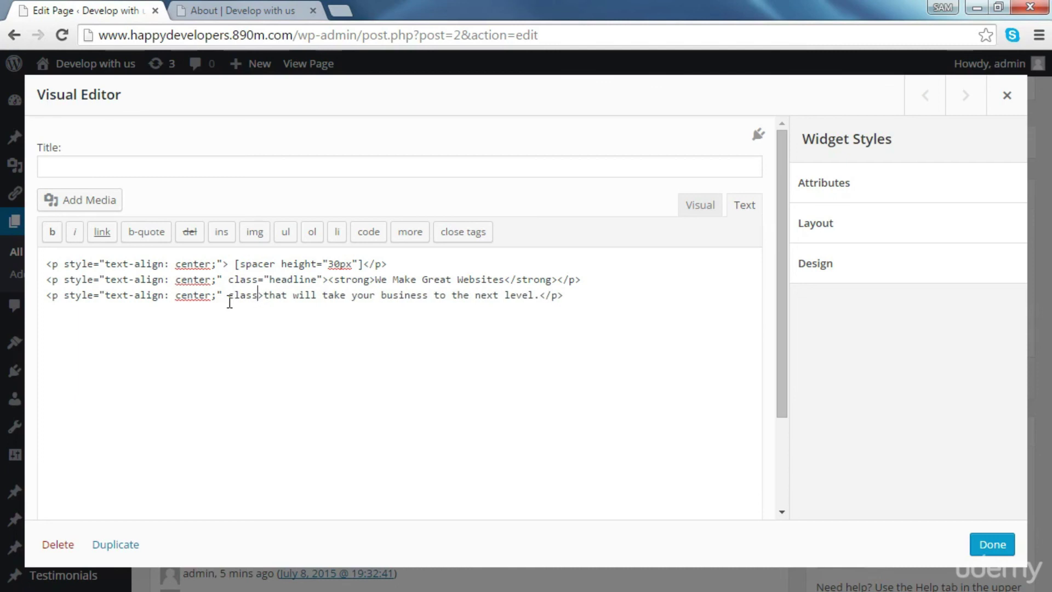
type("=\"\"subheadline")
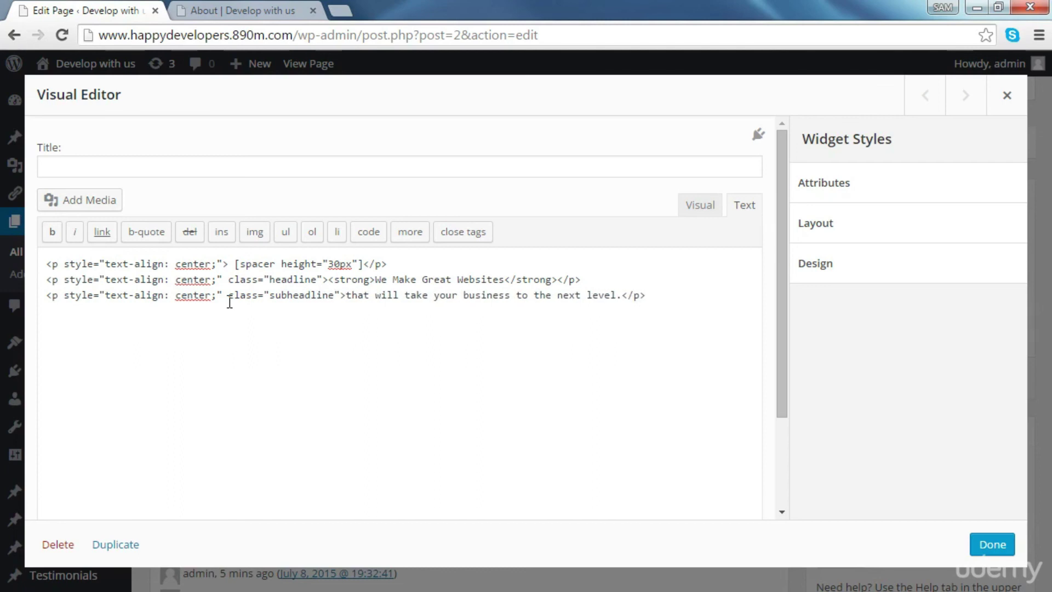
left_click(664, 305)
left_click(996, 547)
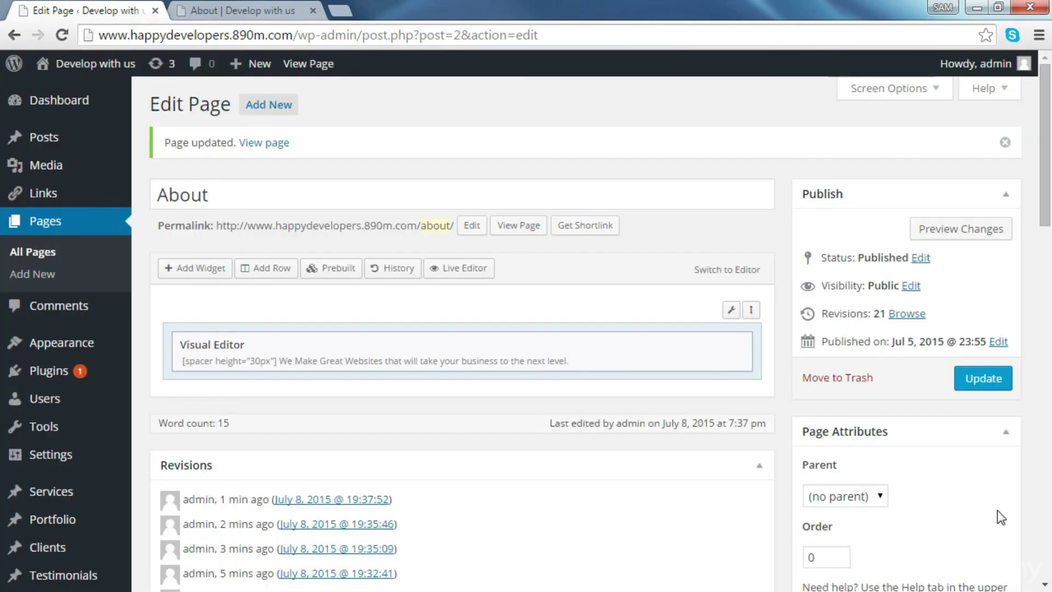
left_click(983, 381)
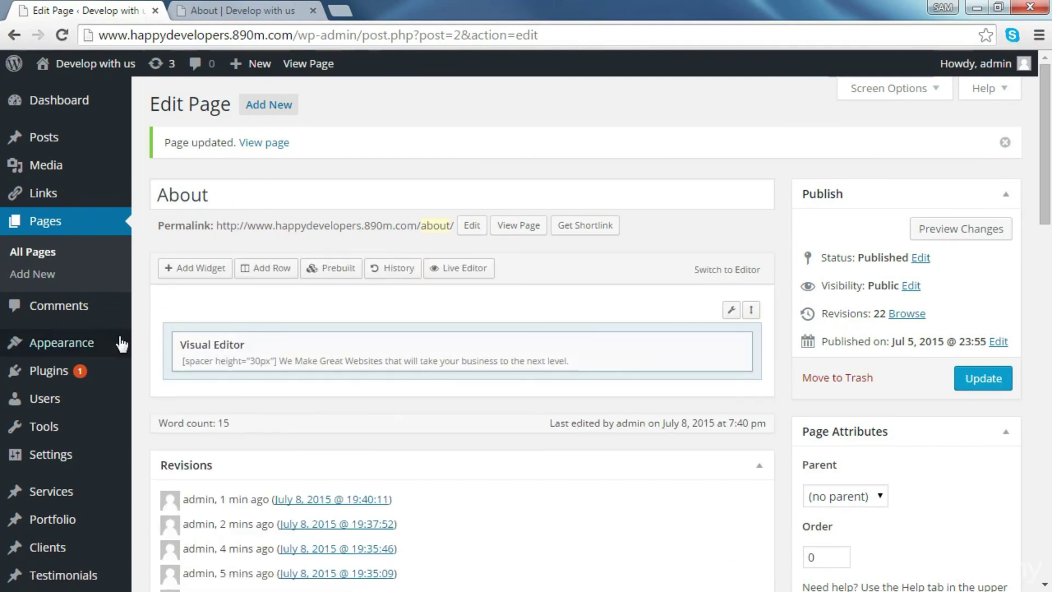
Open the theme's custom CSS code for editing at the end of the .page-title-wrapper rule.
mouse_move(120, 343)
left_click(182, 478)
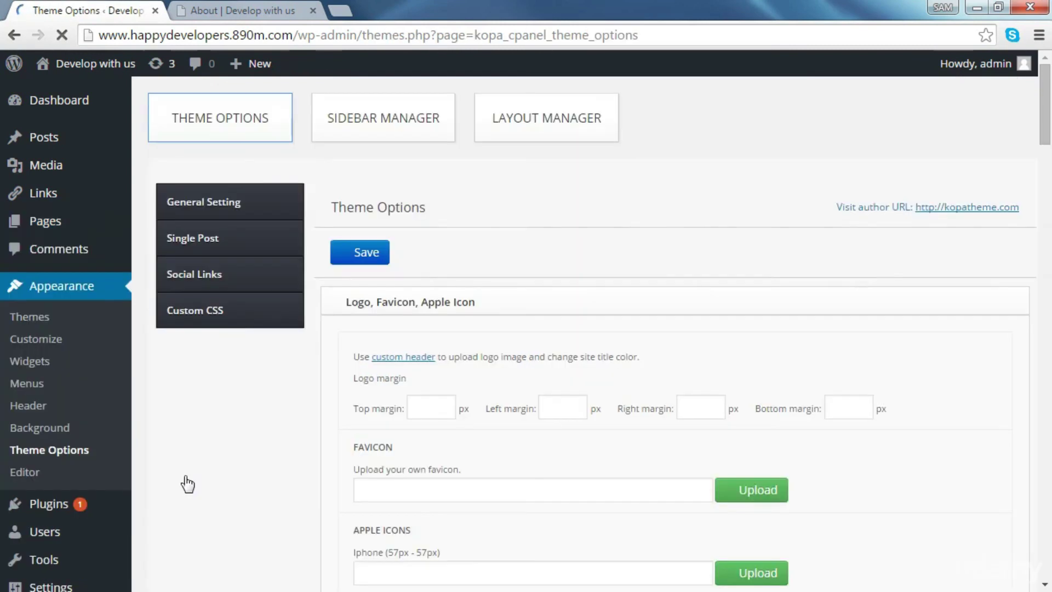
left_click(277, 322)
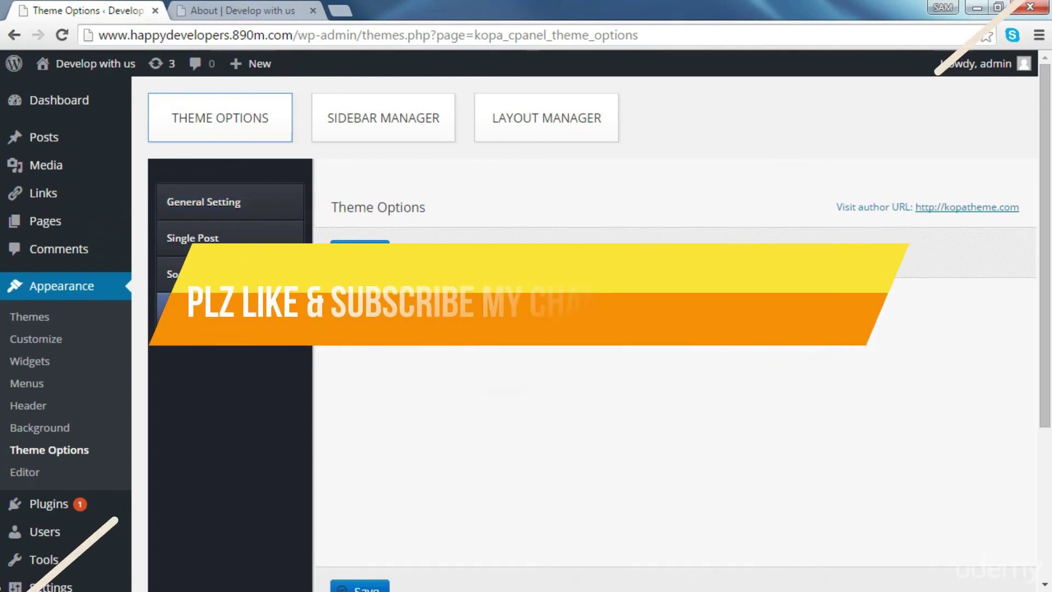
left_click(546, 396)
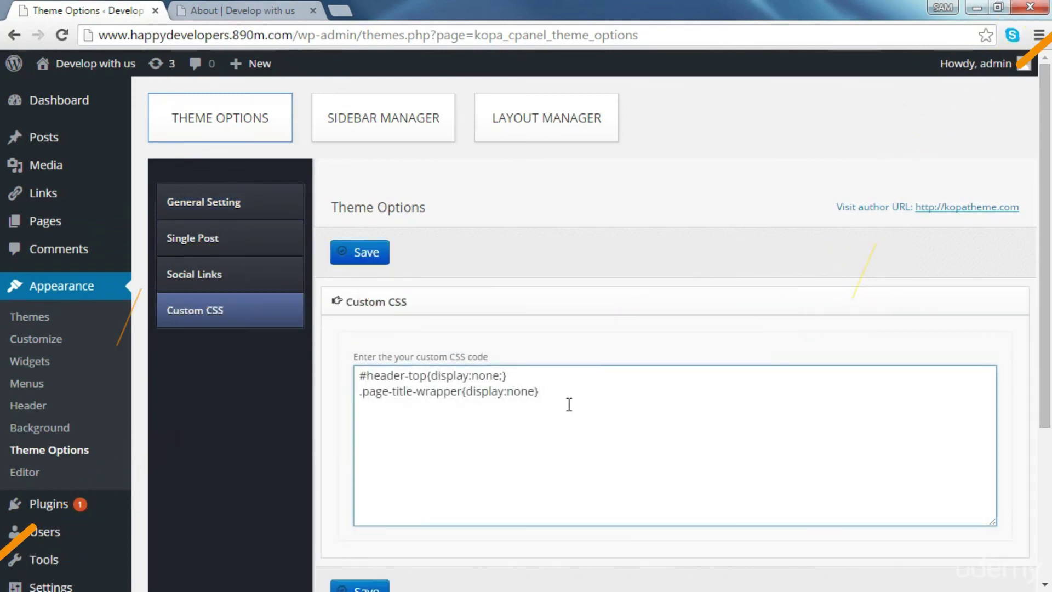